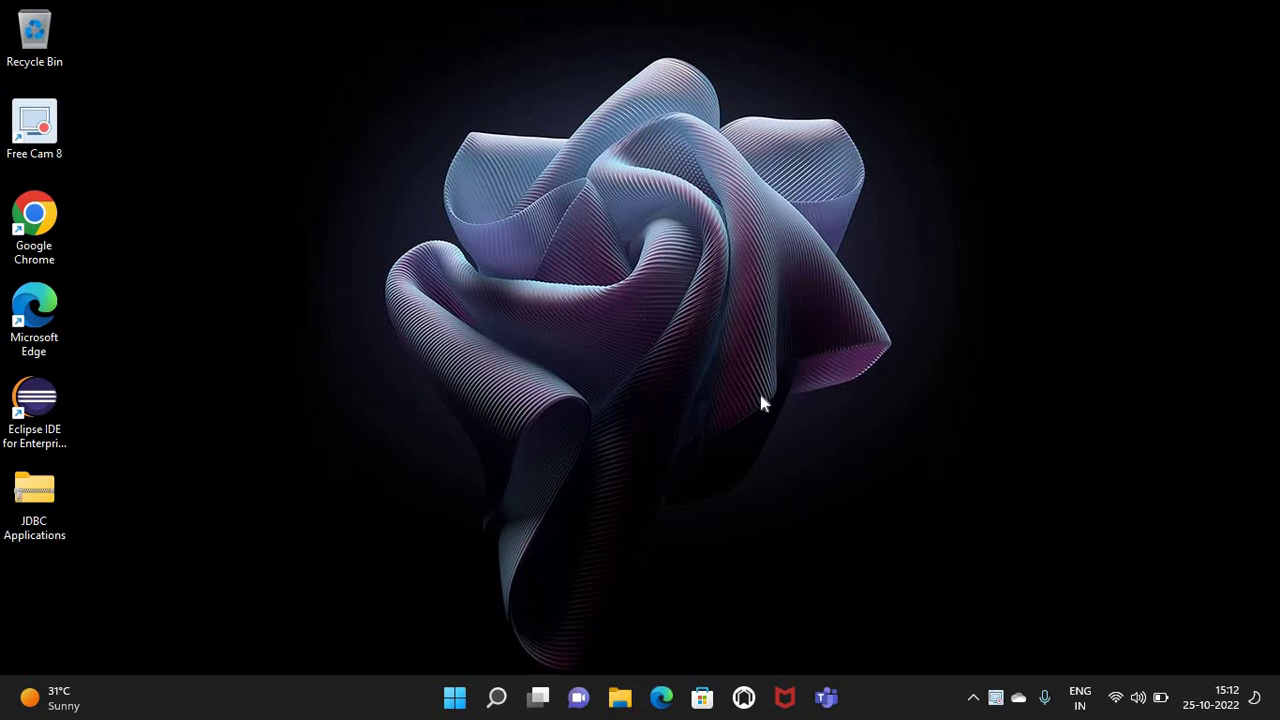
Launch Google Chrome from the desktop and maximize its window
{"action": "double_click", "coordinate": [54, 227]}
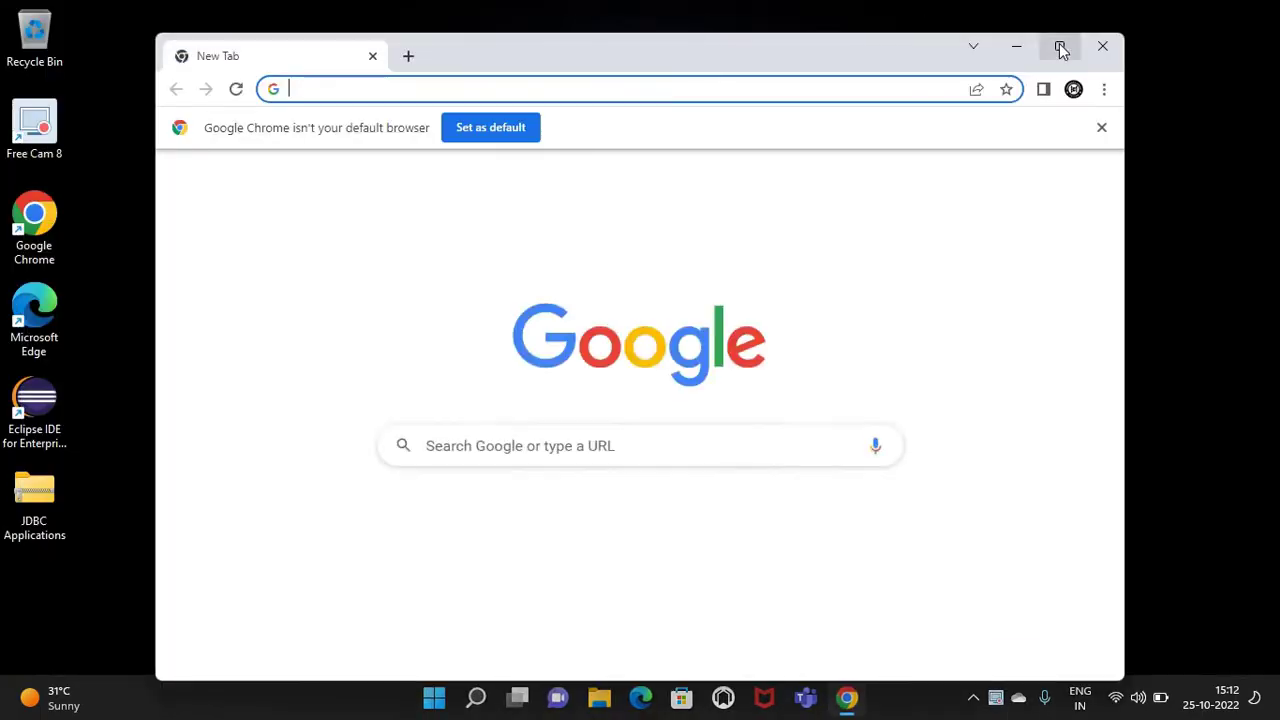
{"action": "left_click", "coordinate": [1059, 46]}
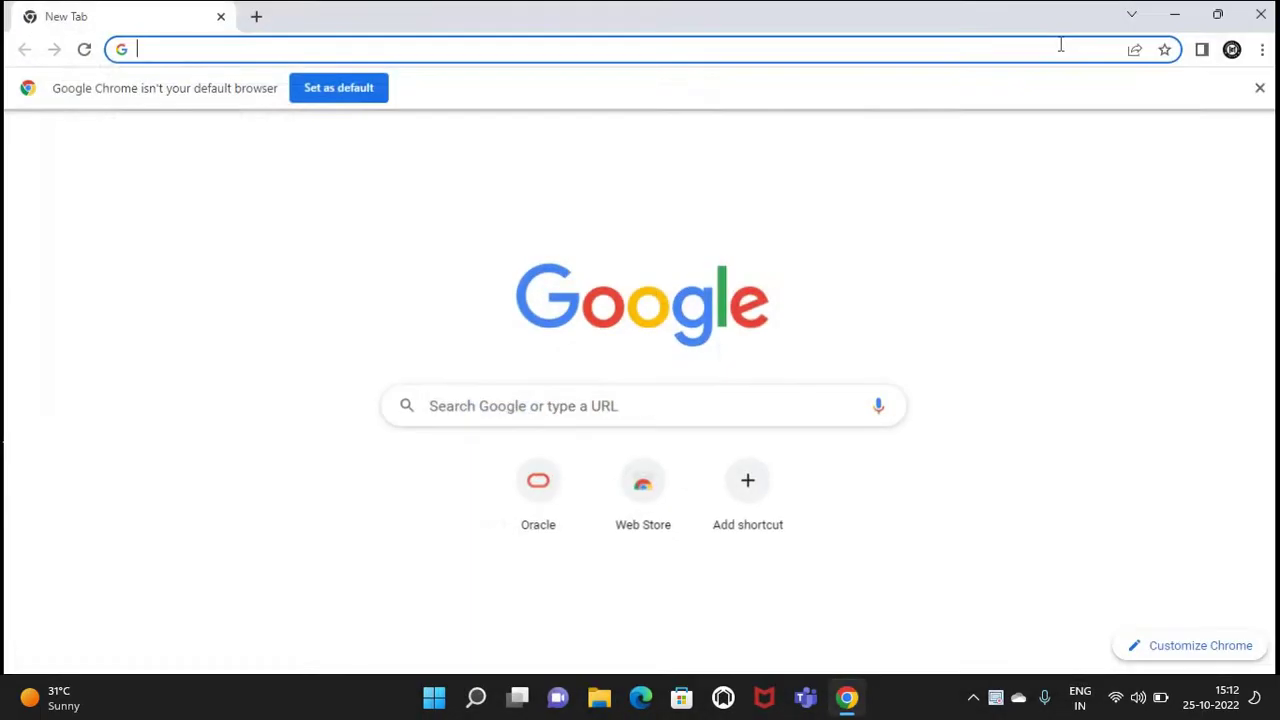
Go to oracle.com and open Java Downloads from the Resources menu
{"action": "left_click", "coordinate": [581, 47]}
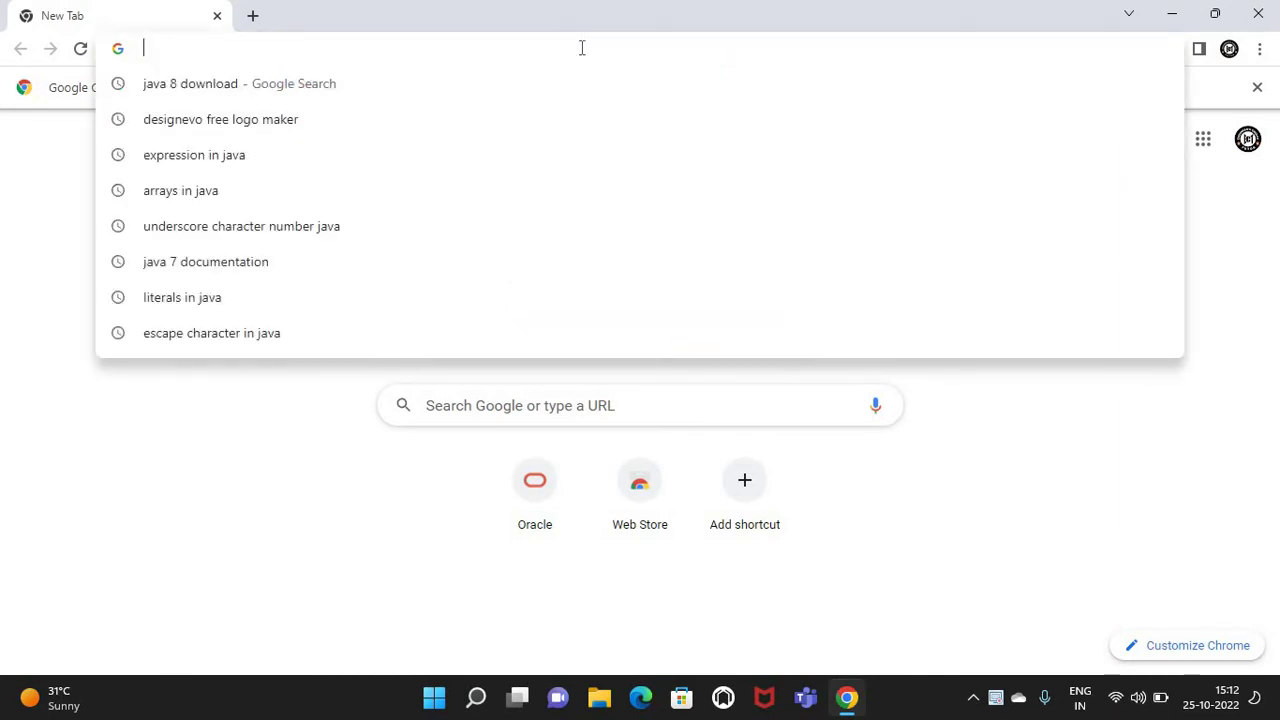
{"action": "type", "text": "oracle"}
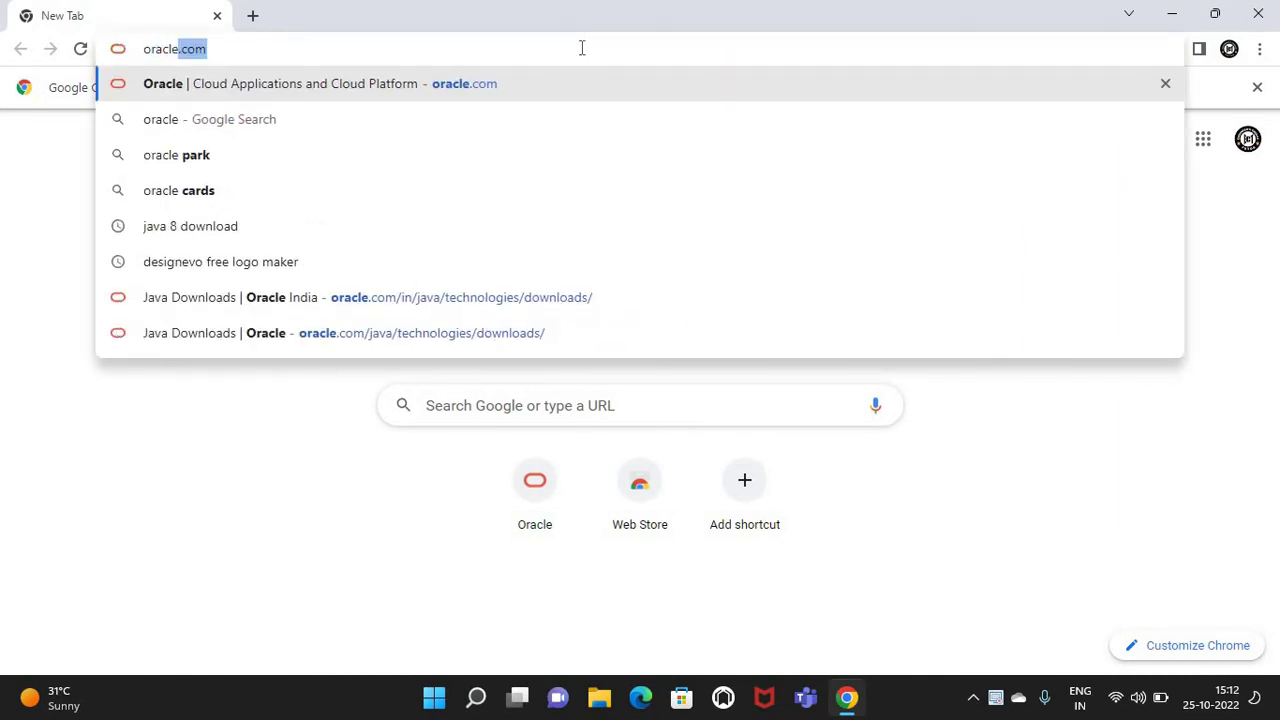
{"action": "type", "text": ".com"}
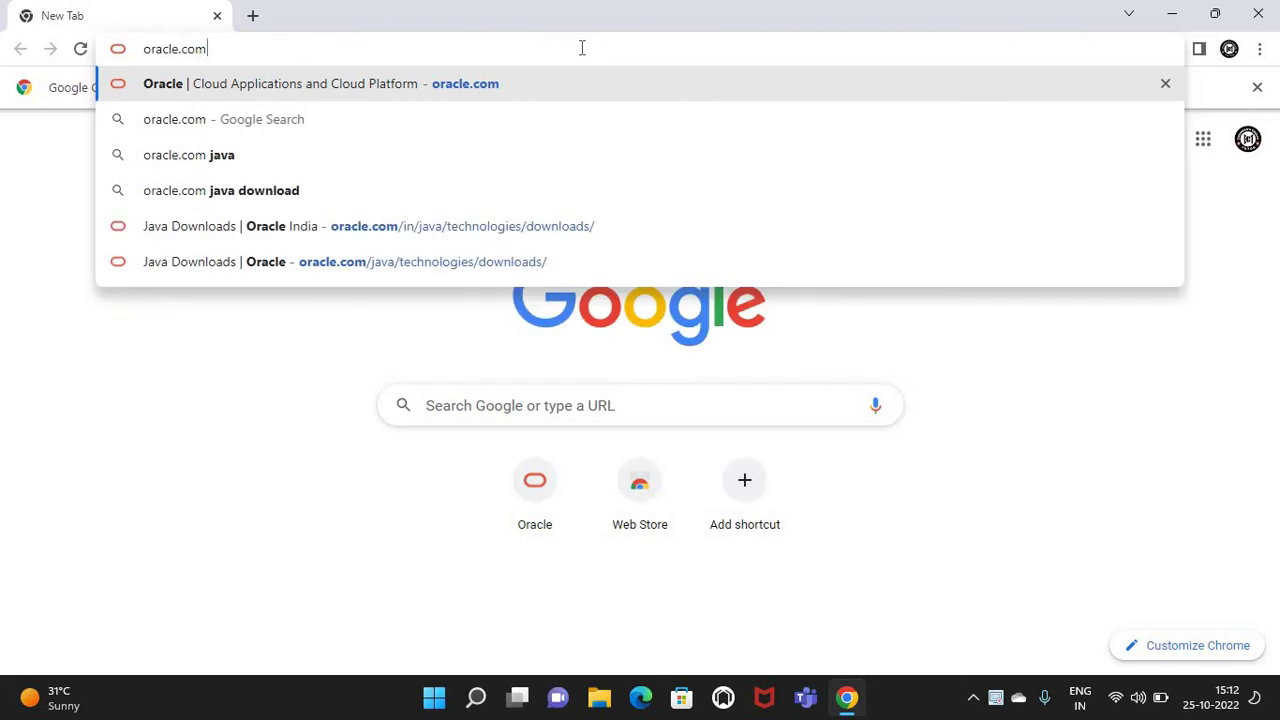
{"action": "key", "text": "Return"}
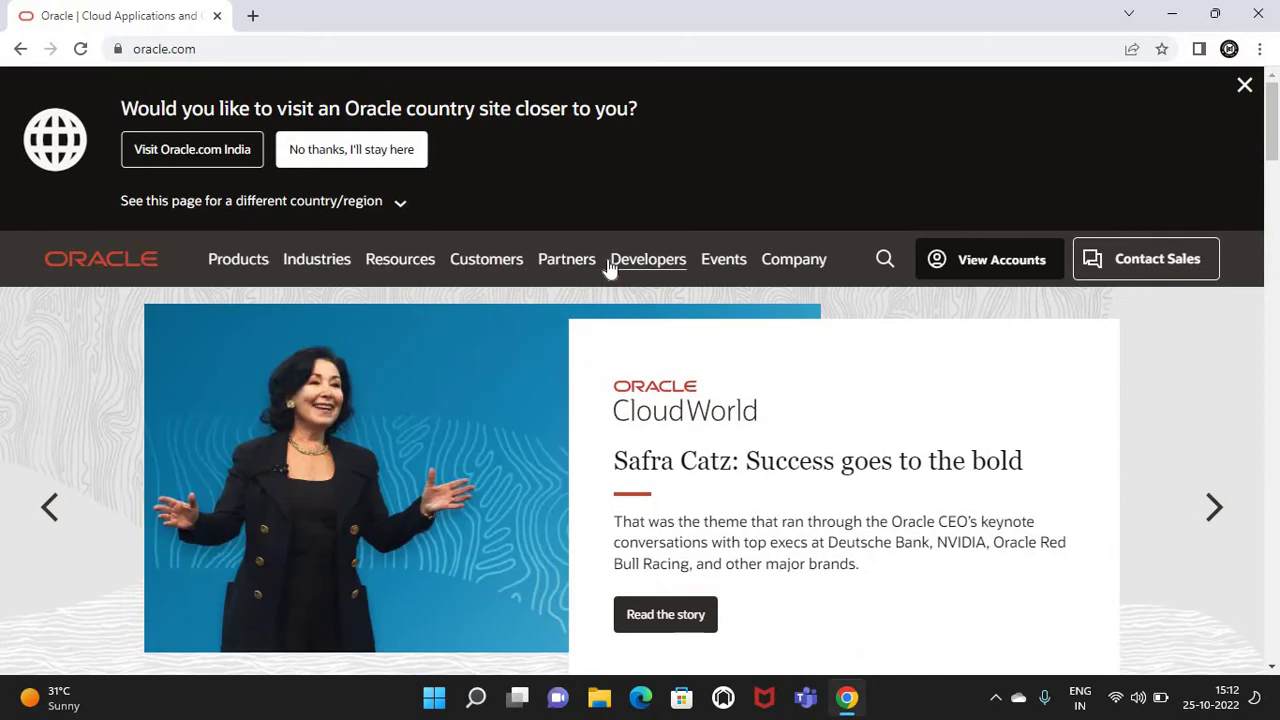
{"action": "left_click", "coordinate": [405, 268]}
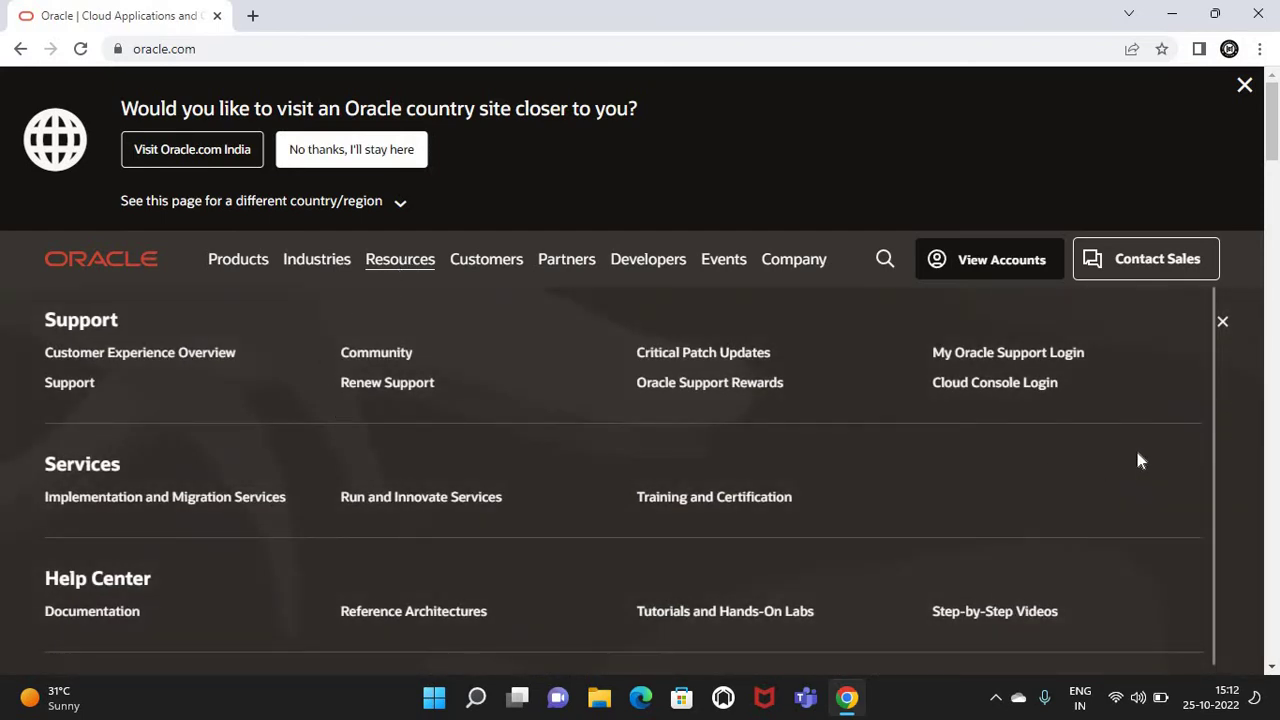
{"action": "scroll", "coordinate": [1138, 460], "scroll_direction": "down", "scroll_amount": 2}
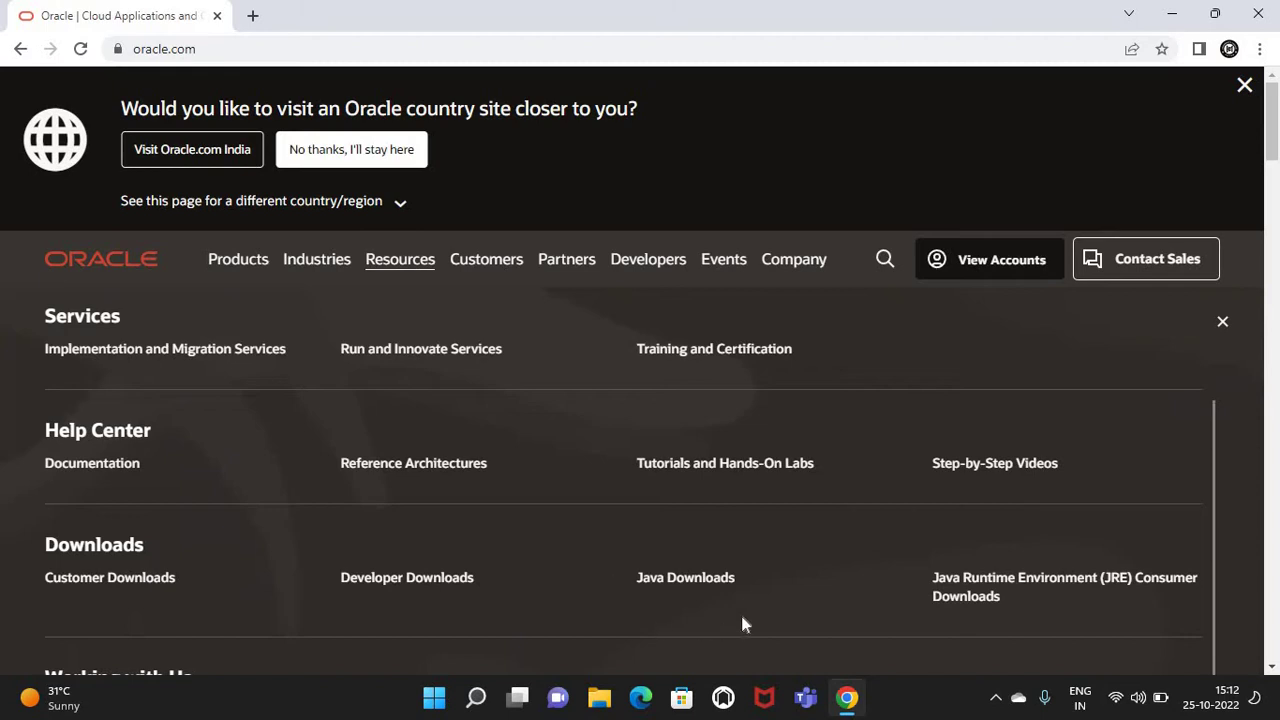
{"action": "left_click", "coordinate": [686, 584]}
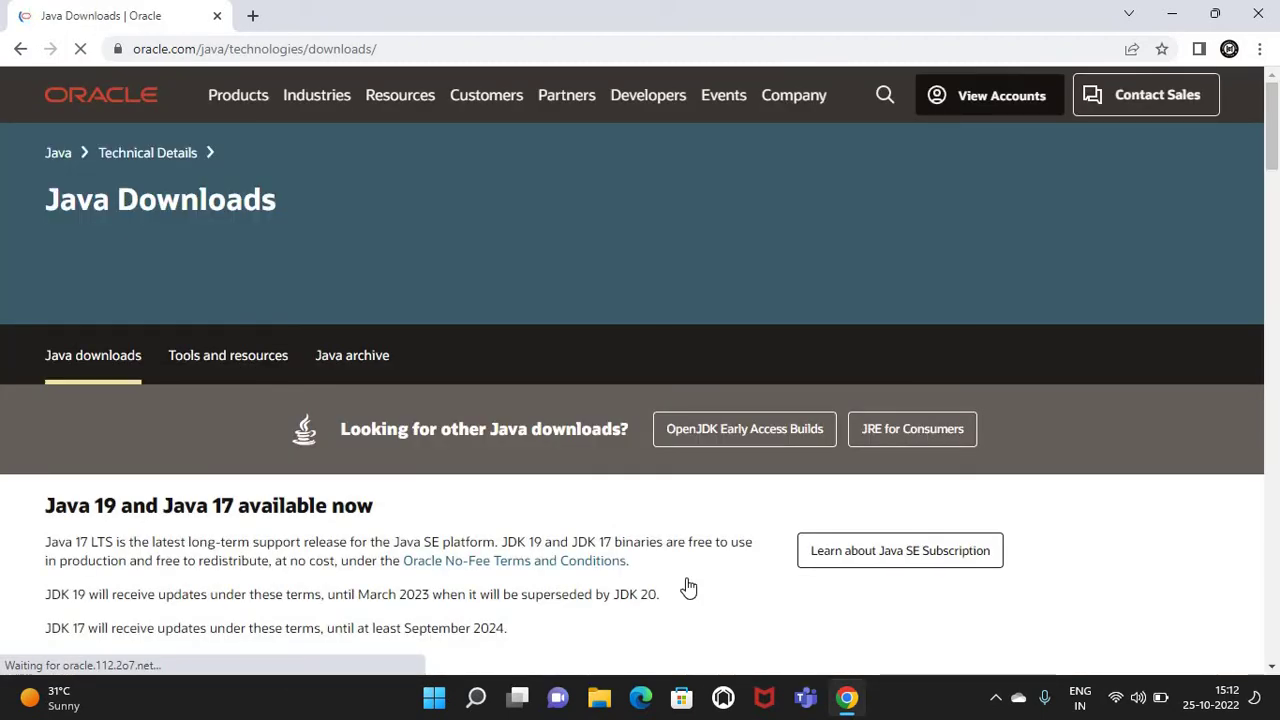
Scroll to the JDK 8u351 section and show its Windows x86 and x64 installers
{"action": "scroll", "coordinate": [686, 586], "scroll_direction": "down", "scroll_amount": 15}
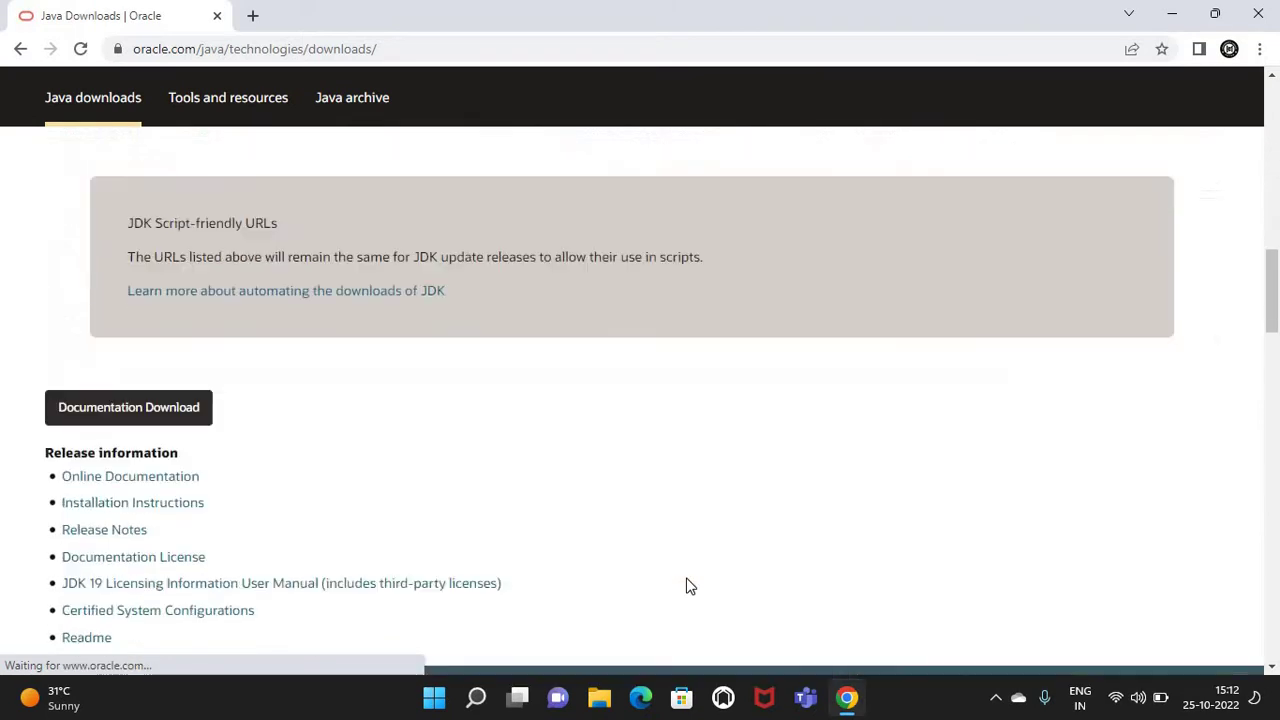
{"action": "scroll", "coordinate": [686, 586], "scroll_direction": "down", "scroll_amount": 8}
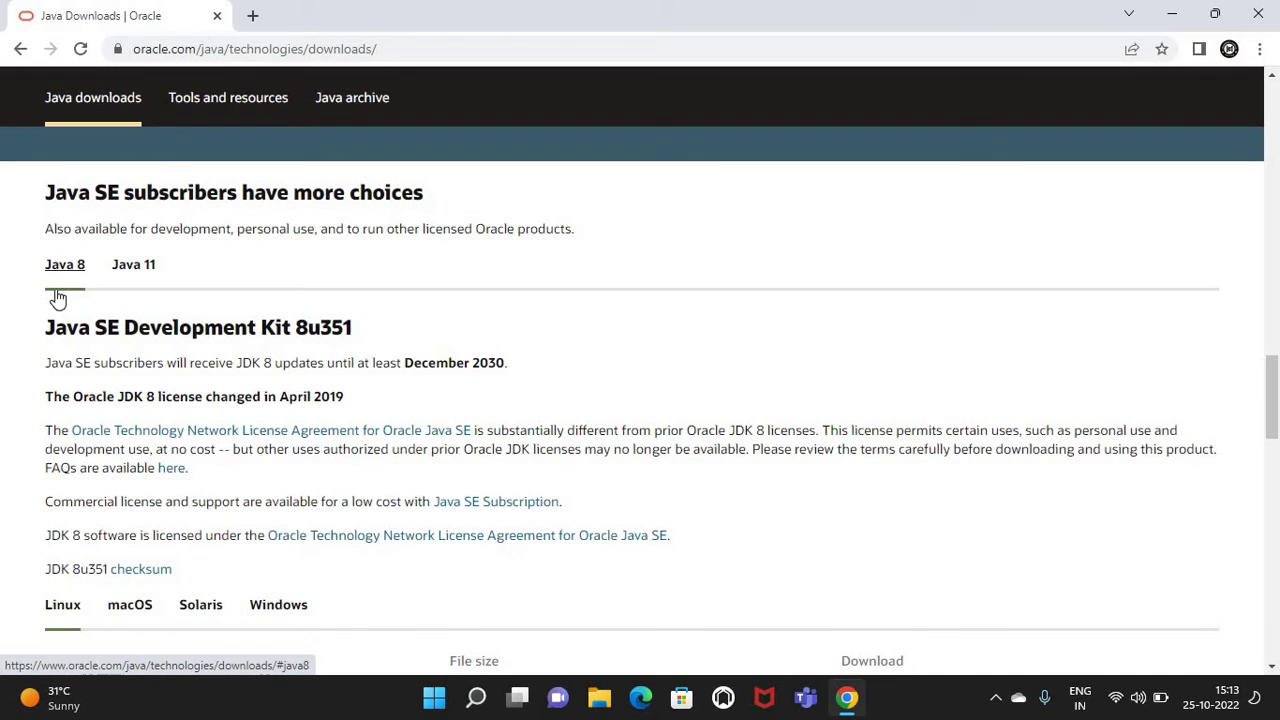
{"action": "scroll", "coordinate": [257, 443], "scroll_direction": "down", "scroll_amount": 2}
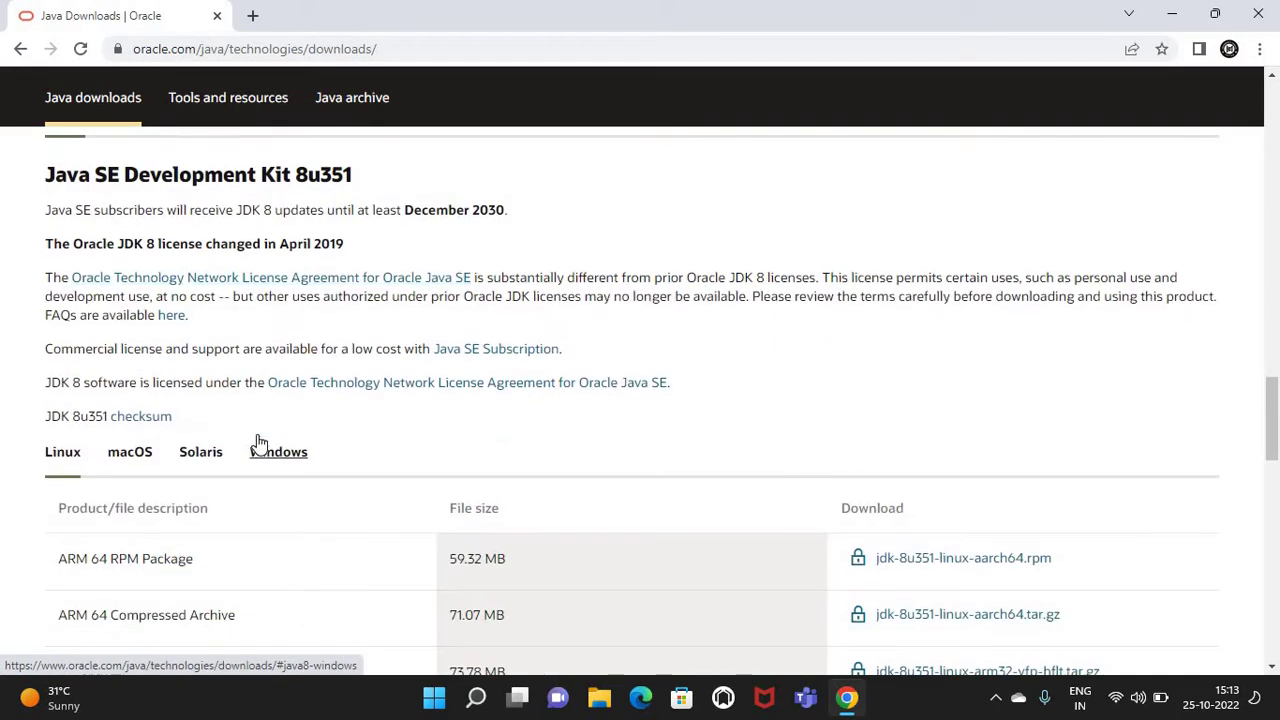
{"action": "left_click", "coordinate": [297, 468]}
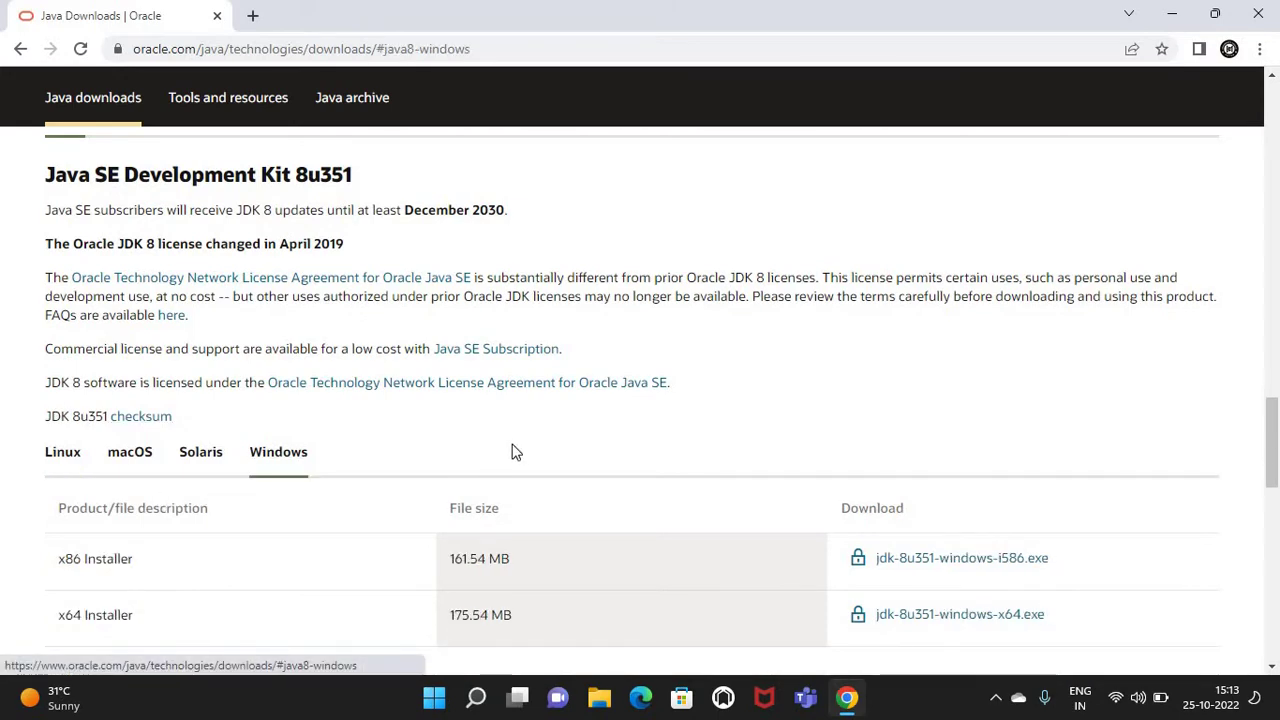
{"action": "scroll", "coordinate": [514, 451], "scroll_direction": "down", "scroll_amount": 1}
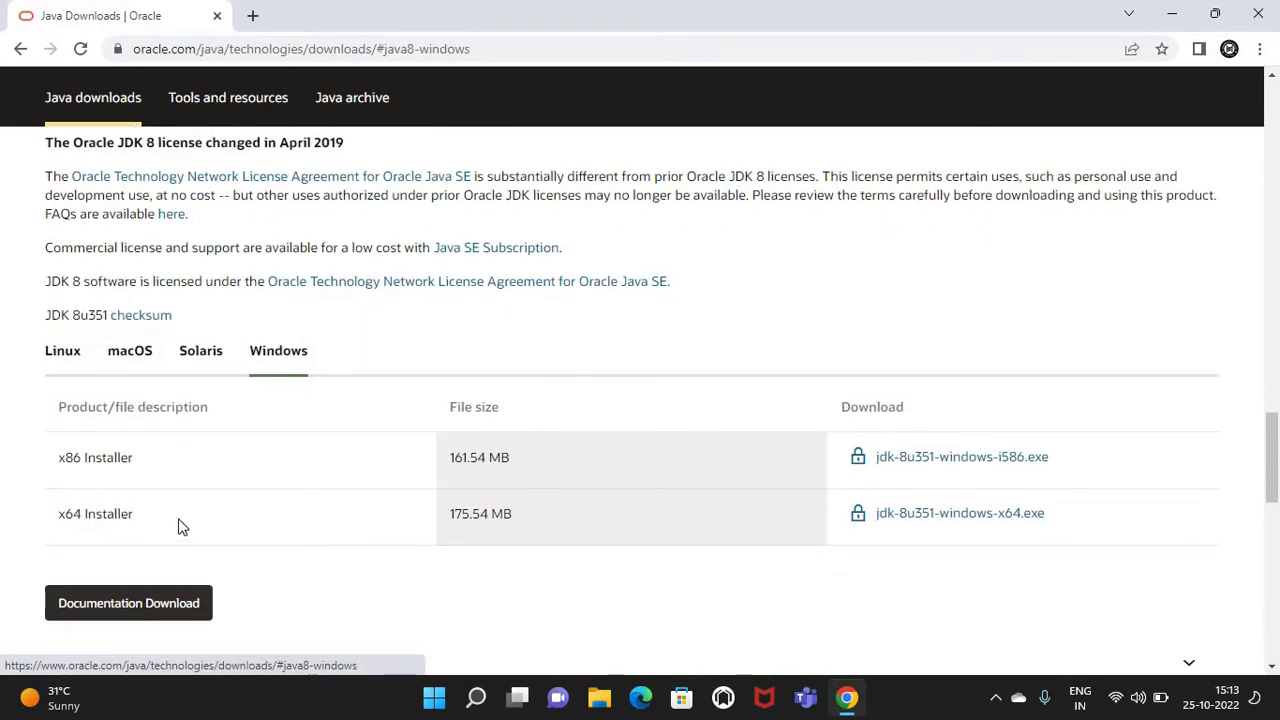
Choose jdk-8u351-windows-x64.exe, accept the Oracle license, and start the download
{"action": "left_click", "coordinate": [944, 522]}
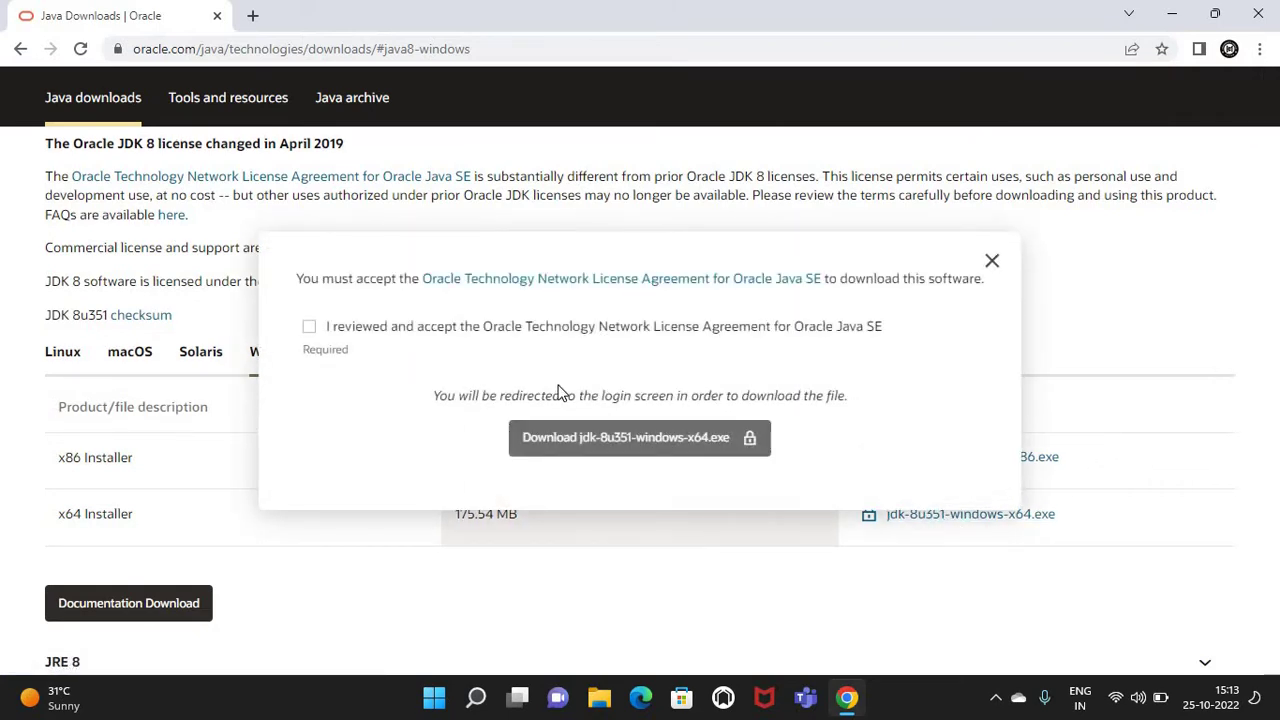
{"action": "left_click", "coordinate": [310, 330]}
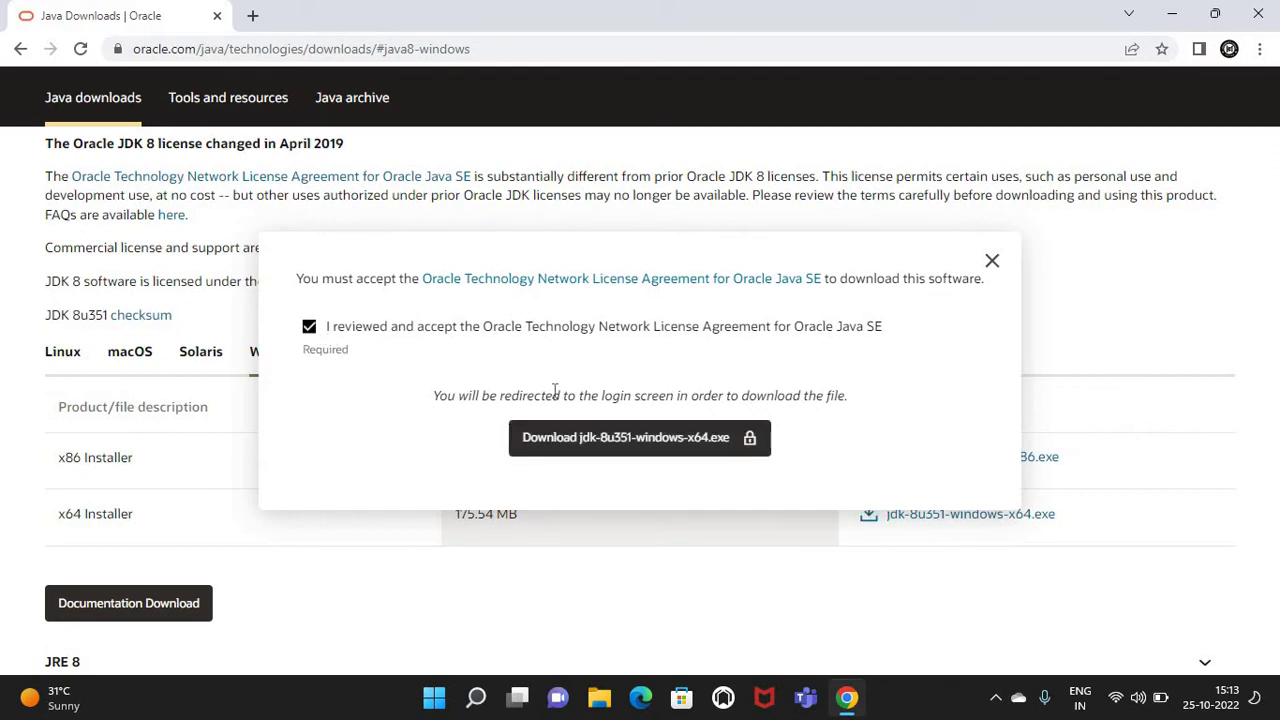
{"action": "left_click", "coordinate": [657, 449]}
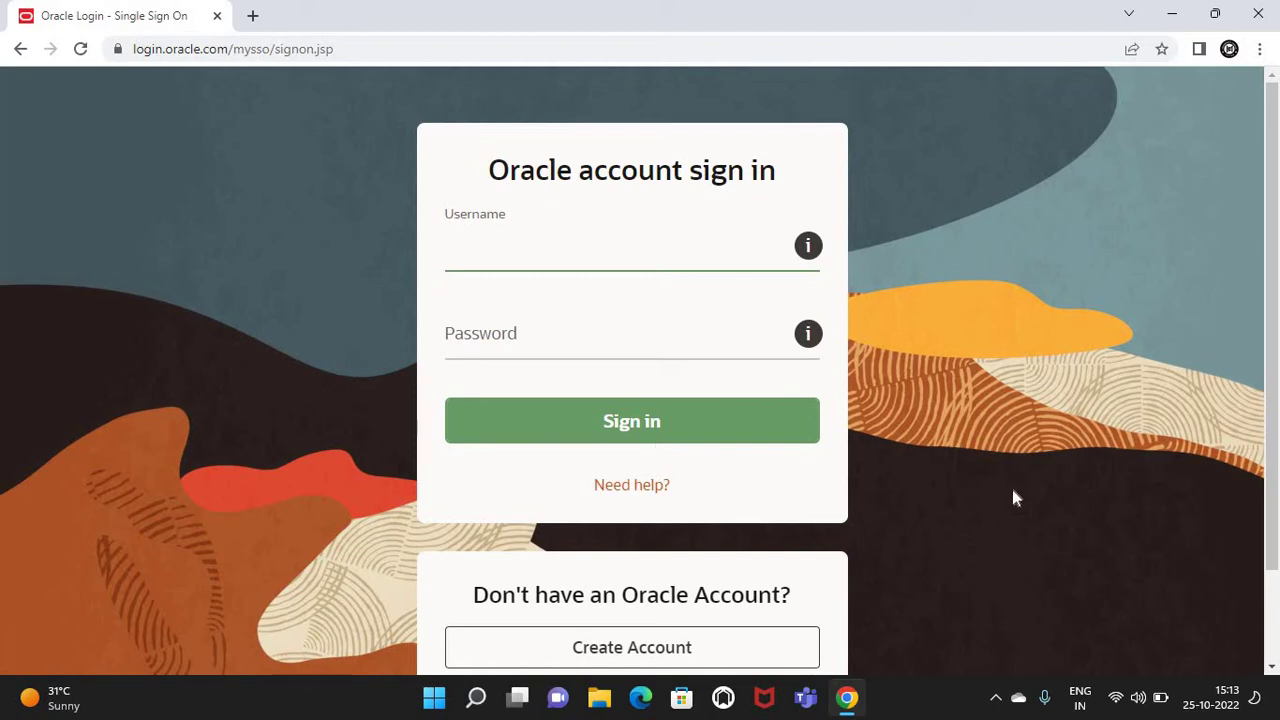
Sign in with the Oracle account's e-mail and password to get the installer
{"action": "scroll", "coordinate": [1014, 497], "scroll_direction": "down", "scroll_amount": 2}
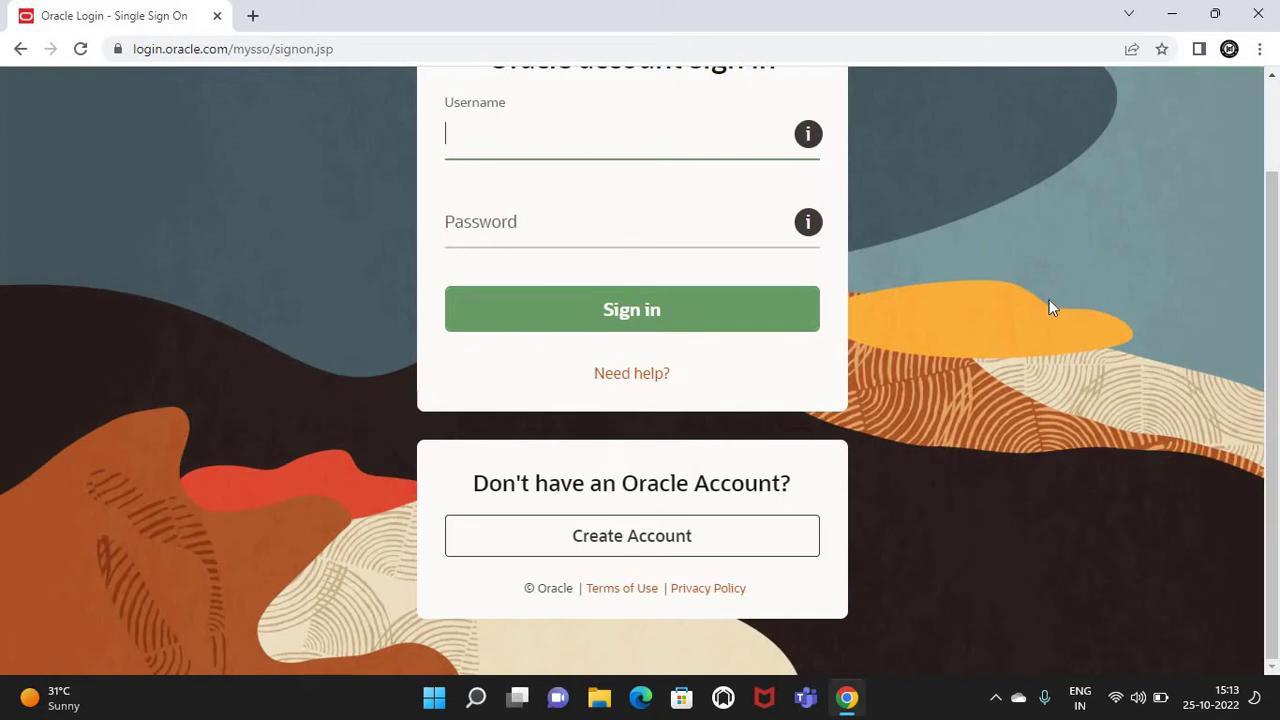
{"action": "scroll", "coordinate": [1049, 299], "scroll_direction": "up", "scroll_amount": 2}
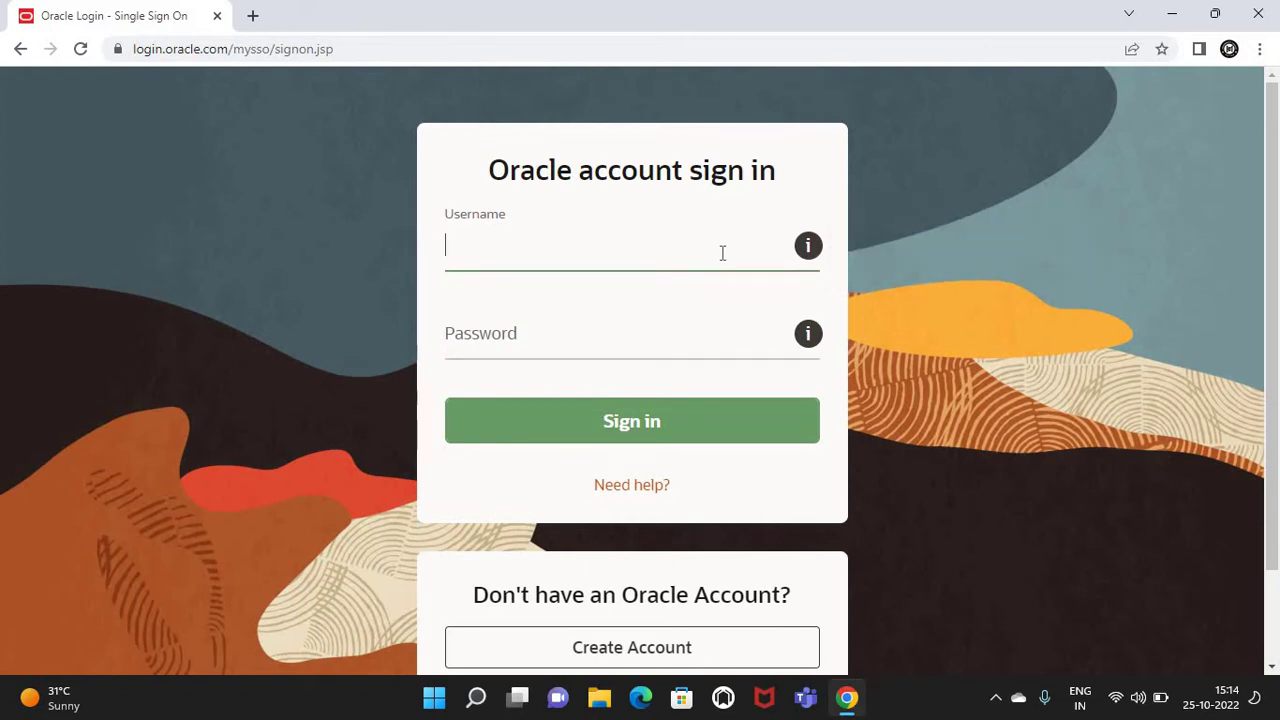
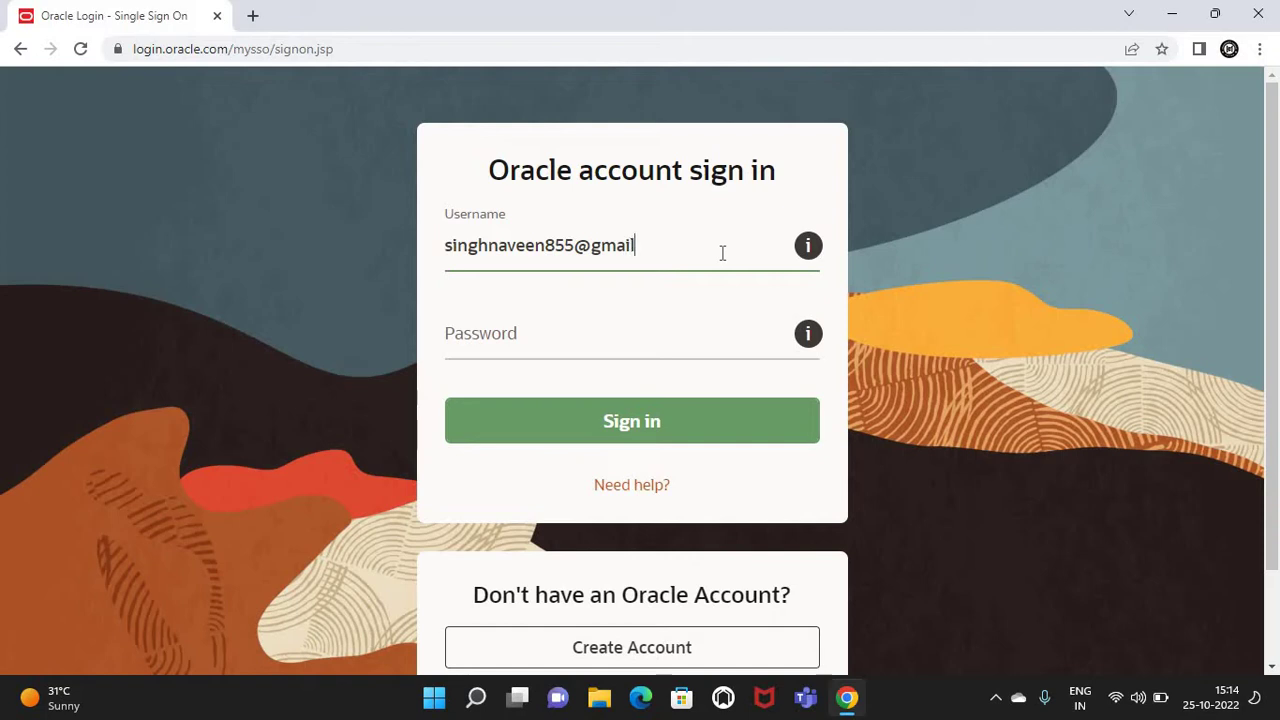
{"action": "key", "text": "Tab"}
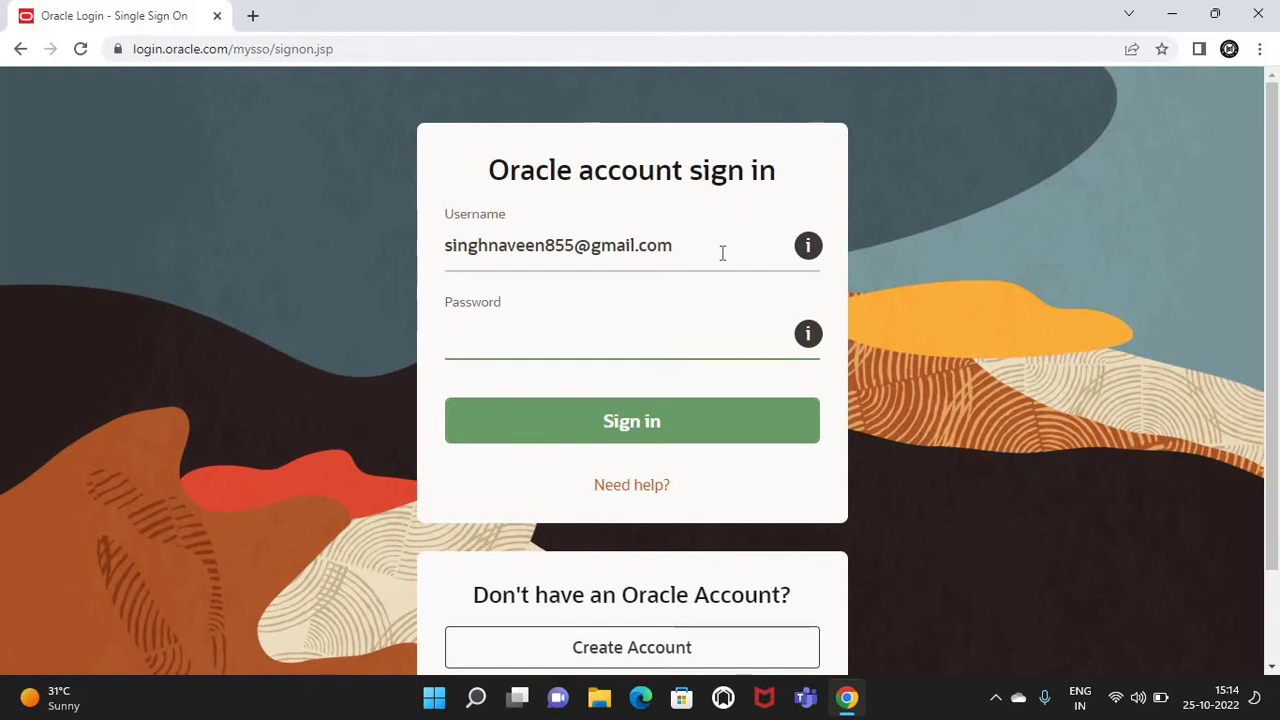
{"action": "type", "text": "••••••••••"}
{"action": "left_click", "coordinate": [631, 433]}
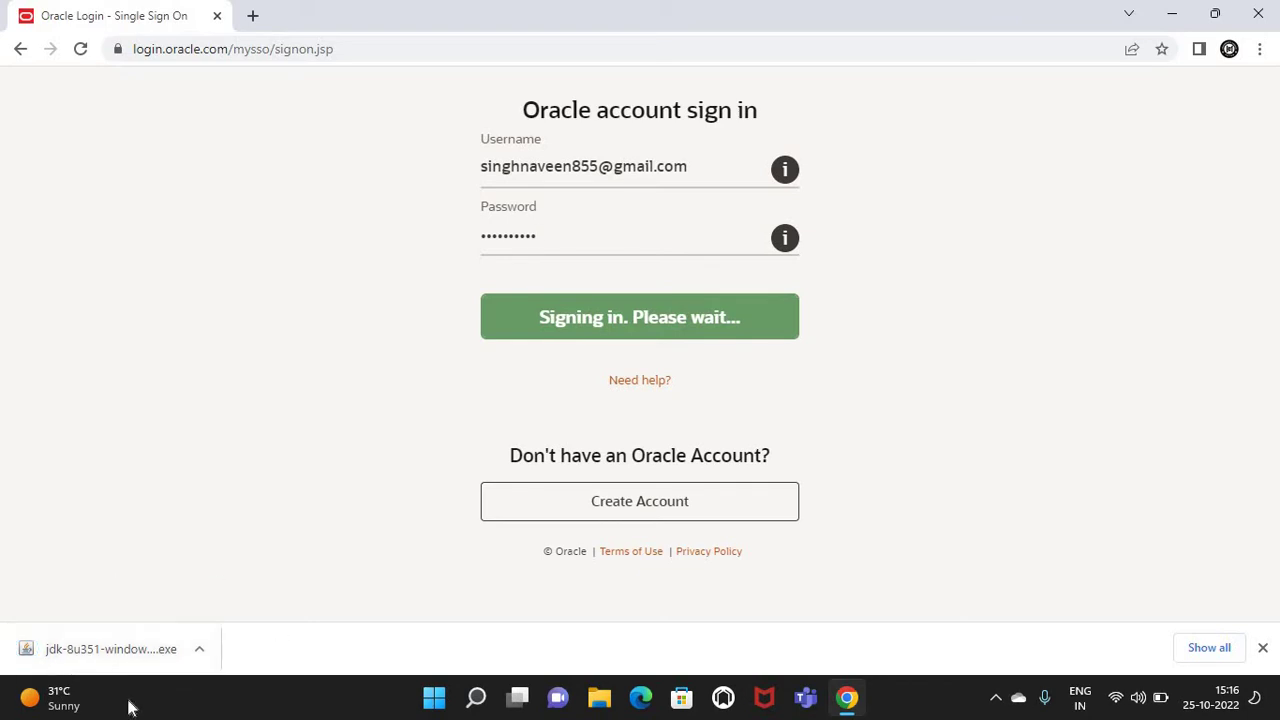
Show the downloaded jdk-8u351-windows-x64 installer in Downloads and maximize File Explorer
{"action": "left_click", "coordinate": [199, 649]}
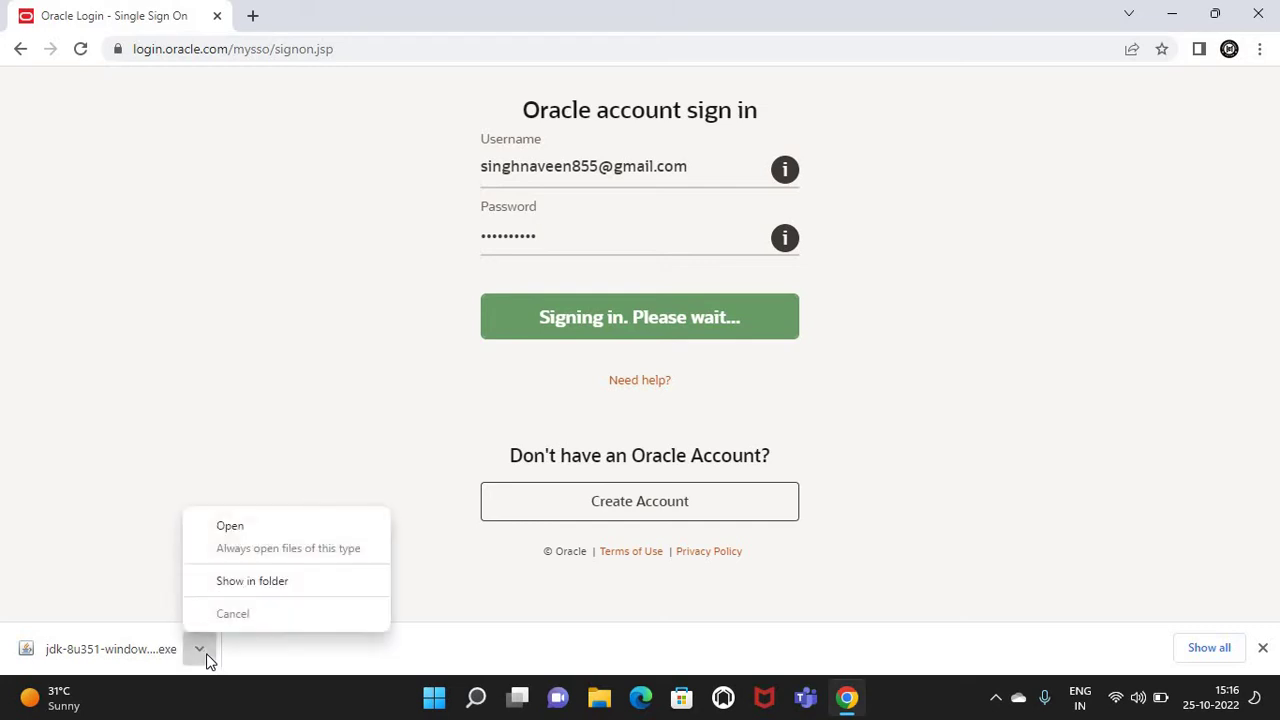
{"action": "left_click", "coordinate": [284, 591]}
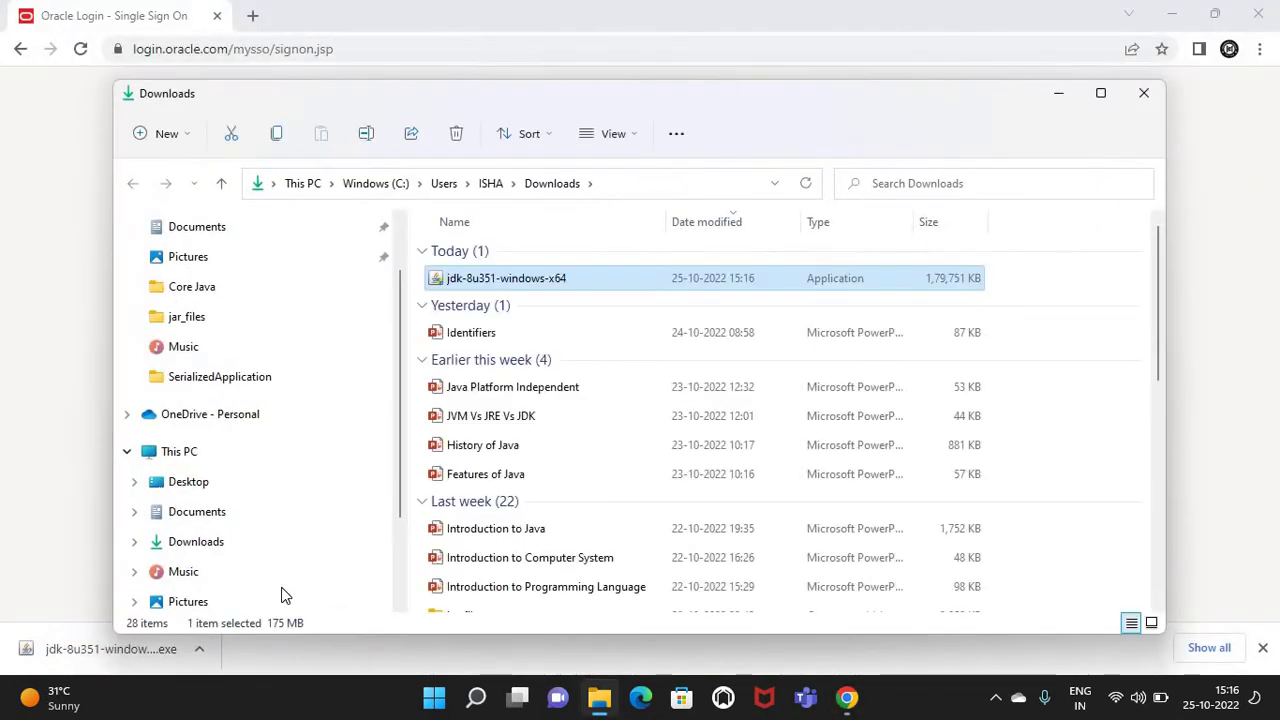
{"action": "left_click", "coordinate": [1101, 94]}
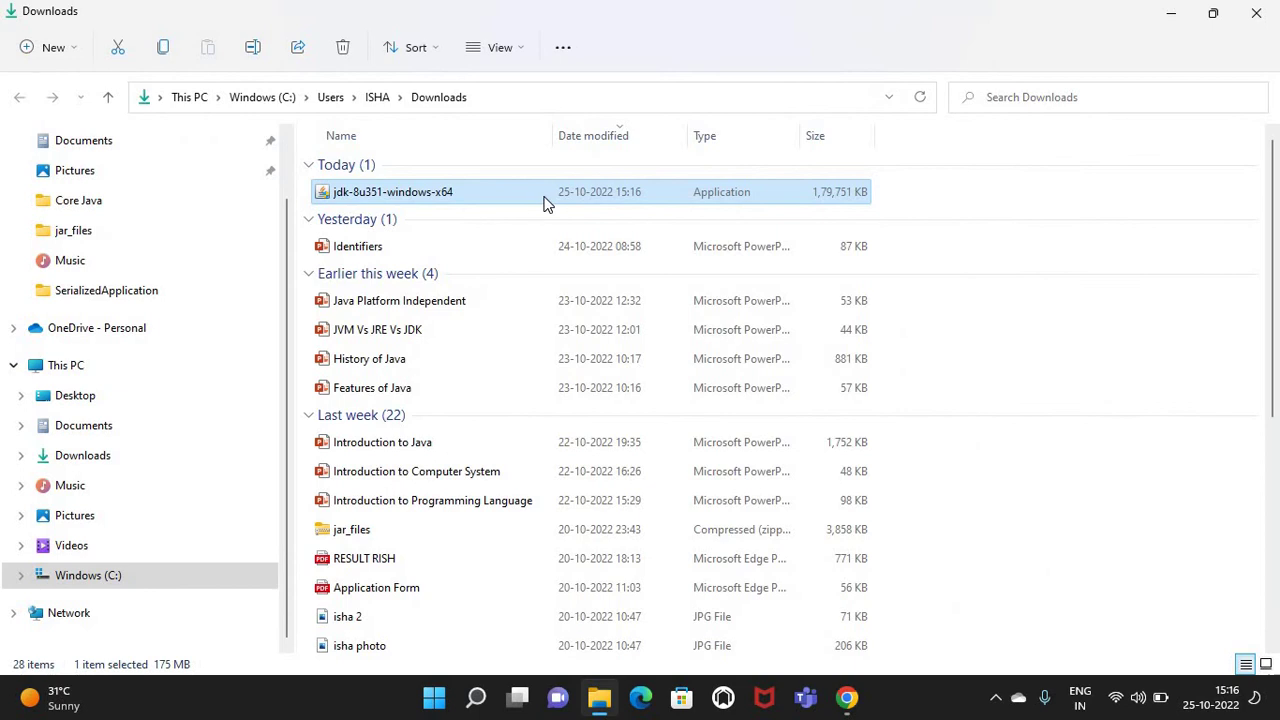
Run jdk-8u351-windows-x64 from Downloads and continue past the welcome page
{"action": "double_click", "coordinate": [503, 193]}
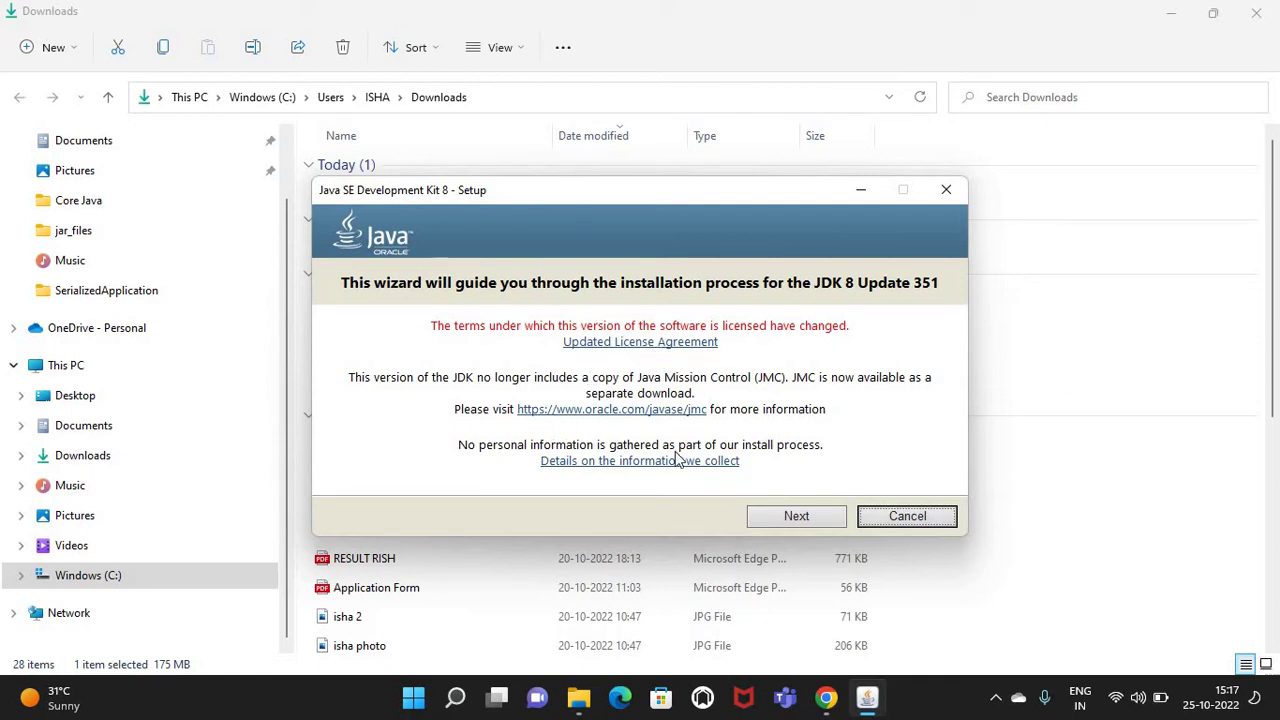
{"action": "left_click", "coordinate": [807, 521]}
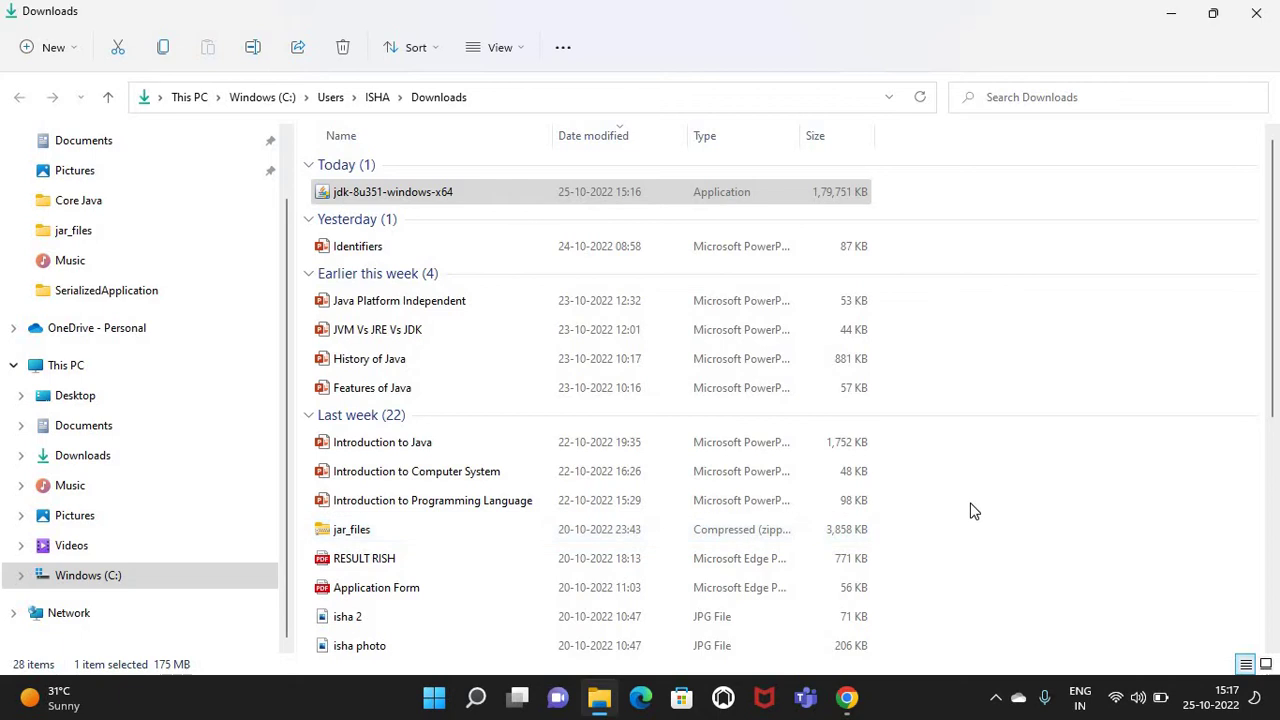
Bring Custom Setup forward and accept default features and C:\Program Files\Java\jdk1.8.0_351\
{"action": "left_click", "coordinate": [996, 703]}
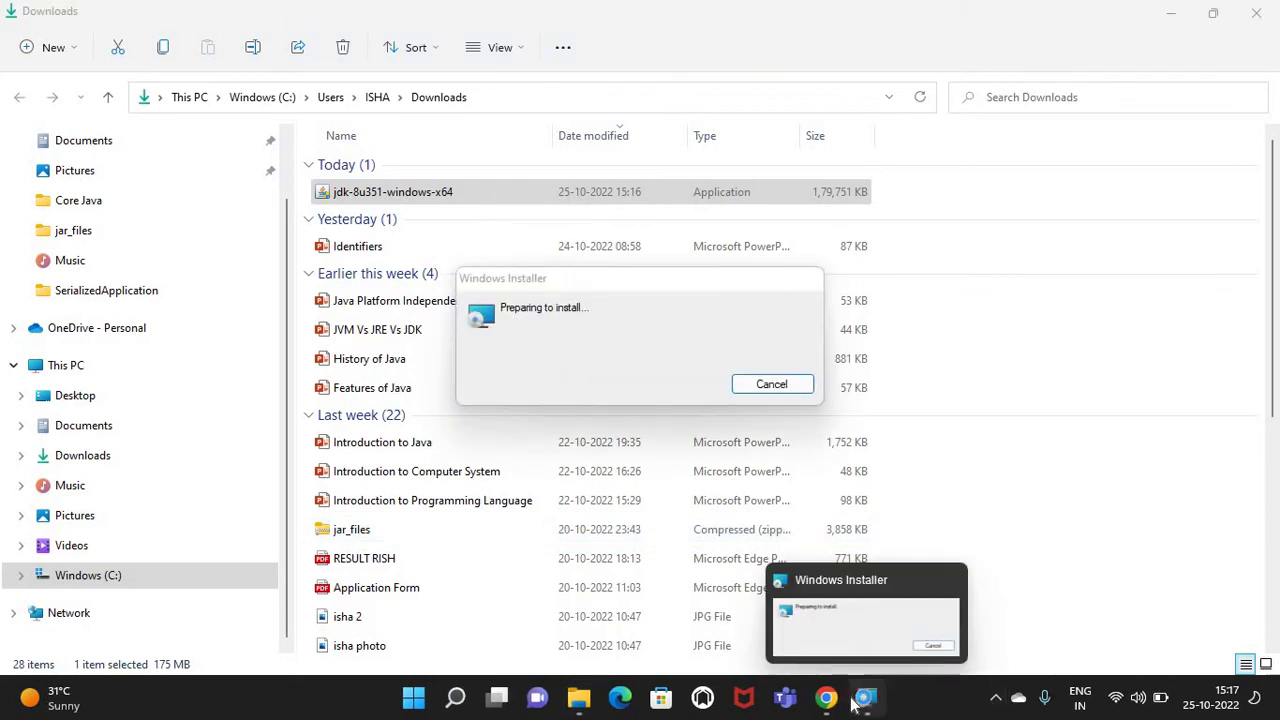
{"action": "mouse_move", "coordinate": [866, 698]}
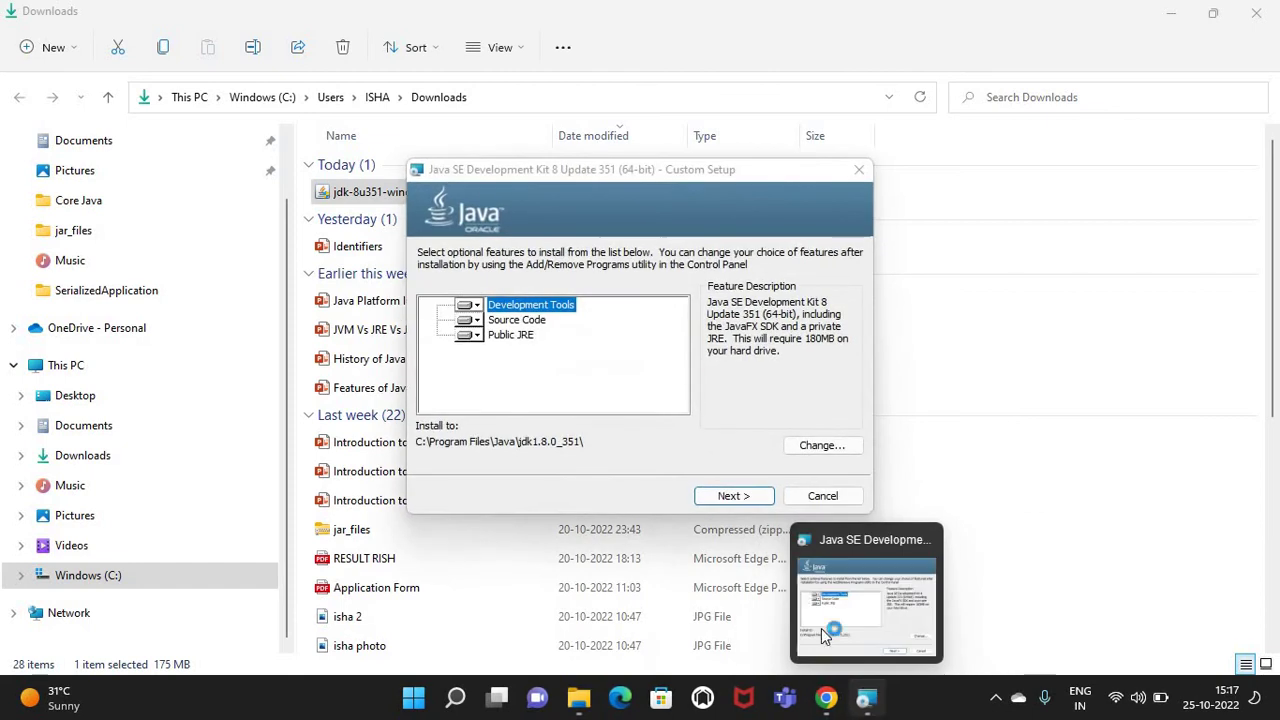
{"action": "left_click", "coordinate": [585, 368]}
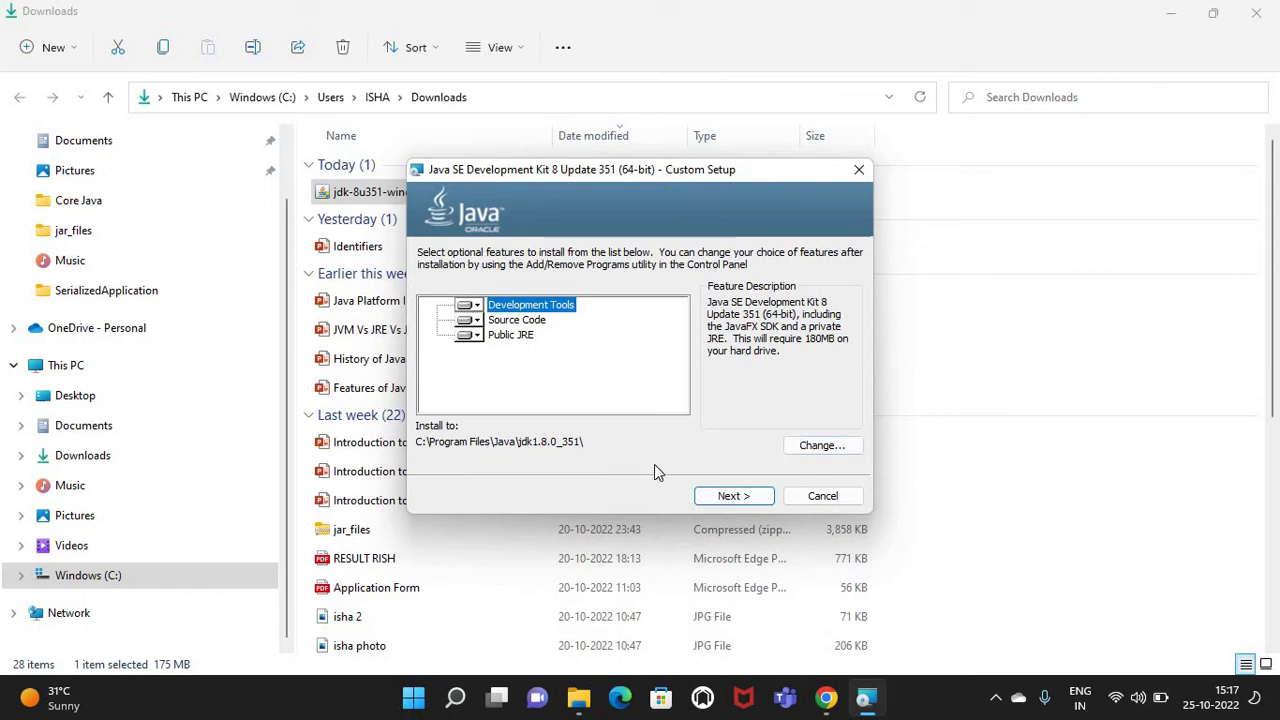
{"action": "left_click", "coordinate": [750, 497]}
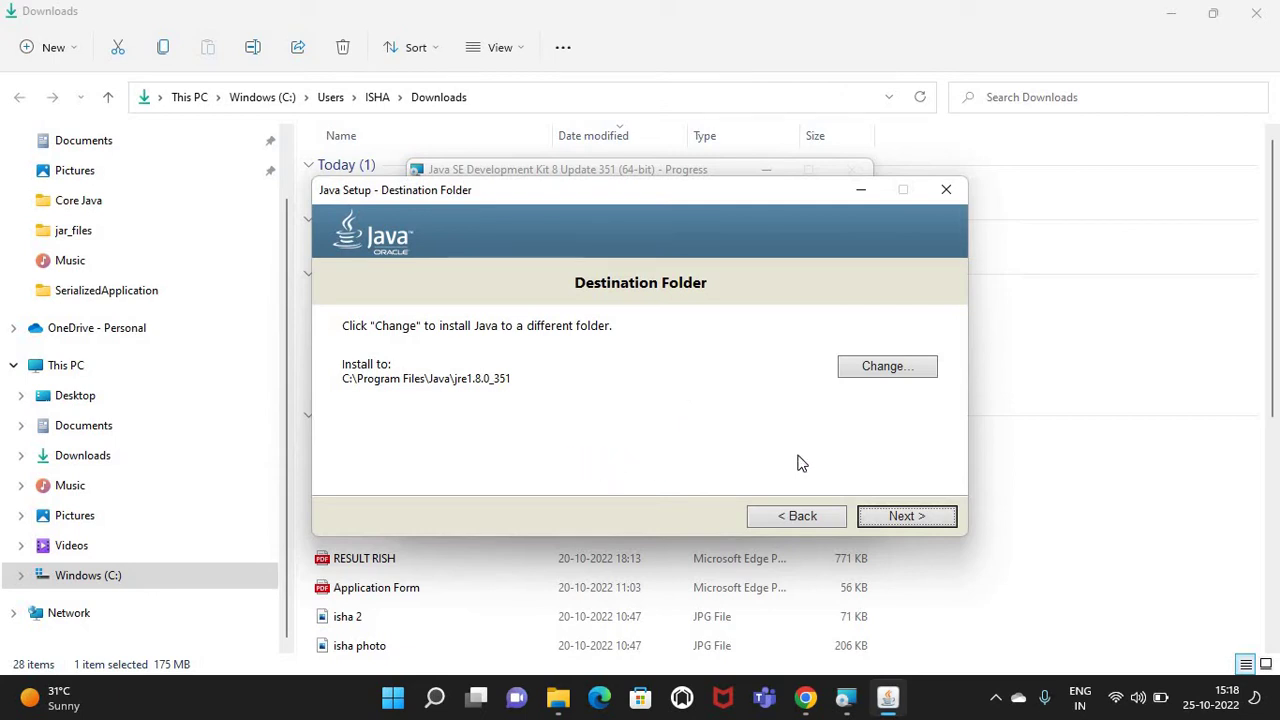
Install the JRE to the default C:\Program Files\Java\jre1.8.0_351 folder and close the installer
{"action": "left_click", "coordinate": [894, 524]}
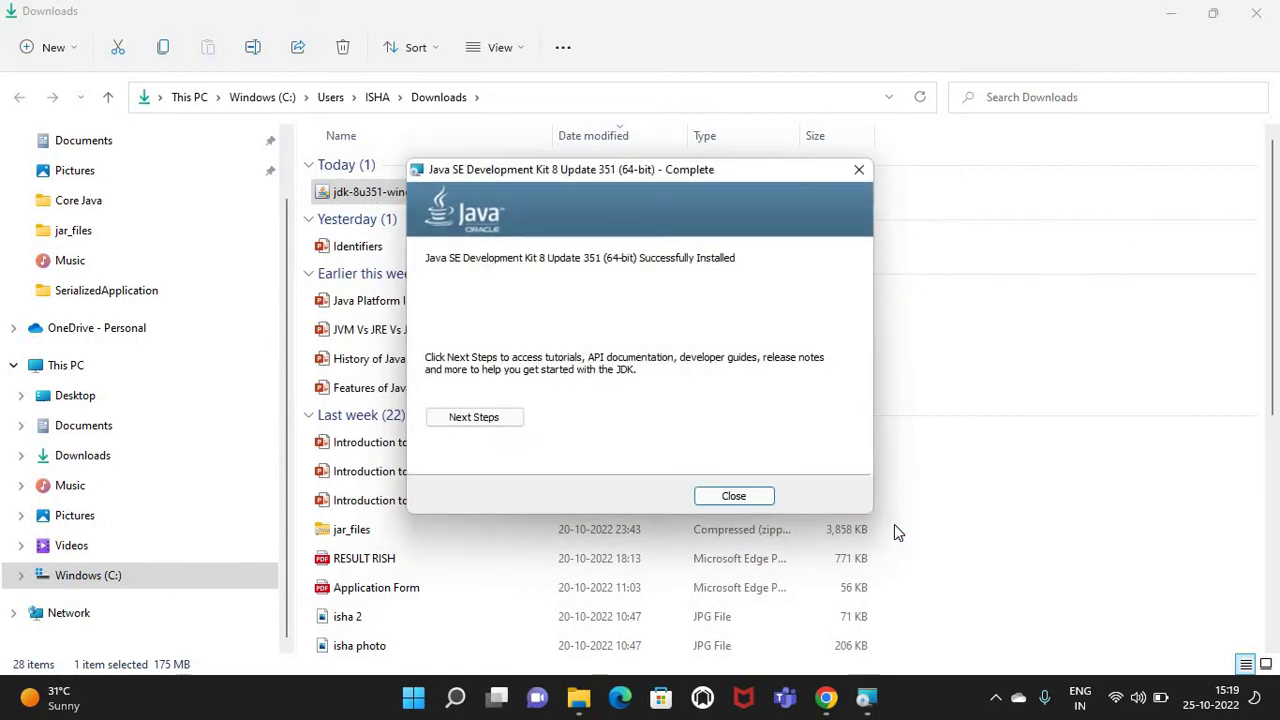
{"action": "left_click", "coordinate": [734, 498]}
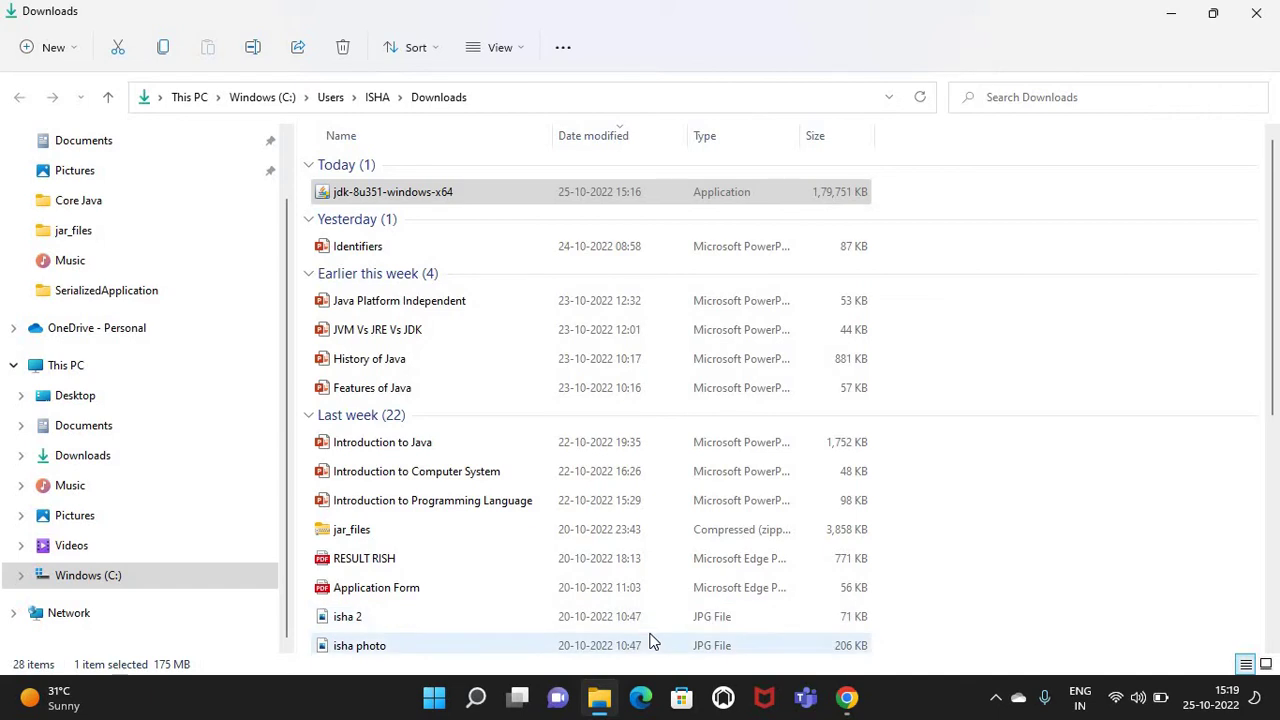
Restore the File Explorer window from the taskbar and navigate to This PC
{"action": "left_click", "coordinate": [603, 698]}
{"action": "left_click", "coordinate": [603, 698]}
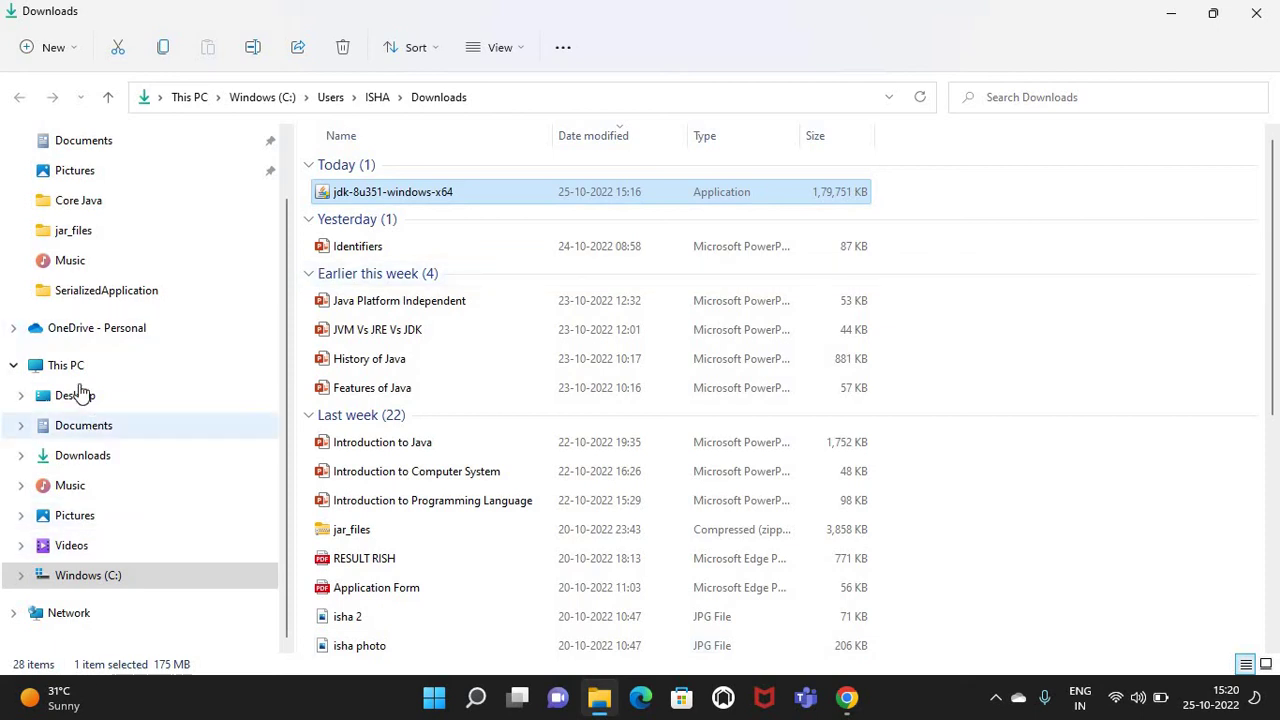
{"action": "left_click", "coordinate": [77, 372]}
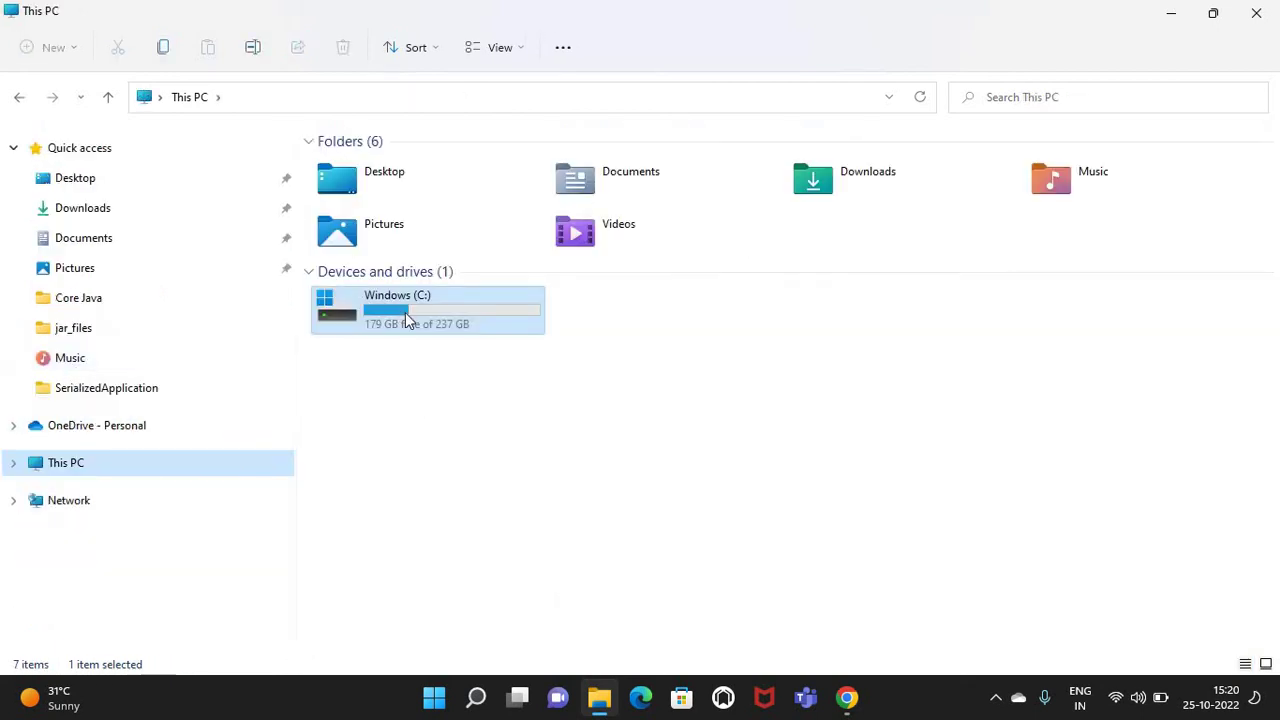
Browse to C:\Program Files\Java\jdk1.8.0_351 and reveal its full path in the address bar
{"action": "double_click", "coordinate": [404, 318]}
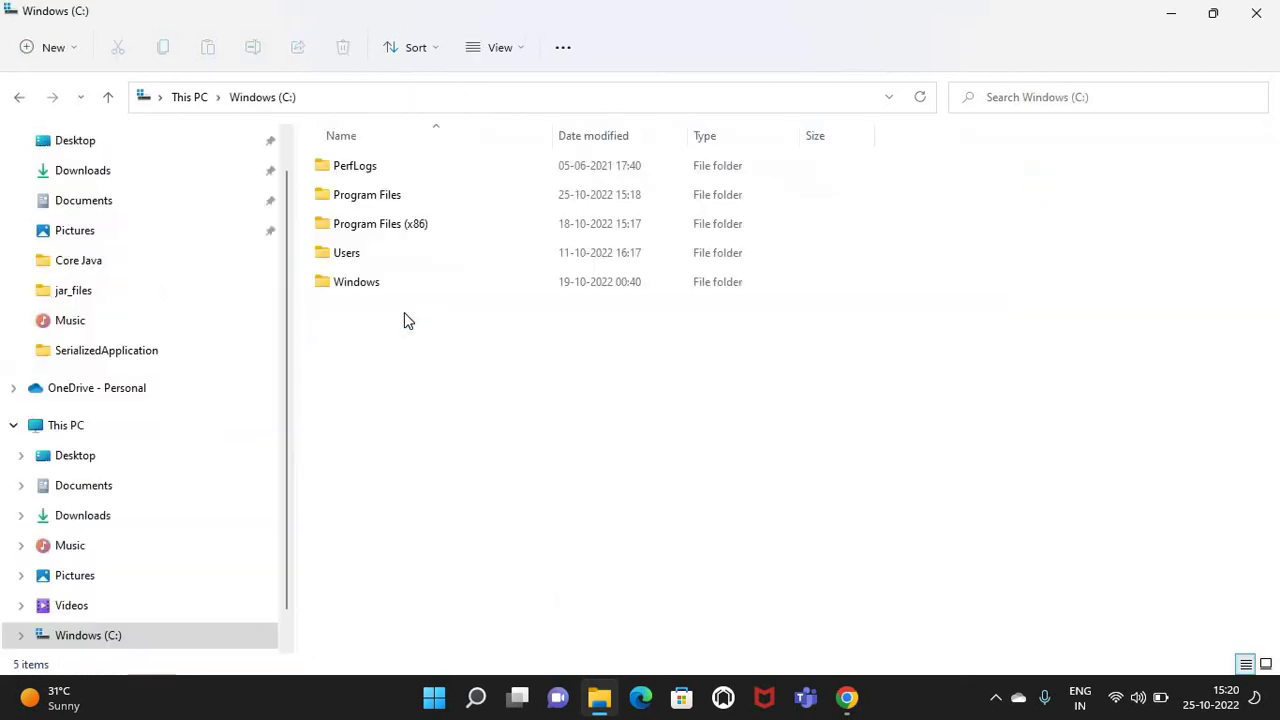
{"action": "double_click", "coordinate": [363, 196]}
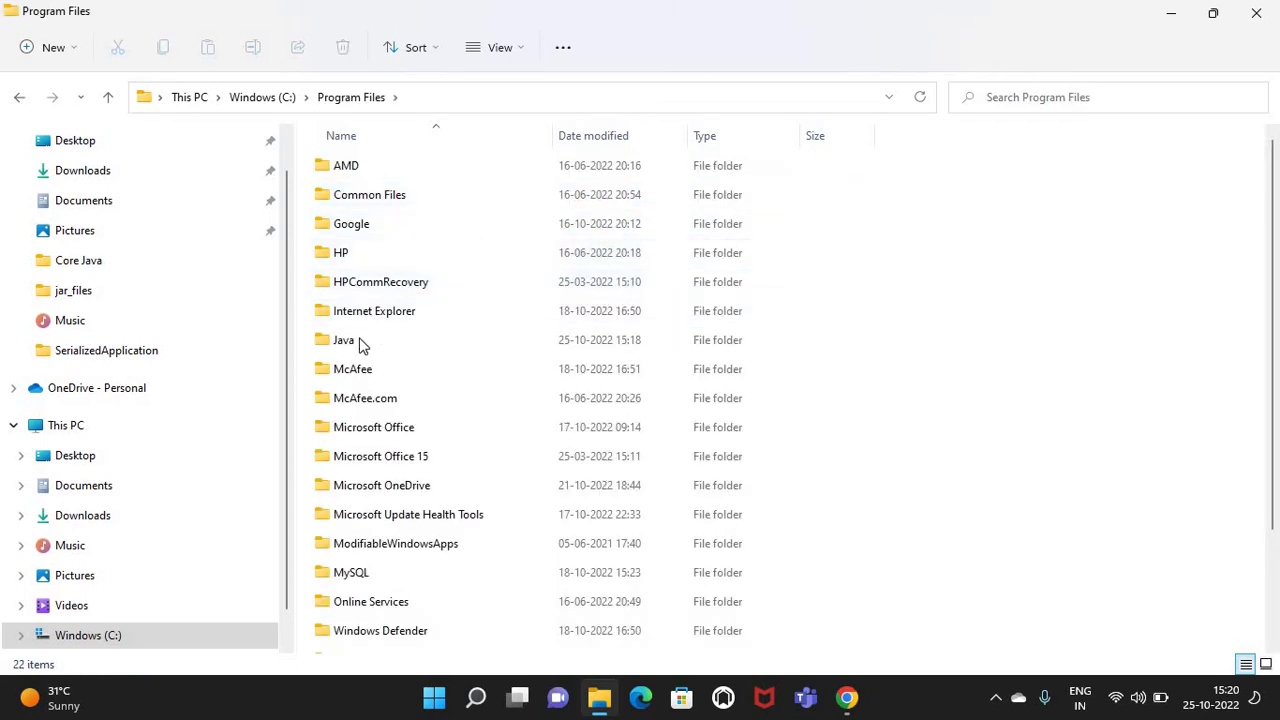
{"action": "double_click", "coordinate": [362, 346]}
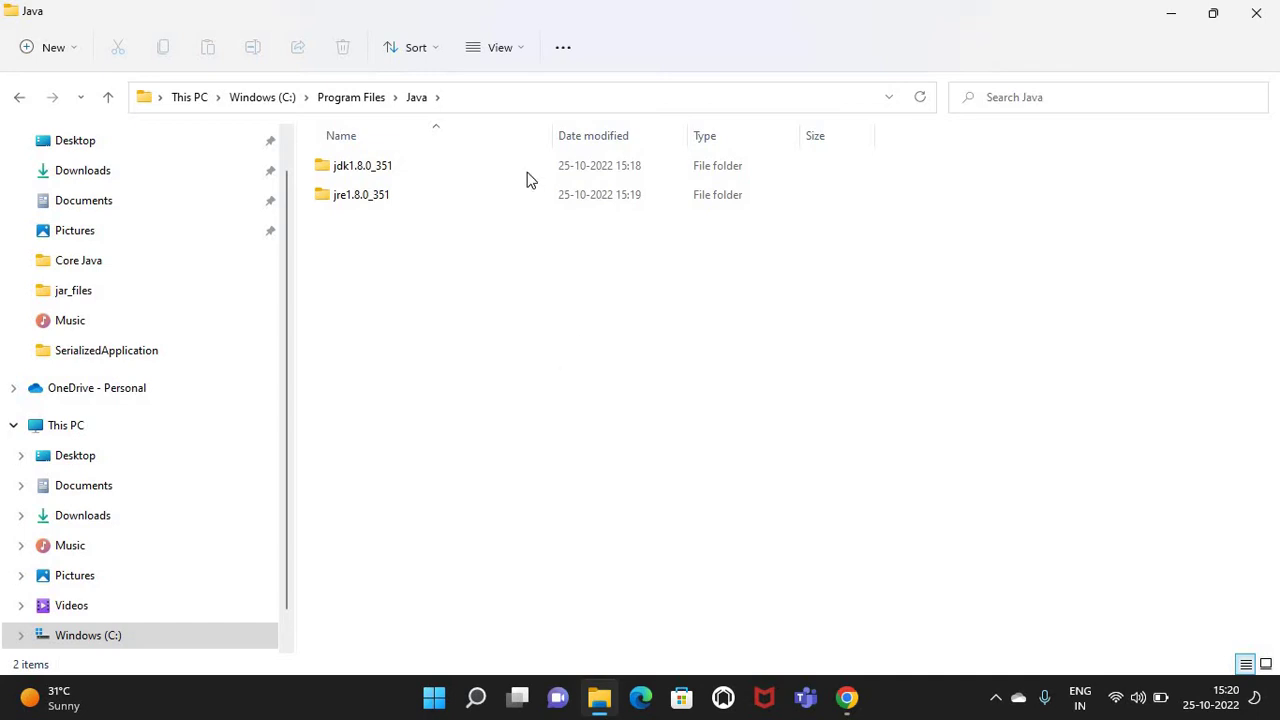
{"action": "double_click", "coordinate": [423, 174]}
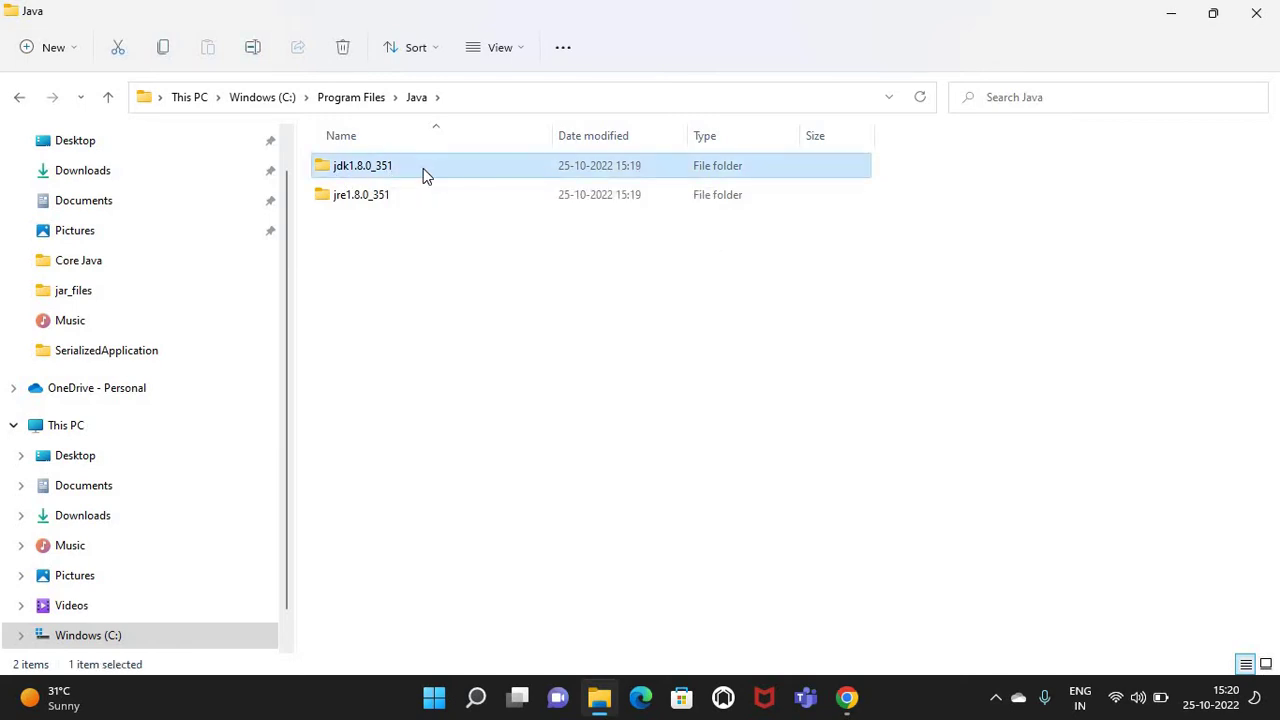
{"action": "left_click", "coordinate": [560, 92]}
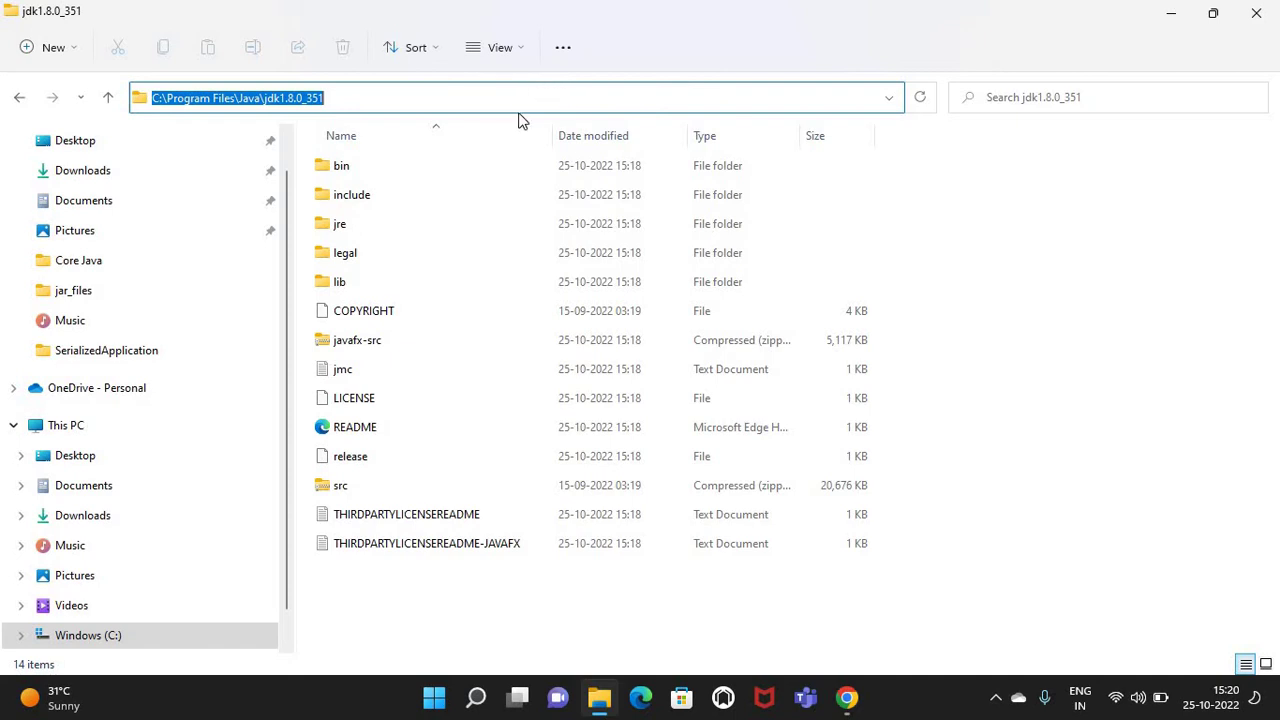
{"action": "left_click", "coordinate": [422, 94]}
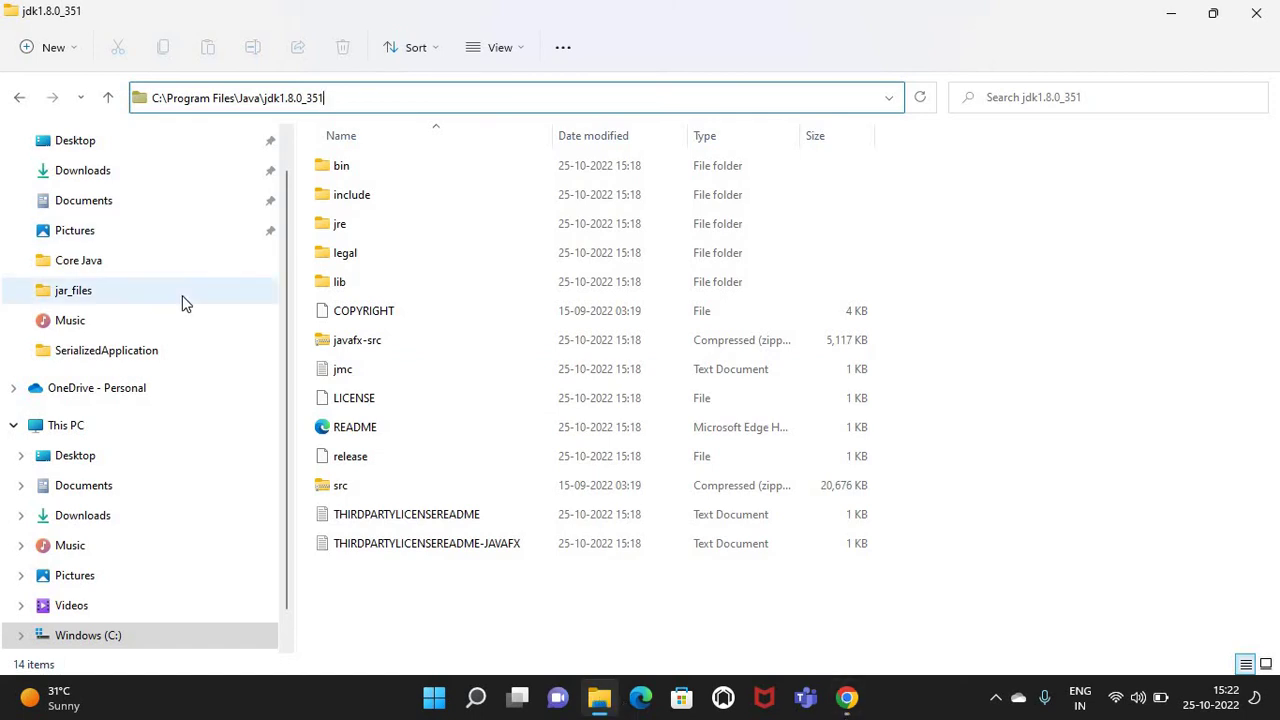
{"action": "scroll", "coordinate": [182, 300], "scroll_direction": "up", "scroll_amount": 1}
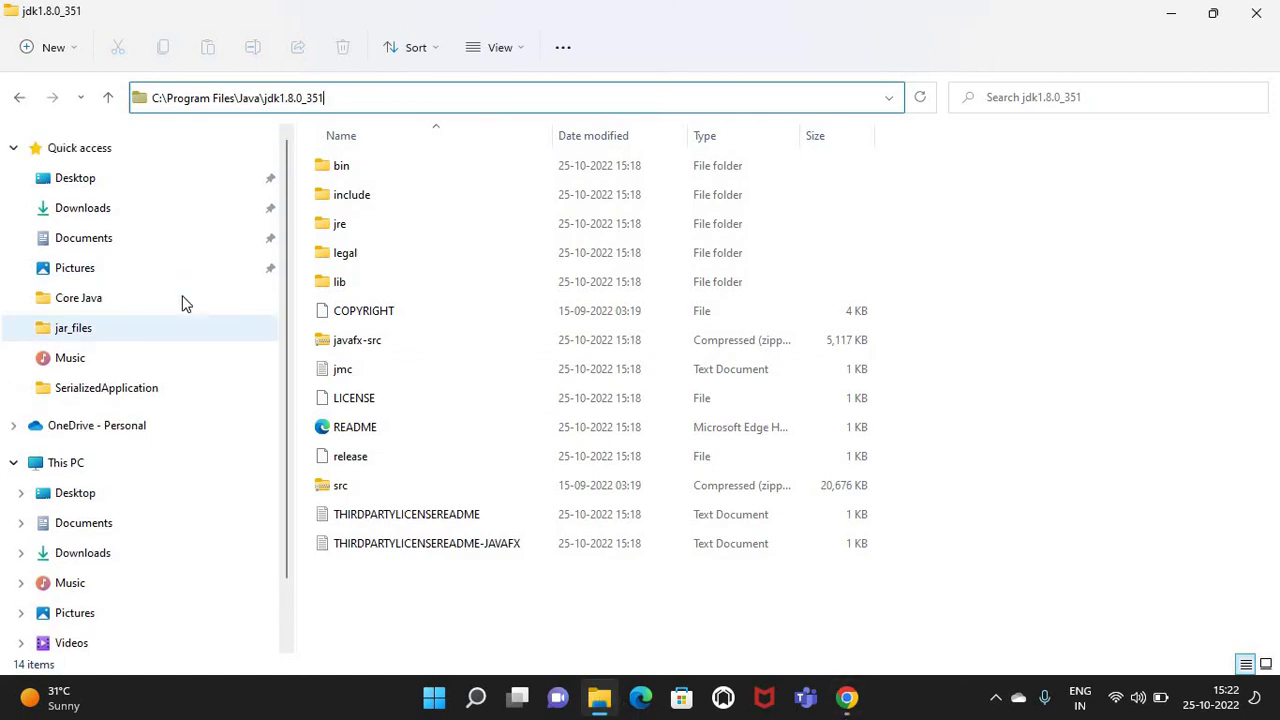
Search 'environ' to open System Properties, then bring up the Environment Variables list
{"action": "left_click", "coordinate": [486, 706]}
{"action": "type", "text": "e"}
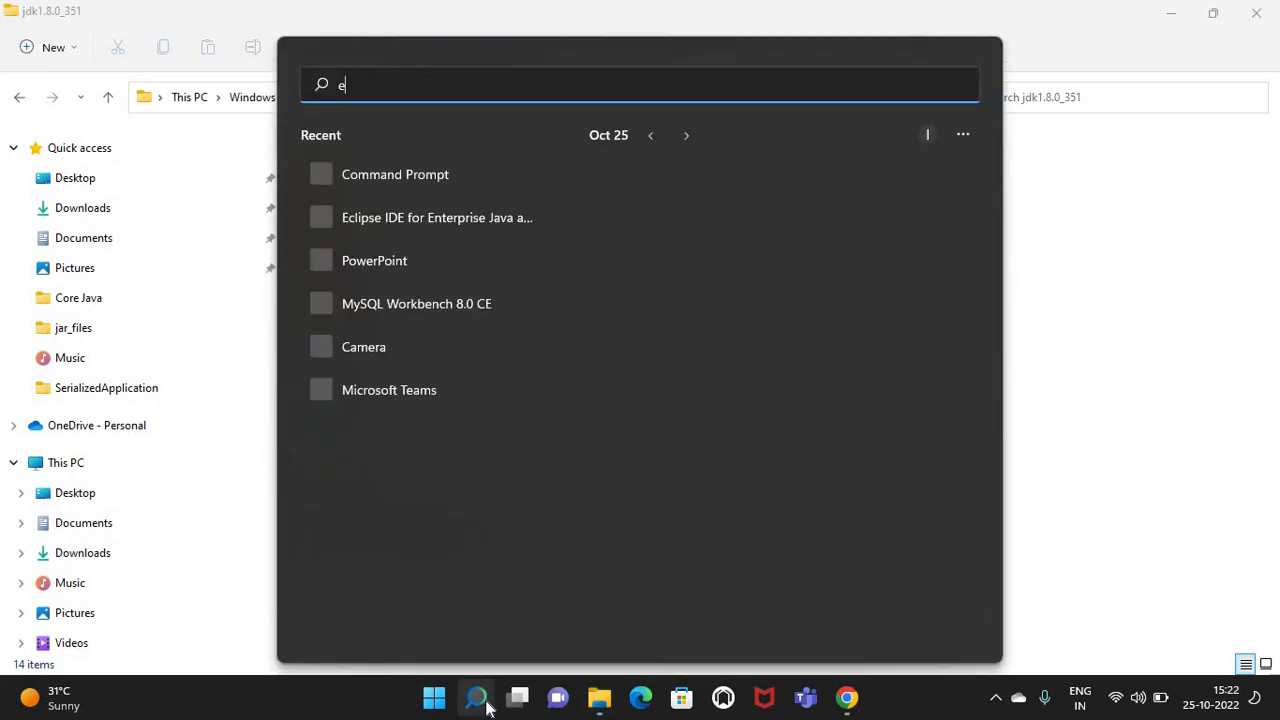
{"action": "type", "text": "nv"}
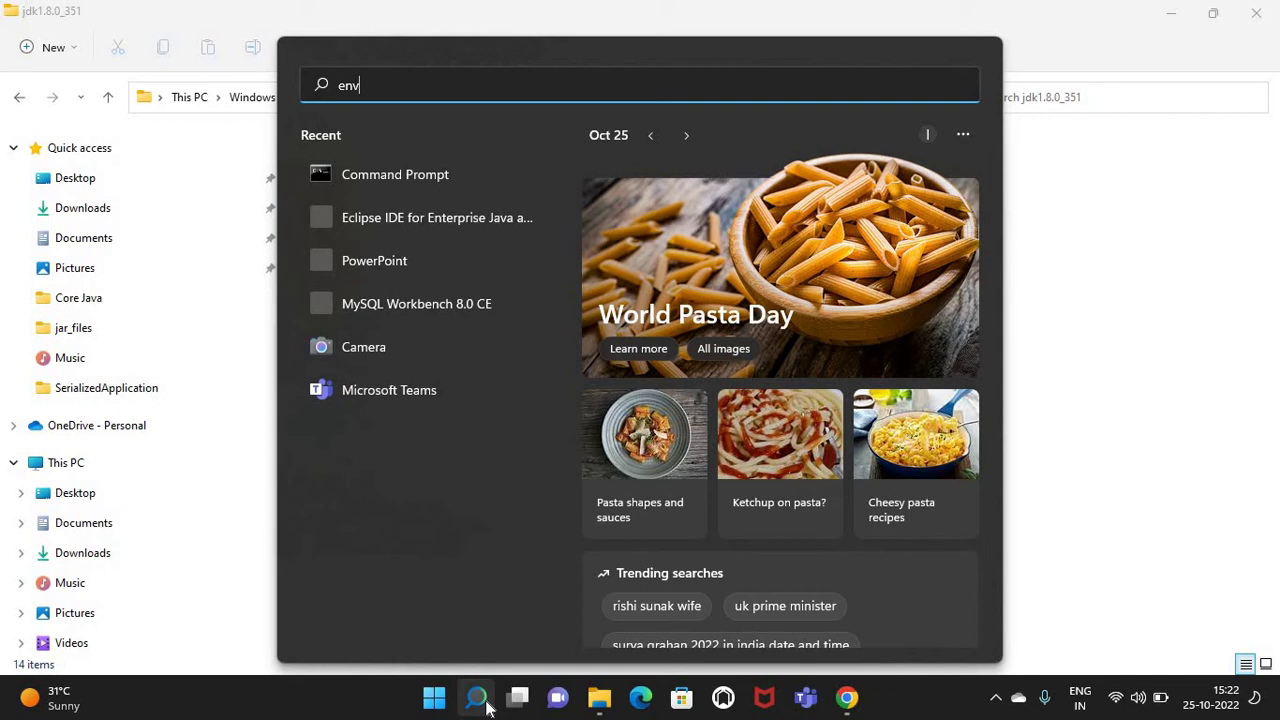
{"action": "type", "text": "iron"}
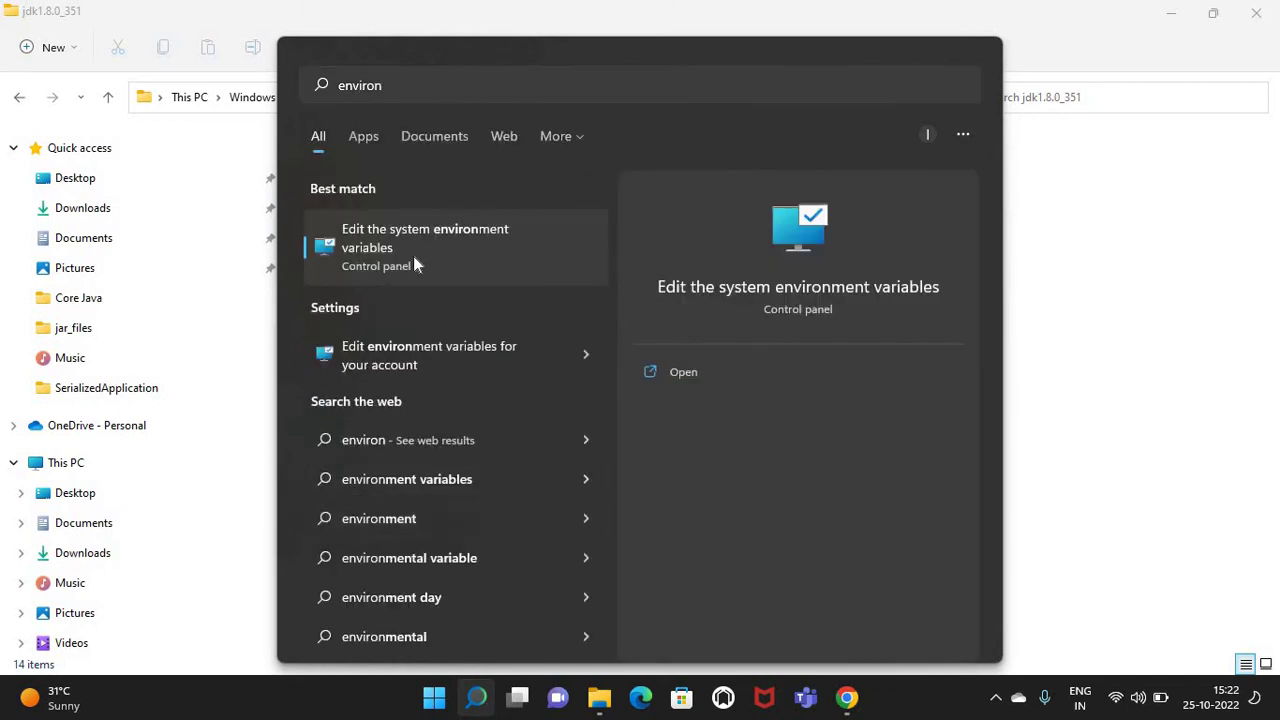
{"action": "left_click", "coordinate": [414, 257]}
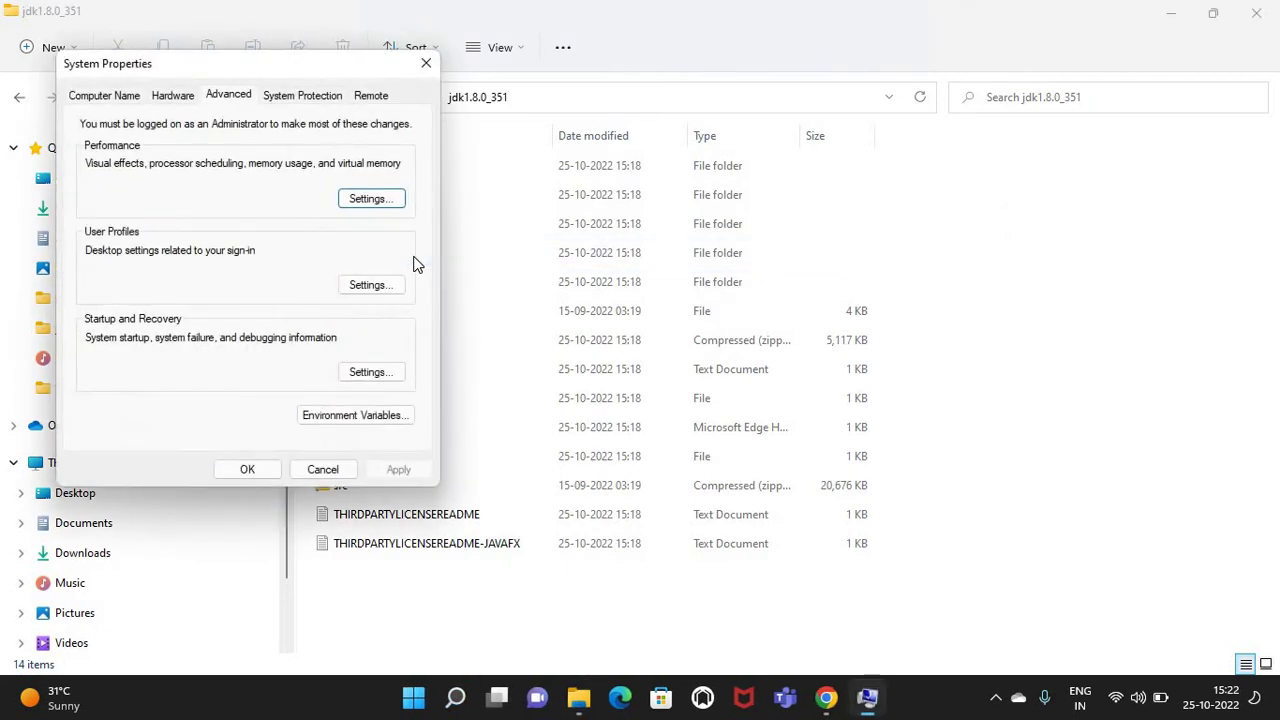
{"action": "left_click", "coordinate": [355, 418]}
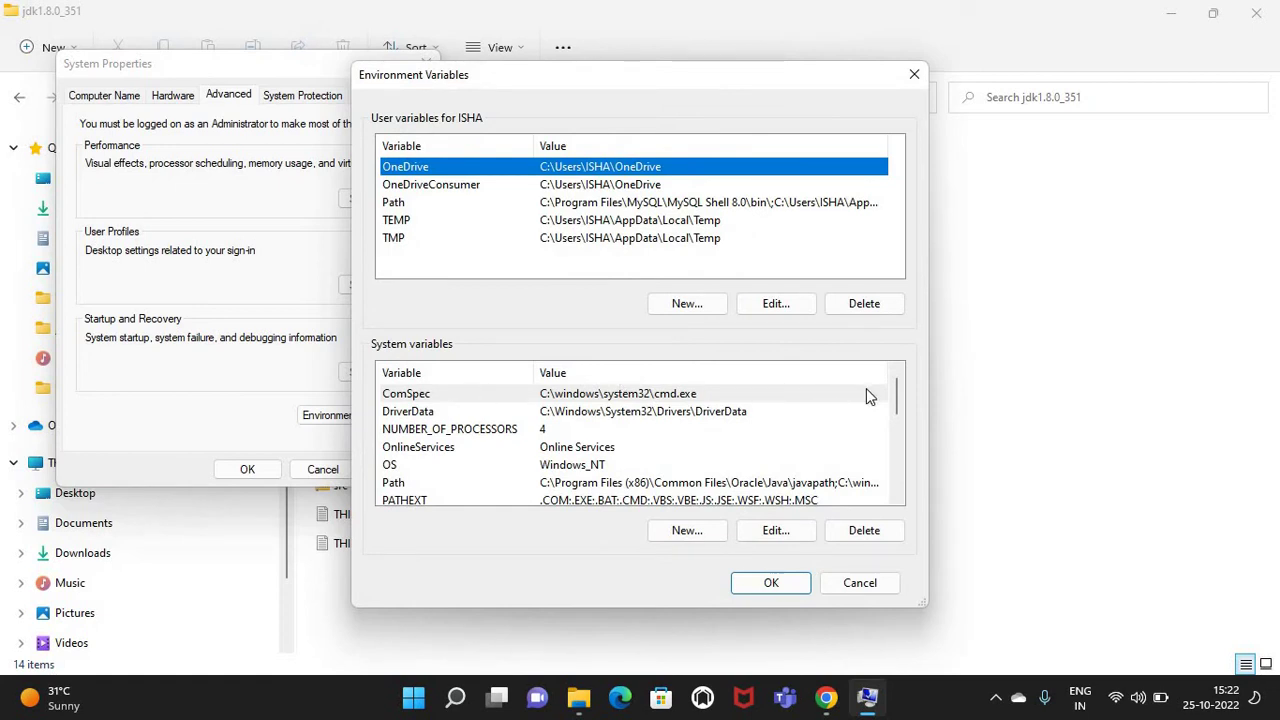
{"action": "scroll", "coordinate": [893, 408], "scroll_direction": "down", "scroll_amount": 1}
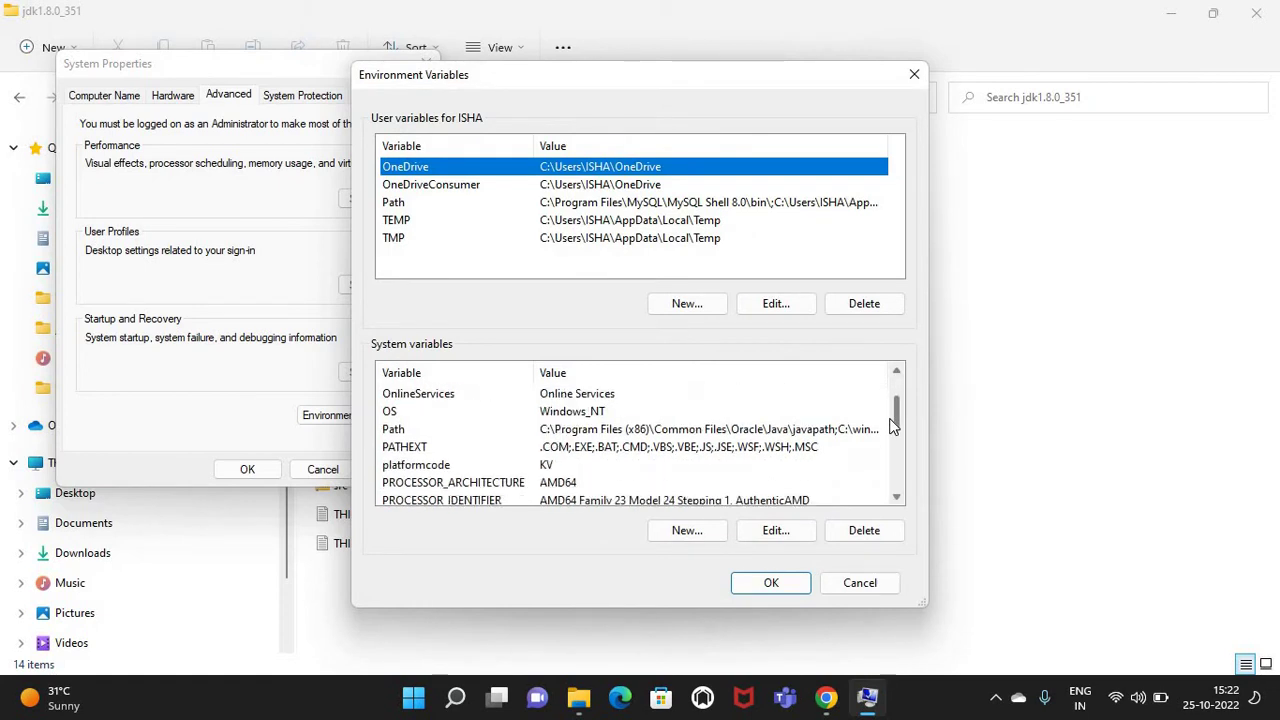
{"action": "scroll", "coordinate": [893, 410], "scroll_direction": "up", "scroll_amount": 1}
{"action": "scroll", "coordinate": [893, 413], "scroll_direction": "down", "scroll_amount": 1}
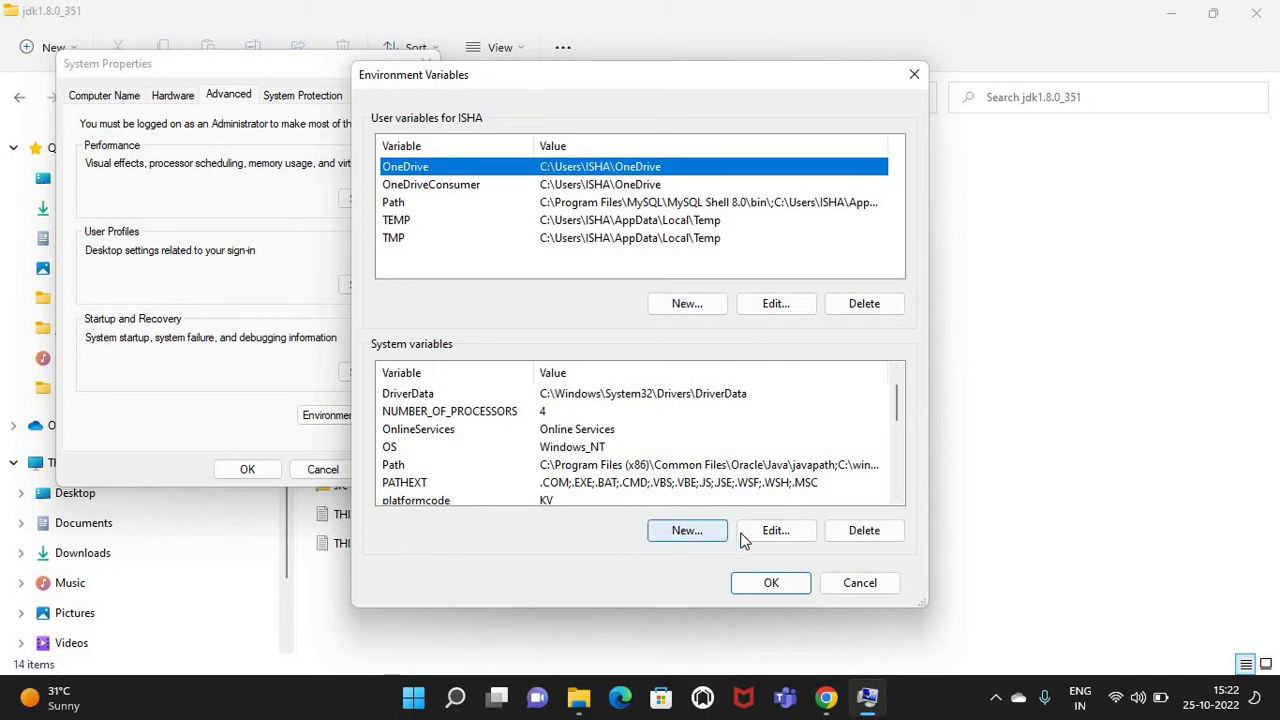
Add system variable JAVA_HOME with value C:\Program Files\Java\jdk1.8.0_351, copied from Explorer's address bar
{"action": "left_click", "coordinate": [694, 534]}
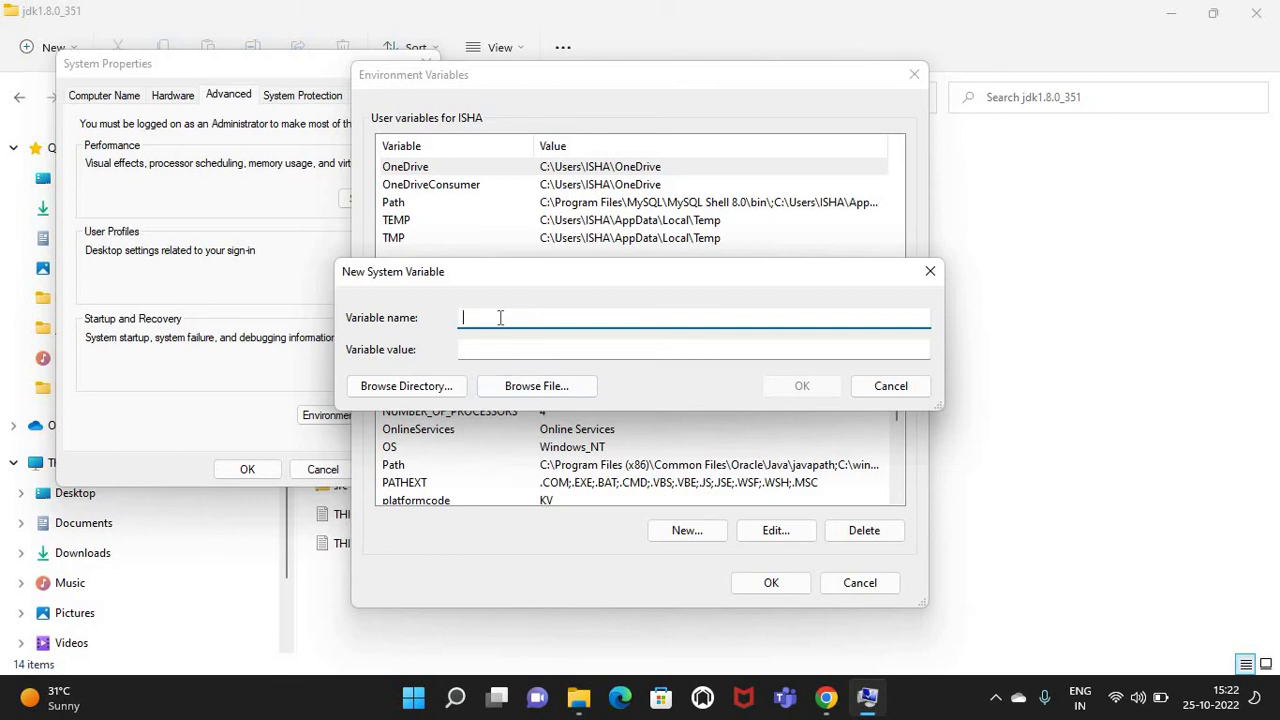
{"action": "type", "text": "JAVA_HOME"}
{"action": "left_click", "coordinate": [500, 345]}
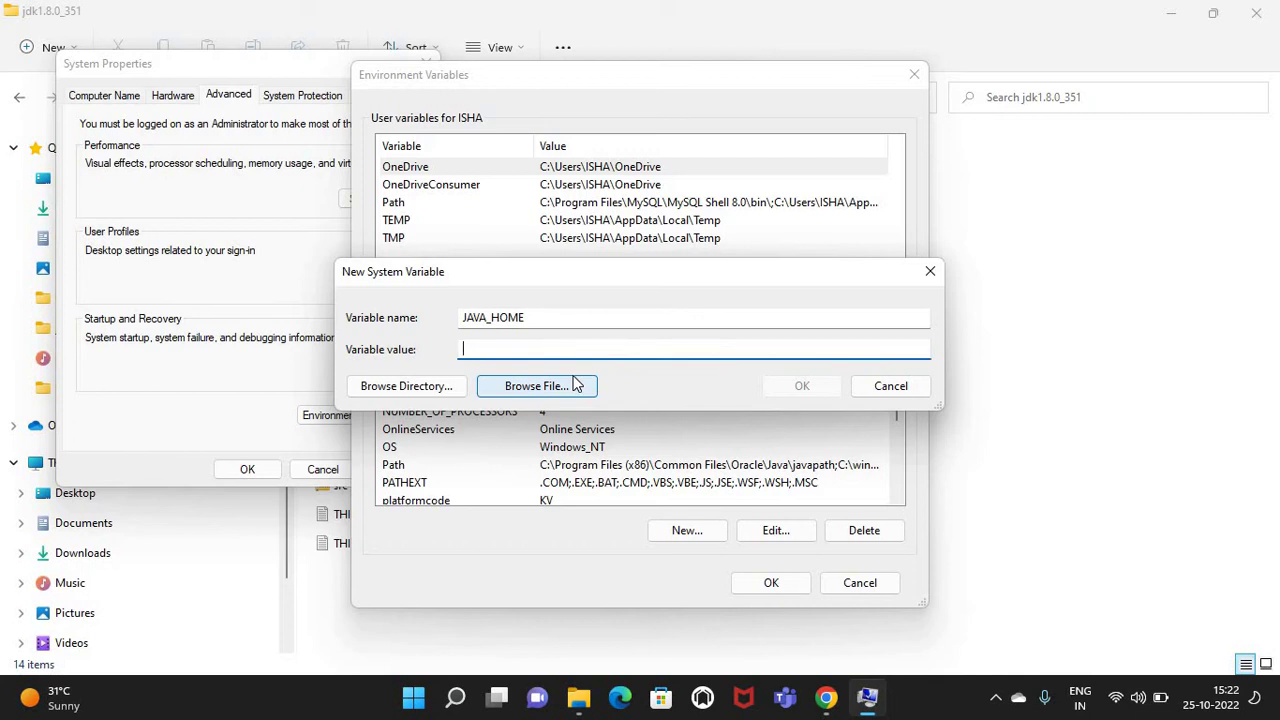
{"action": "left_click", "coordinate": [580, 700]}
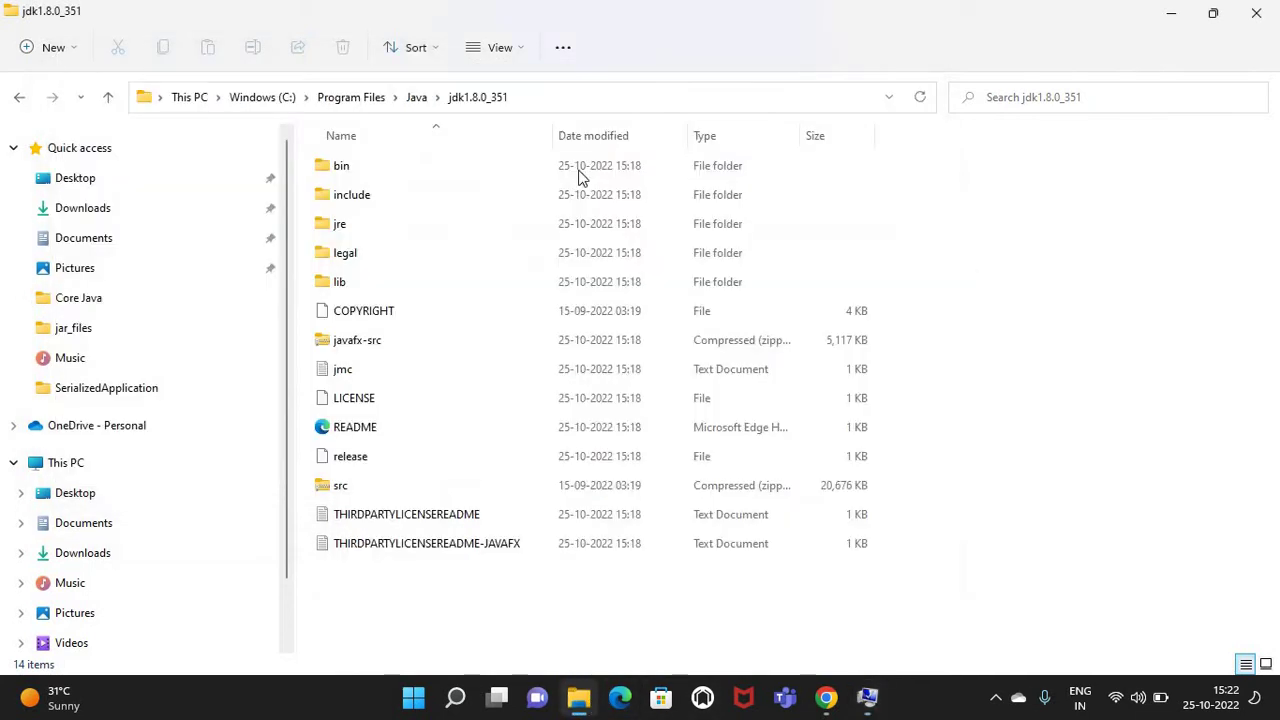
{"action": "left_click", "coordinate": [551, 95]}
{"action": "key", "text": "ctrl+c"}
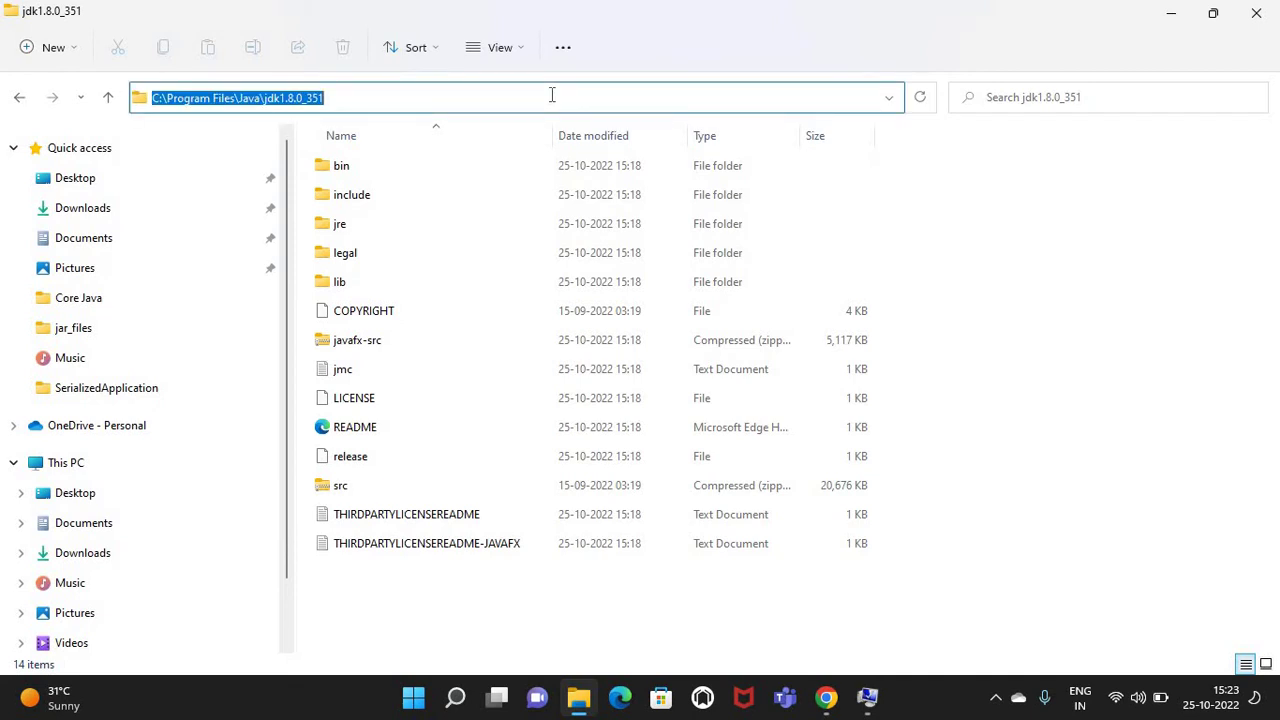
{"action": "key", "text": "alt+Tab"}
{"action": "left_click", "coordinate": [503, 349]}
{"action": "key", "text": "ctrl+v"}
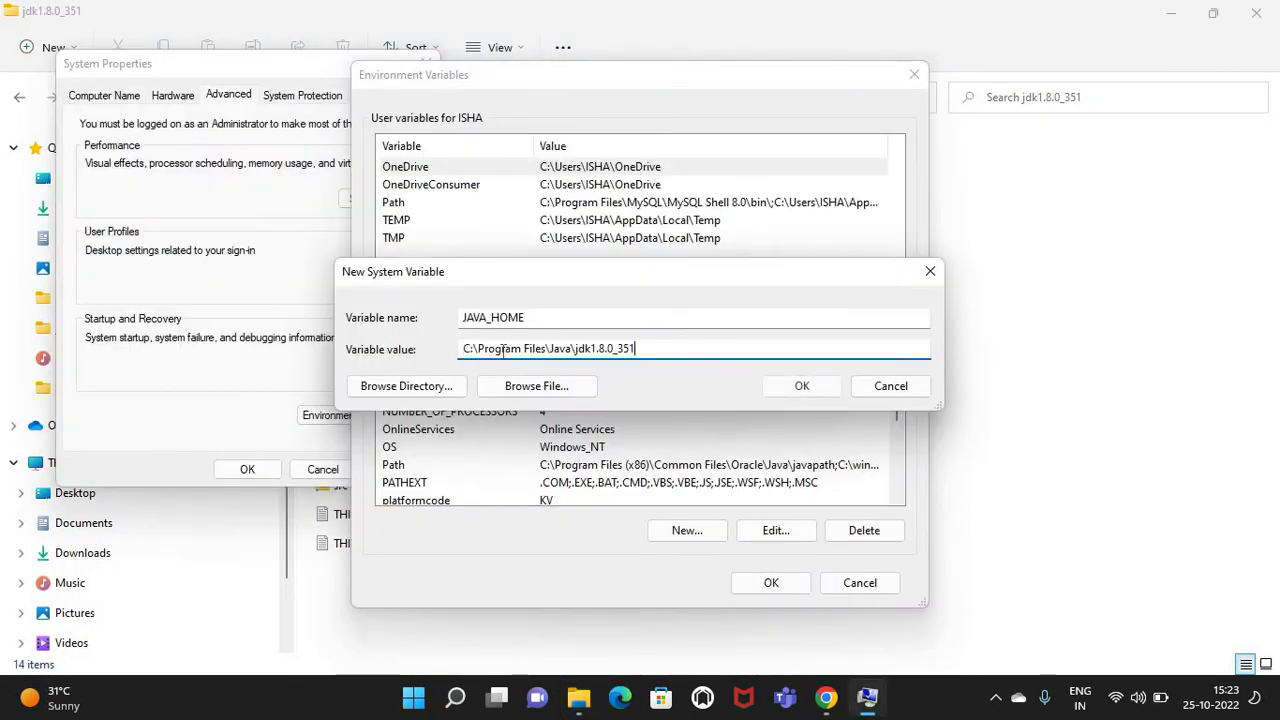
{"action": "left_click", "coordinate": [801, 387]}
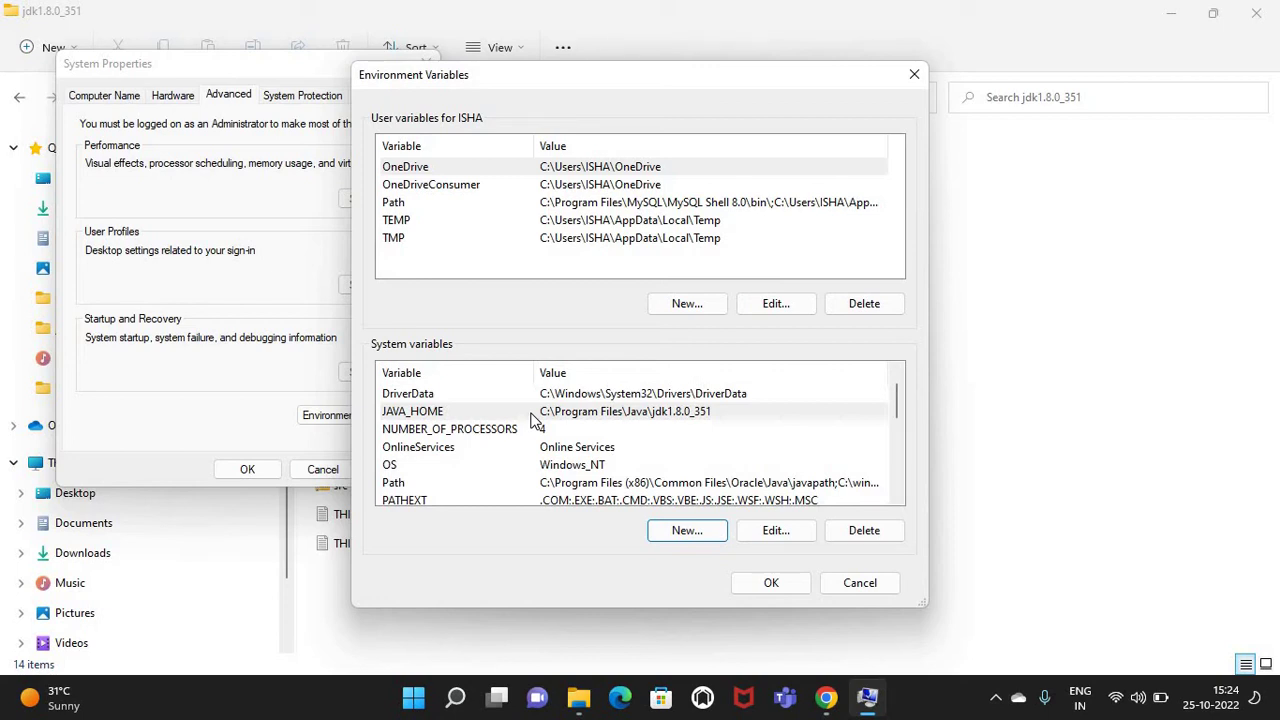
Select the JAVA_HOME entry and confirm the Environment Variables dialog with OK
{"action": "left_click", "coordinate": [441, 414]}
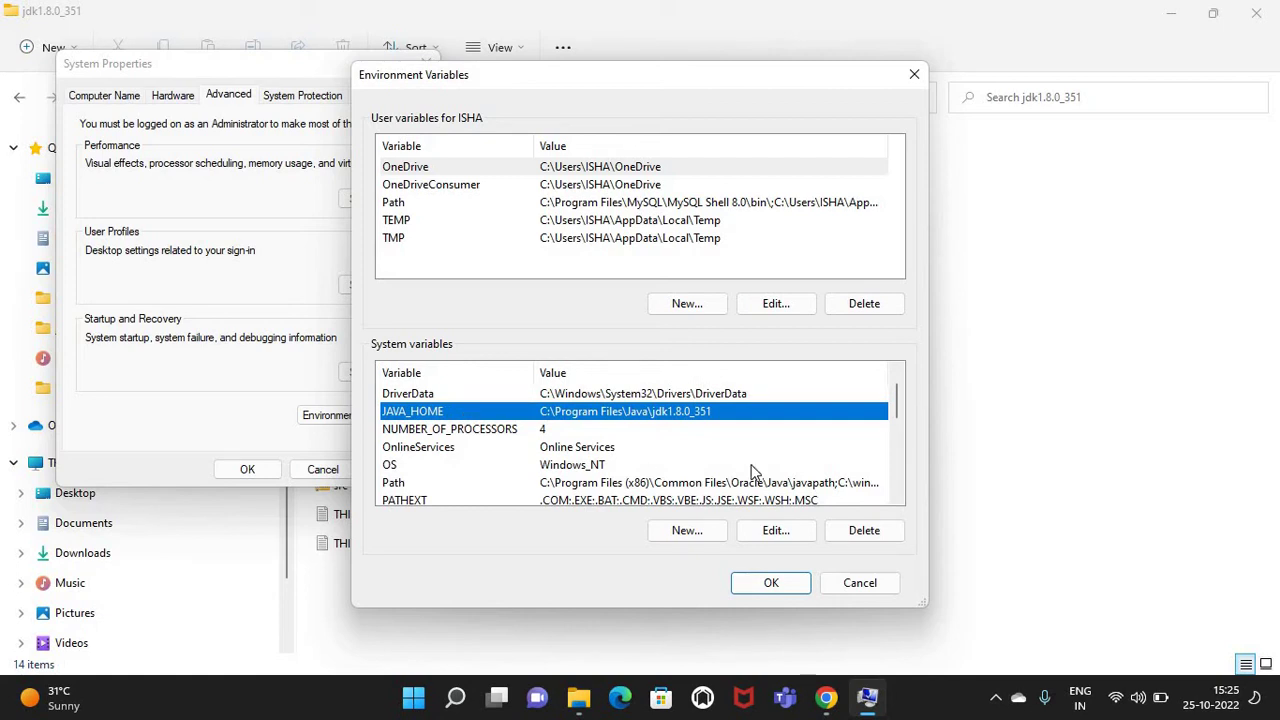
{"action": "left_click", "coordinate": [783, 586]}
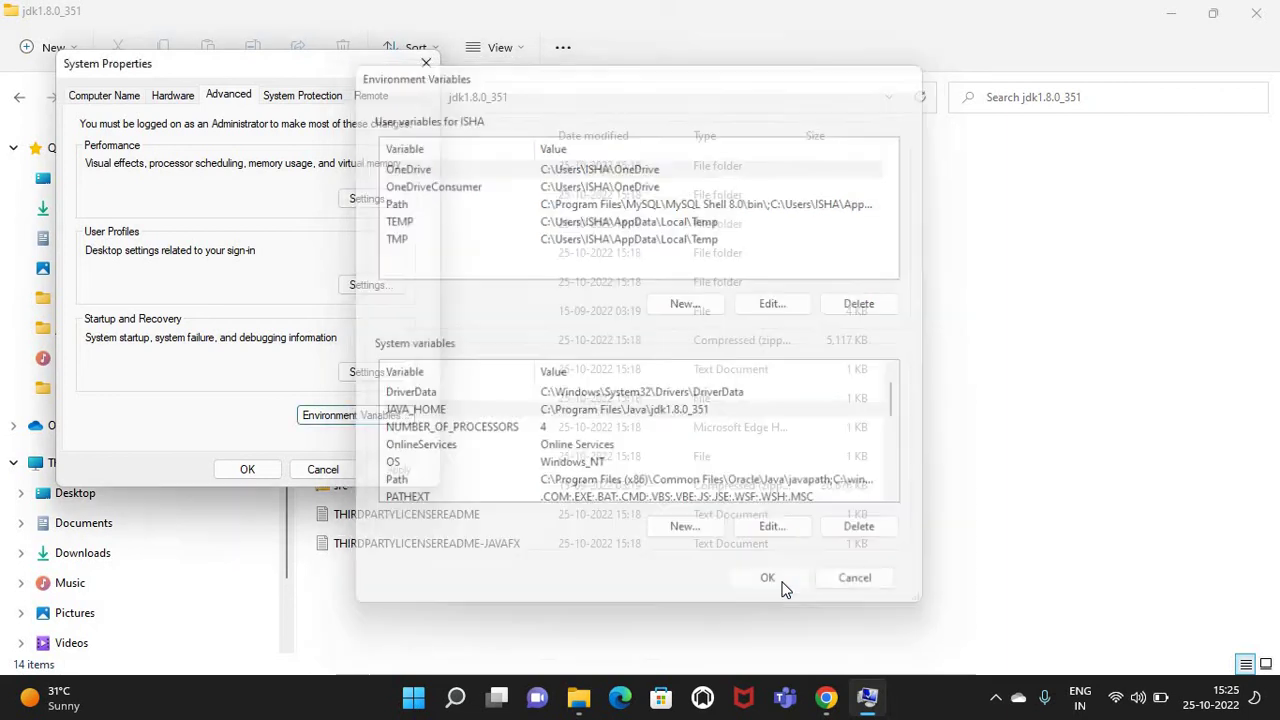
Close System Properties with OK and open the jdk1.8.0_351 bin folder
{"action": "left_click", "coordinate": [248, 470]}
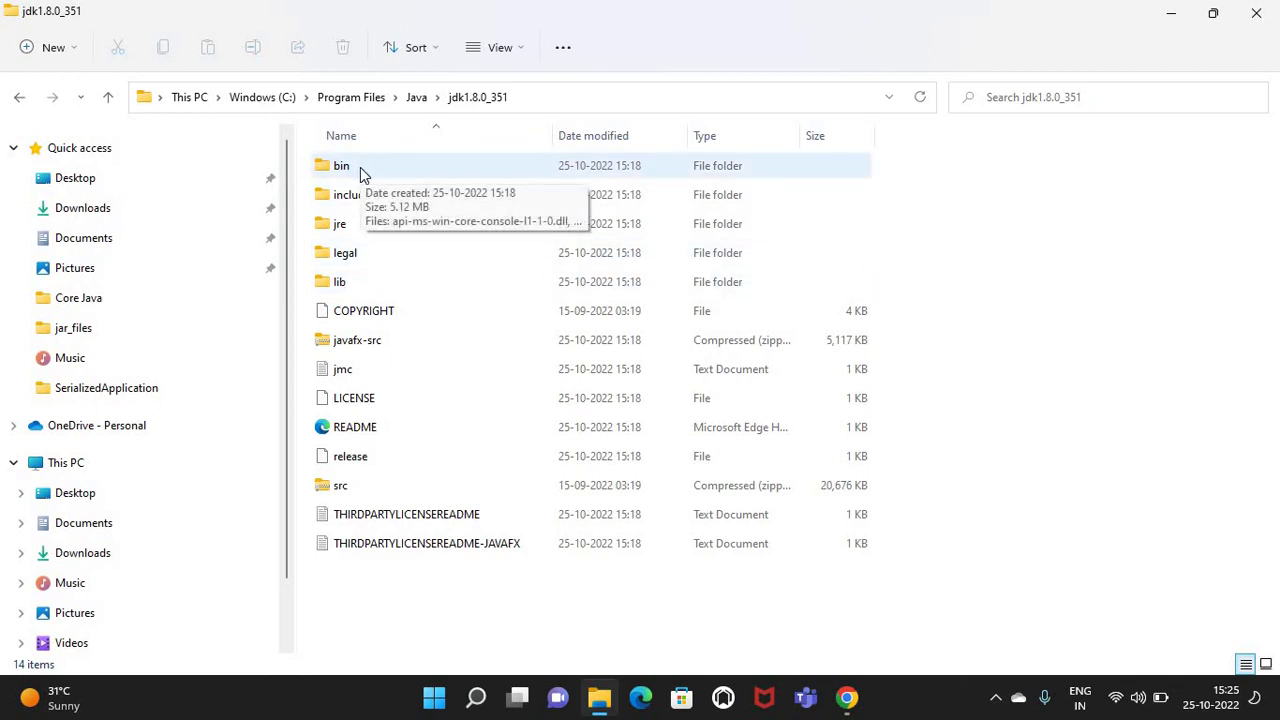
{"action": "double_click", "coordinate": [360, 167]}
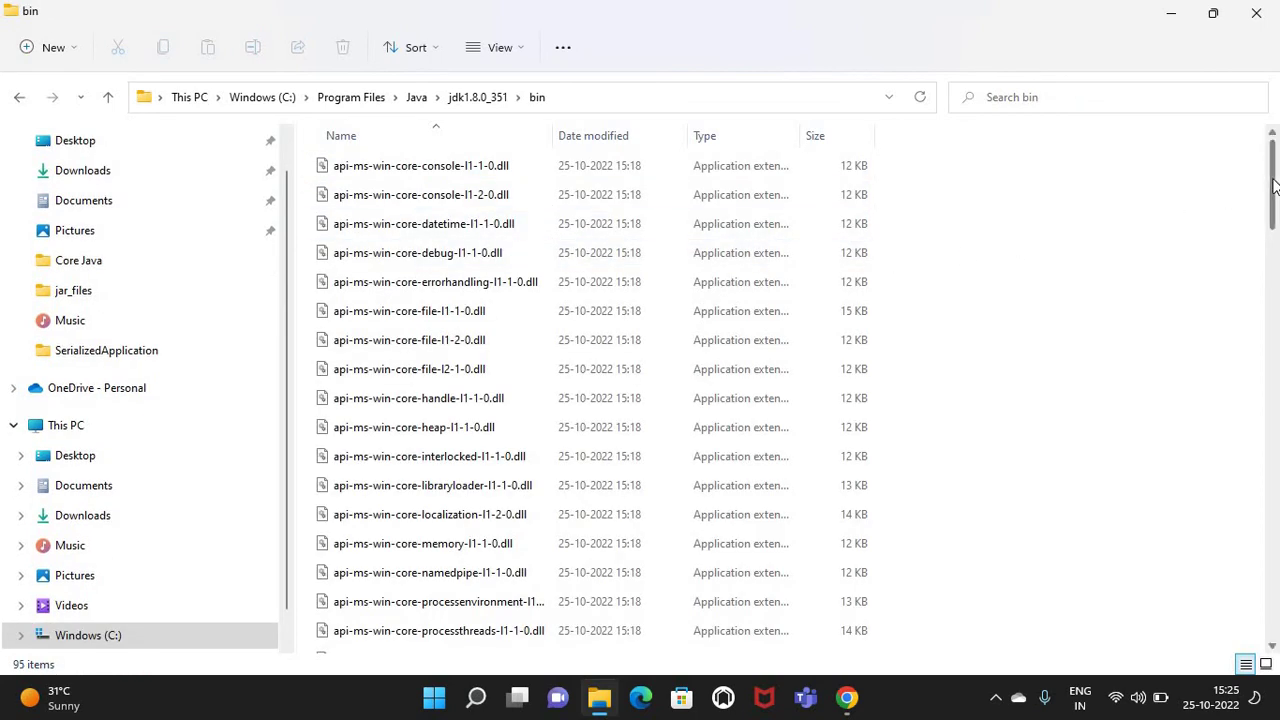
{"action": "left_click_drag", "start_coordinate": [1275, 185], "coordinate": [1276, 222]}
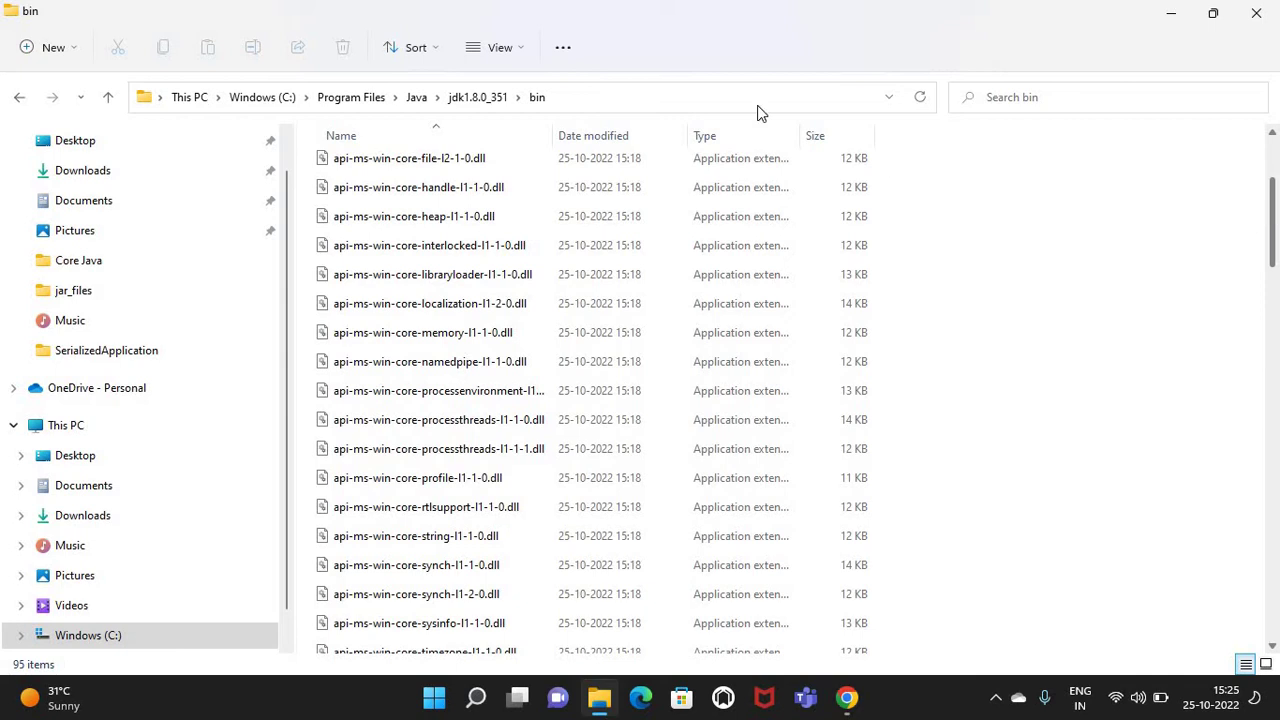
Look inside the lib folder, then return to jdk1.8.0_351 and reopen bin
{"action": "left_click", "coordinate": [478, 101]}
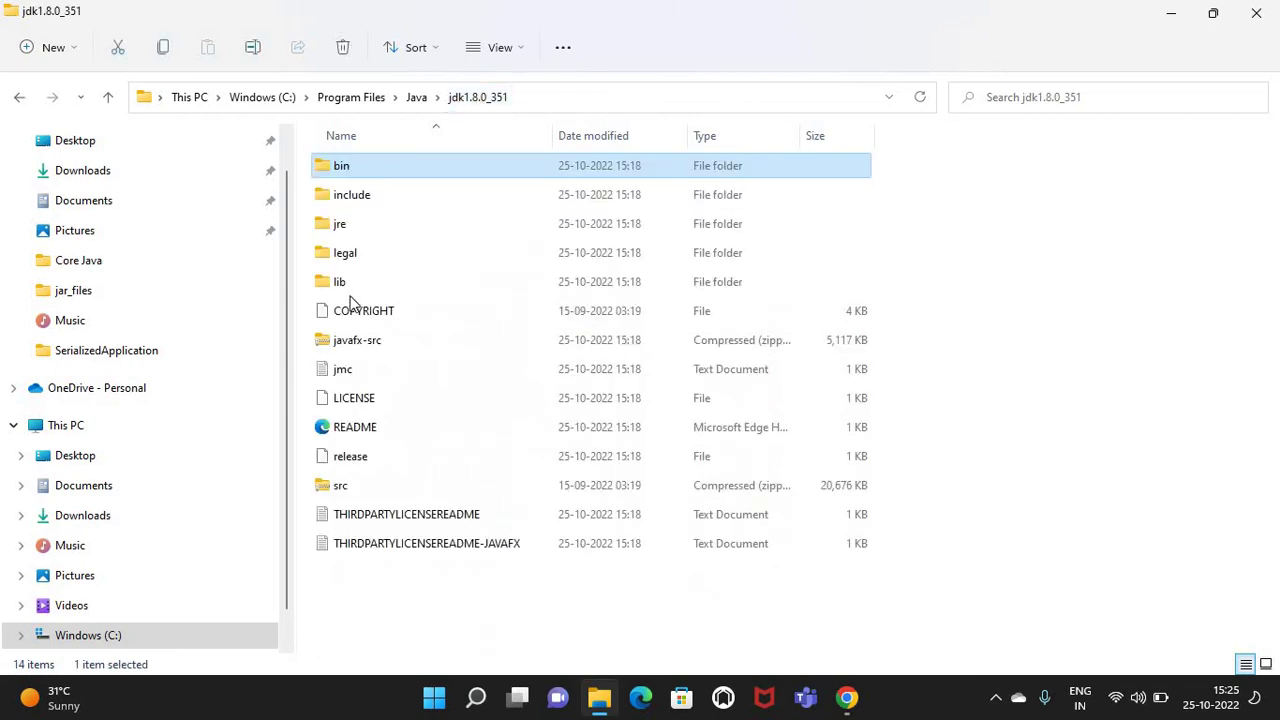
{"action": "left_click", "coordinate": [366, 290]}
{"action": "double_click", "coordinate": [367, 289]}
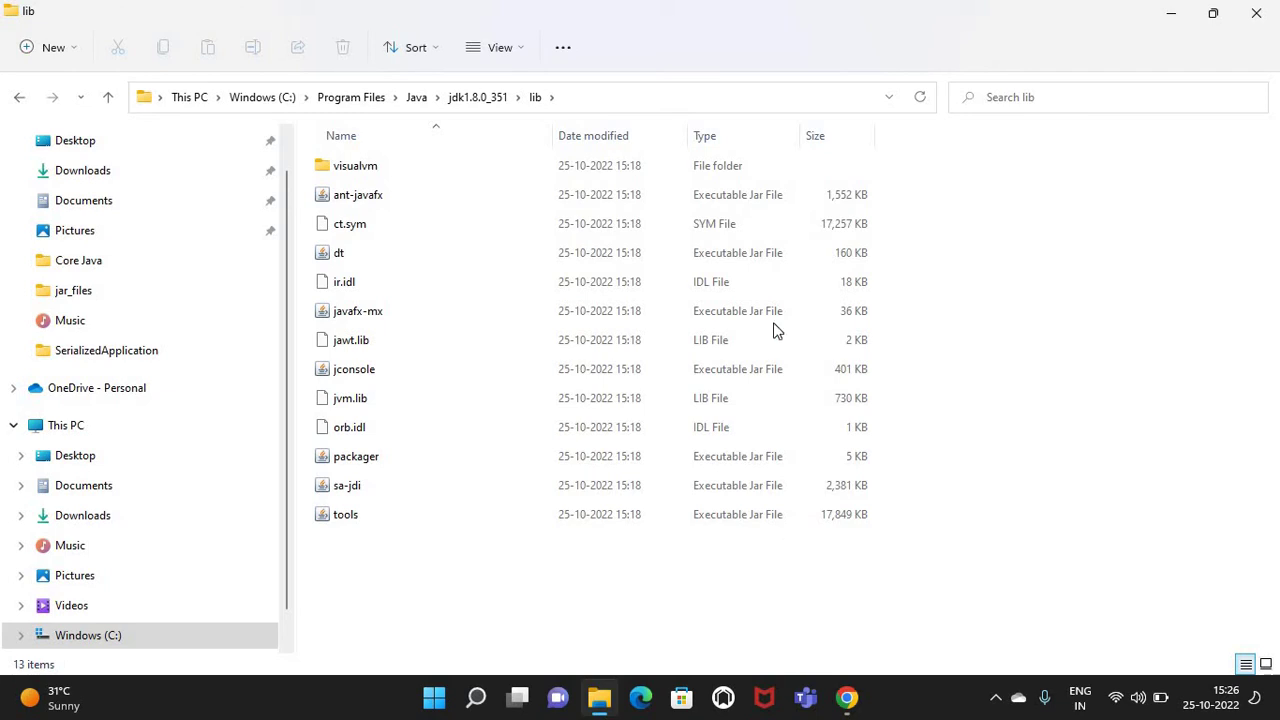
{"action": "left_click", "coordinate": [483, 98]}
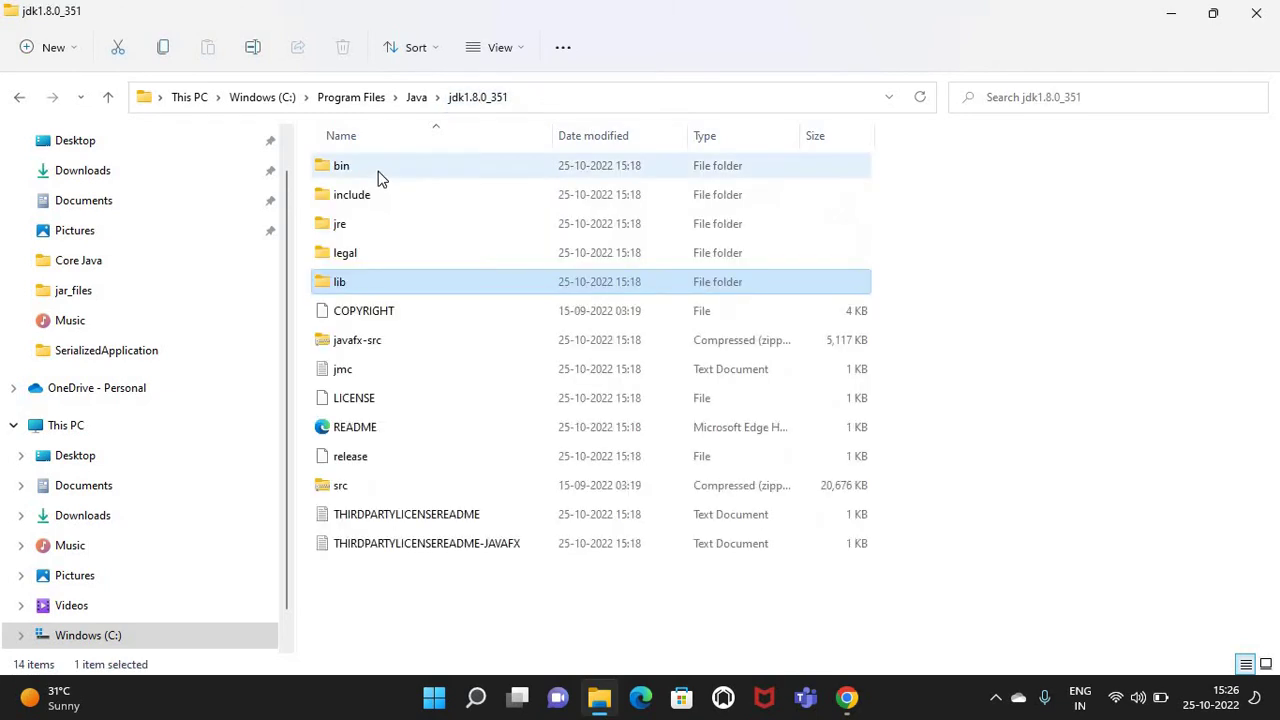
{"action": "left_click", "coordinate": [383, 176]}
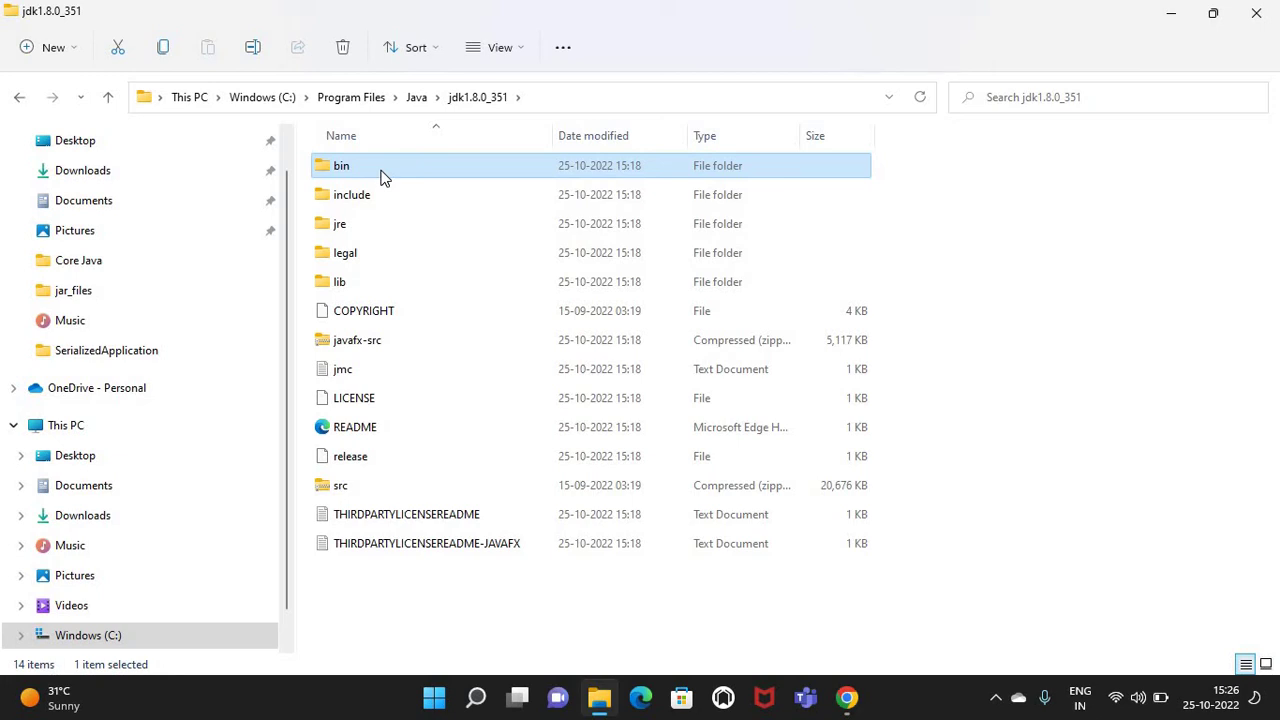
{"action": "double_click", "coordinate": [383, 175]}
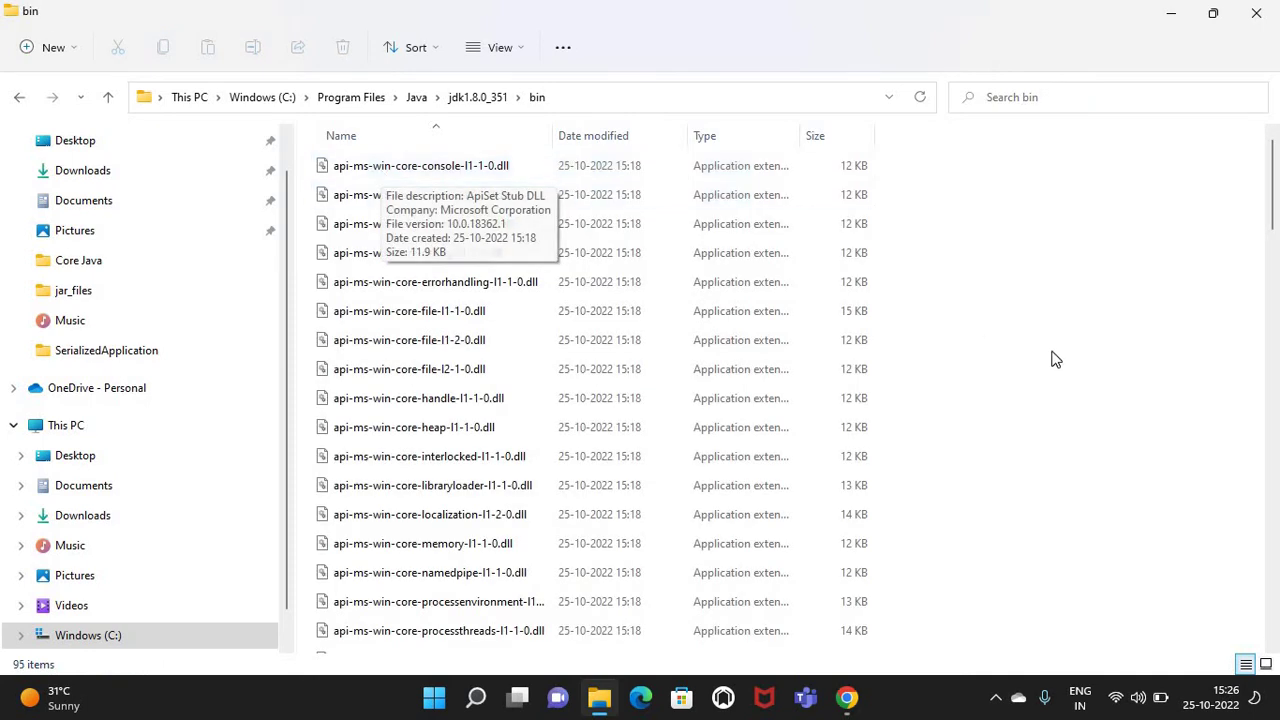
Scroll through the bin folder's 95 items, including java, javac and jar
{"action": "scroll", "coordinate": [1024, 502], "scroll_direction": "down", "scroll_amount": 4}
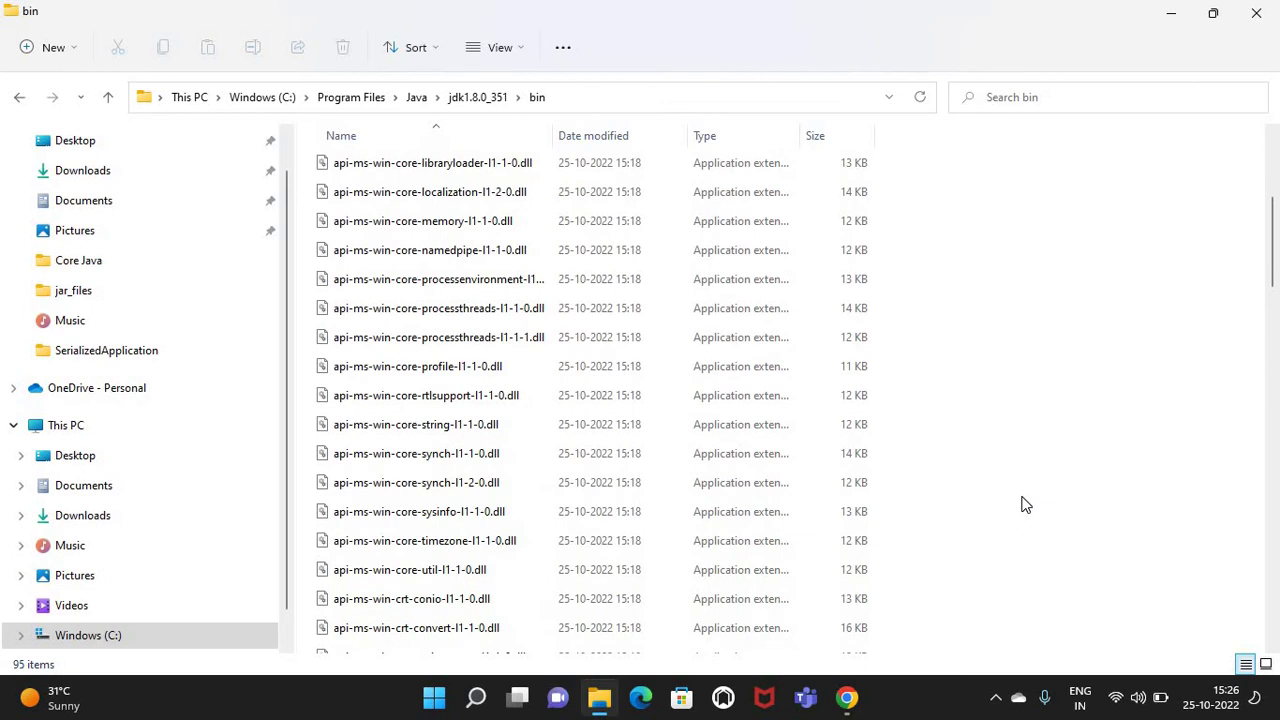
{"action": "scroll", "coordinate": [1024, 504], "scroll_direction": "down", "scroll_amount": 20}
{"action": "scroll", "coordinate": [1024, 504], "scroll_direction": "up", "scroll_amount": 7}
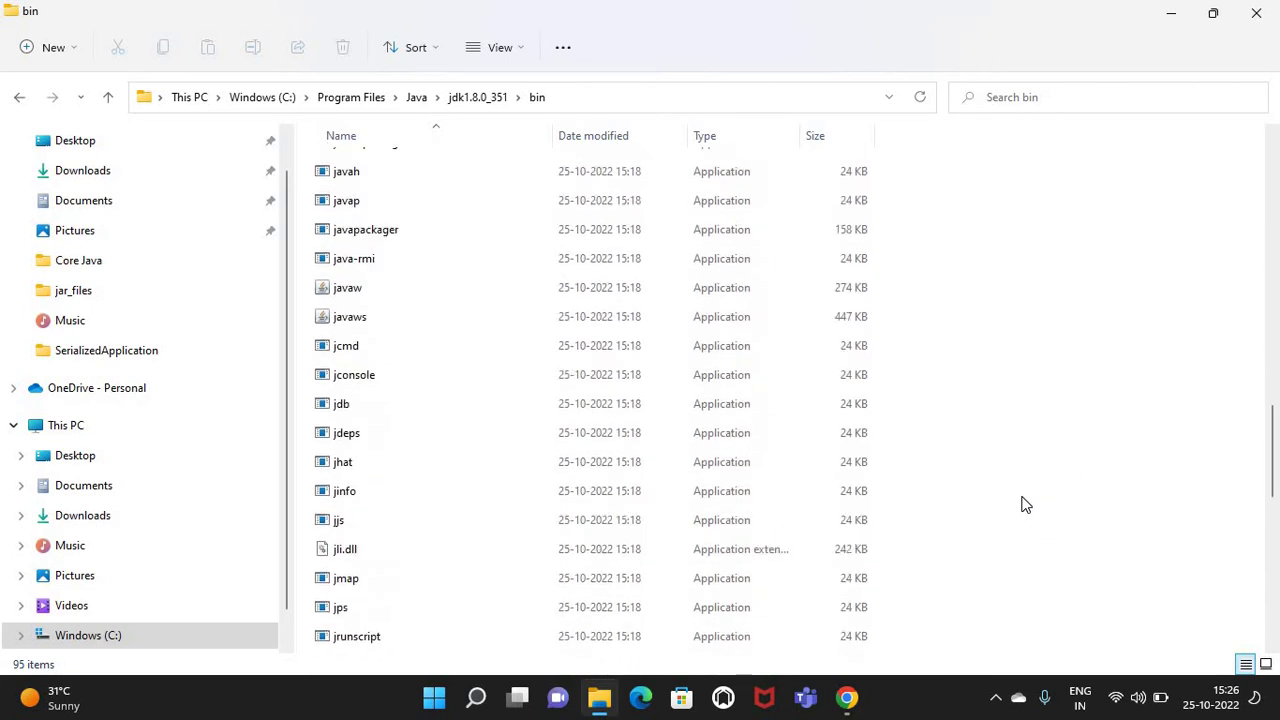
{"action": "scroll", "coordinate": [1067, 462], "scroll_direction": "up", "scroll_amount": 2}
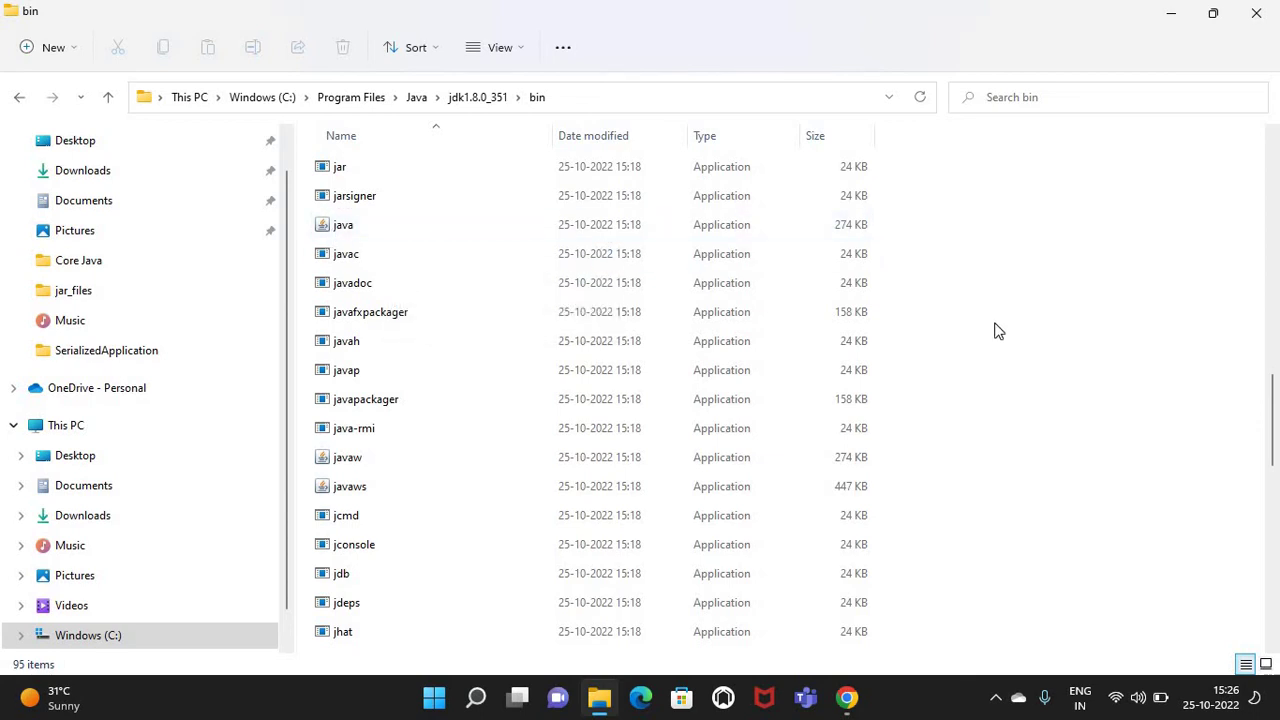
{"action": "scroll", "coordinate": [994, 331], "scroll_direction": "up", "scroll_amount": 15}
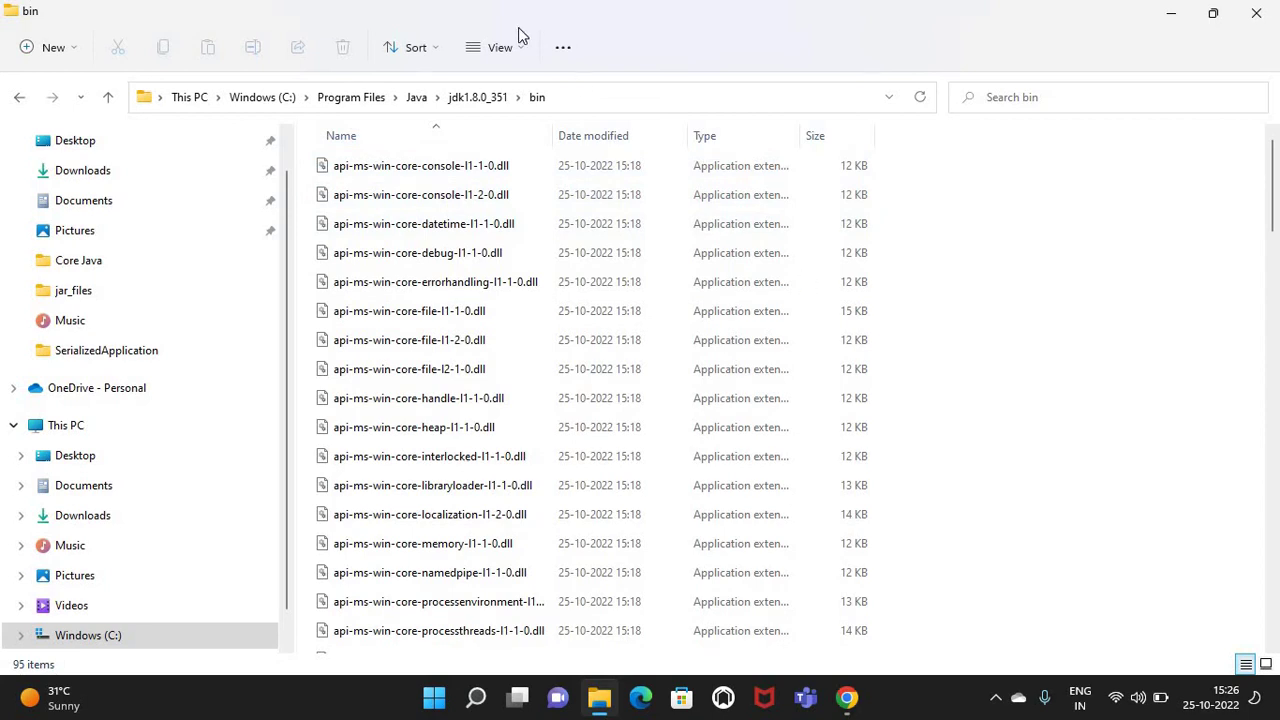
Go back to jdk1.8.0_351 and select the lib folder
{"action": "left_click", "coordinate": [480, 96]}
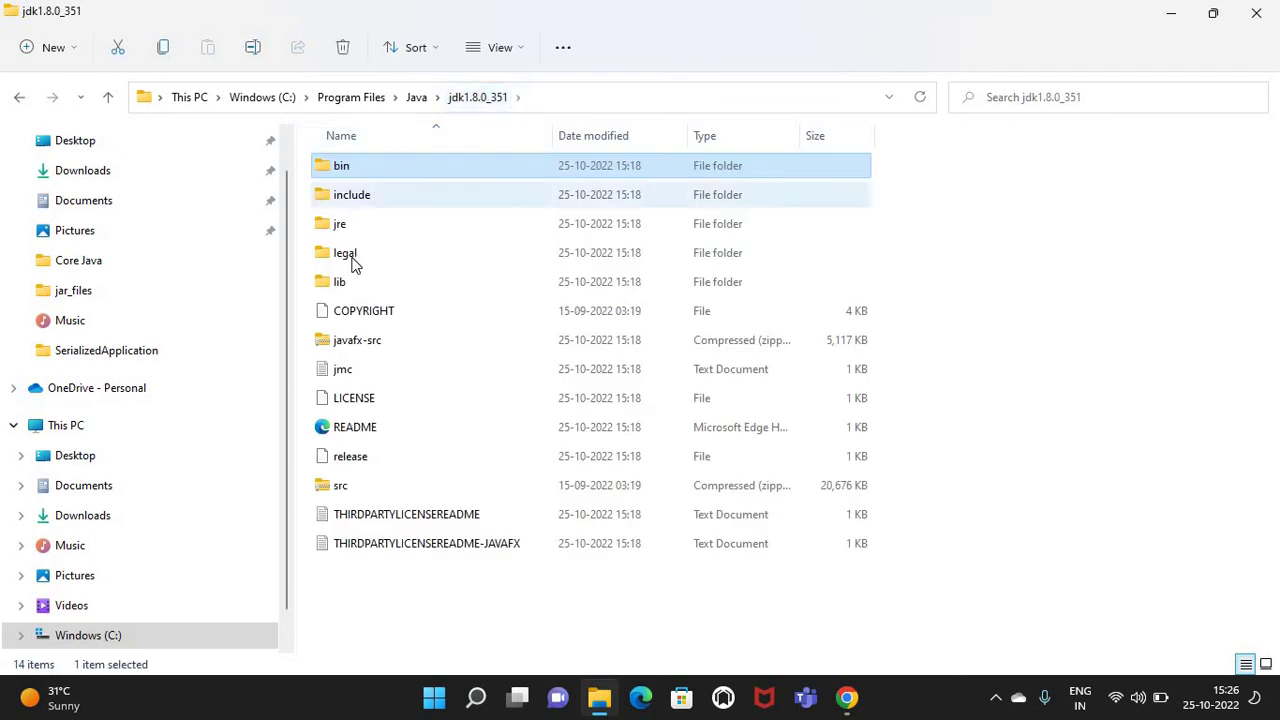
{"action": "left_click", "coordinate": [343, 281]}
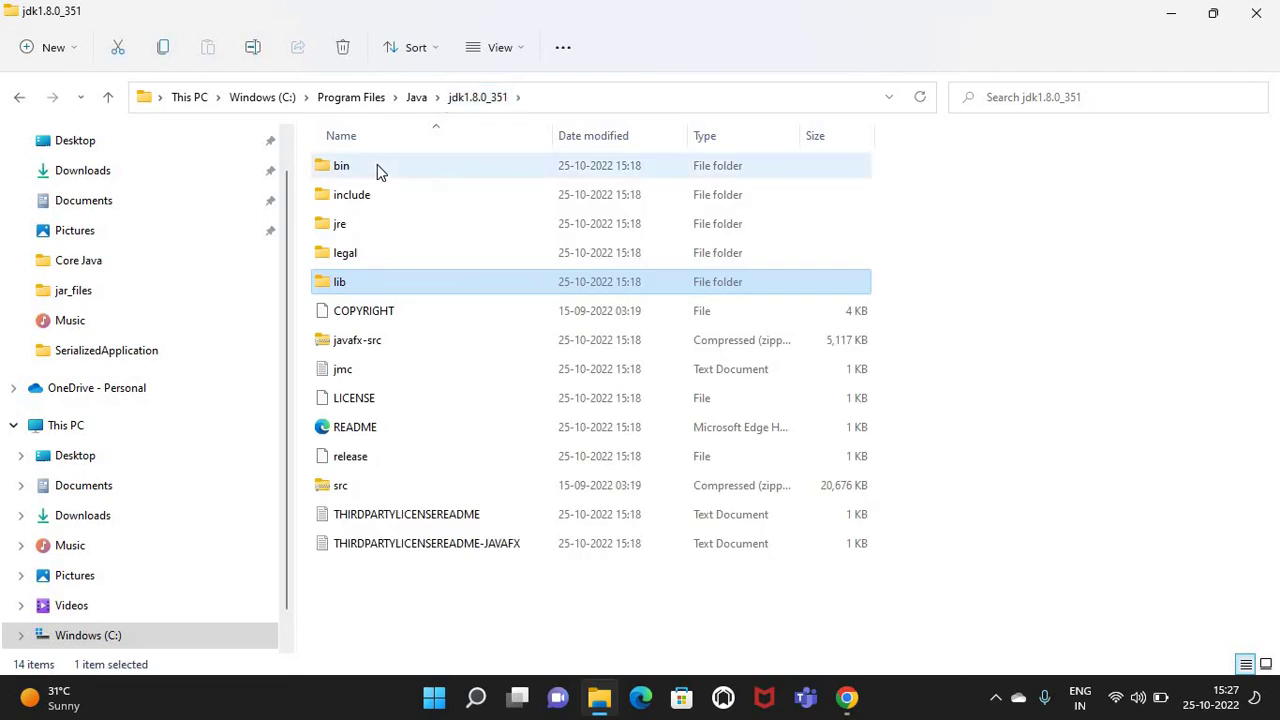
Reopen bin and scroll down to the java, javac, javaw and jar executables
{"action": "double_click", "coordinate": [377, 165]}
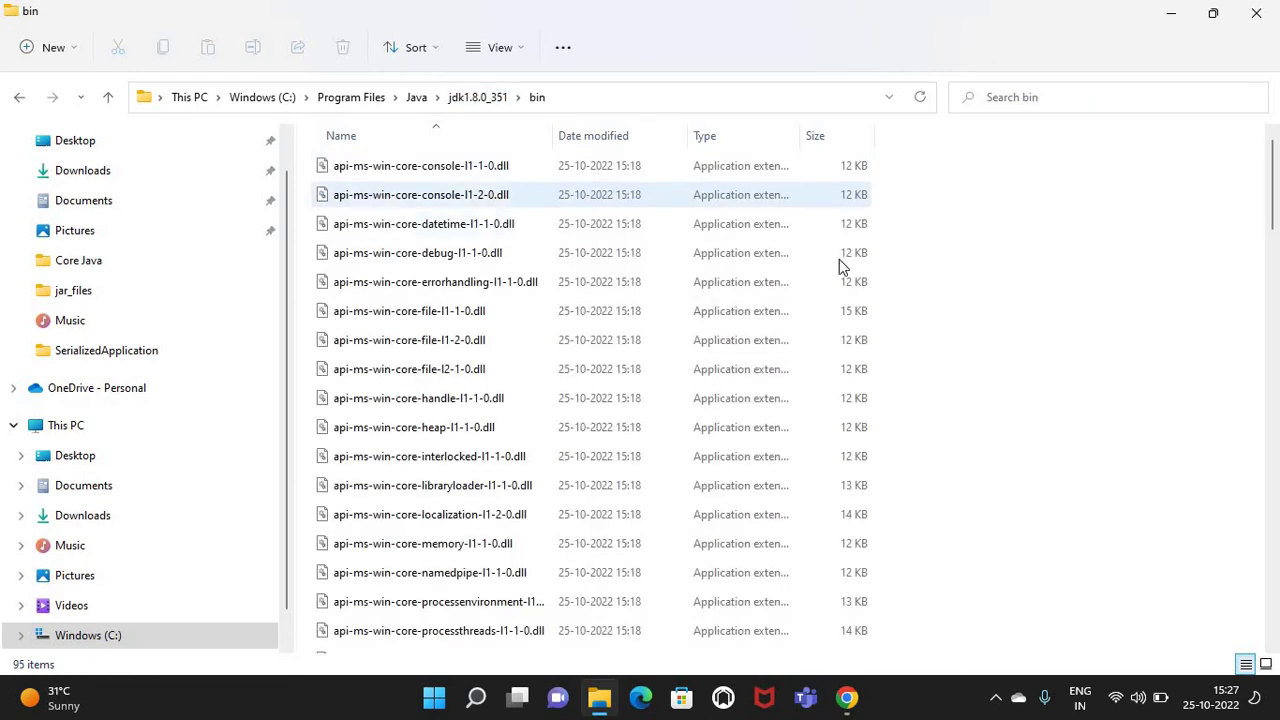
{"action": "scroll", "coordinate": [989, 305], "scroll_direction": "down", "scroll_amount": 10}
{"action": "scroll", "coordinate": [989, 305], "scroll_direction": "down", "scroll_amount": 5}
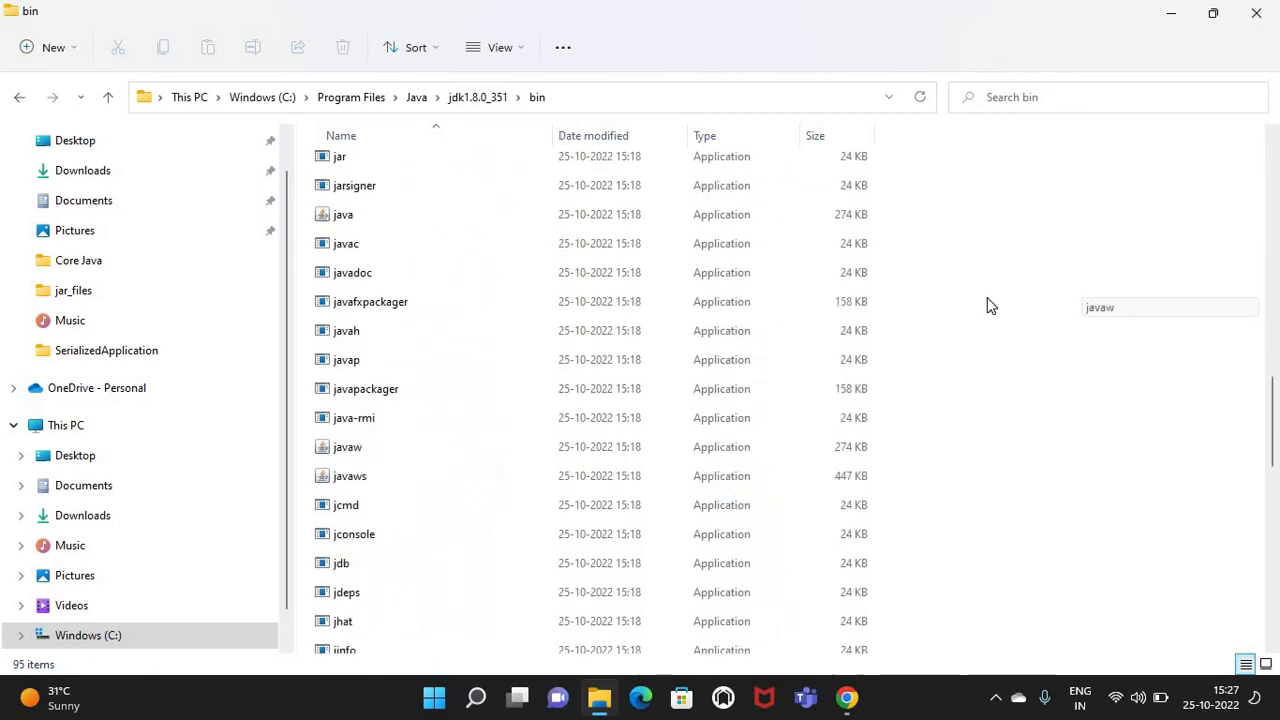
{"action": "right_click", "coordinate": [610, 311]}
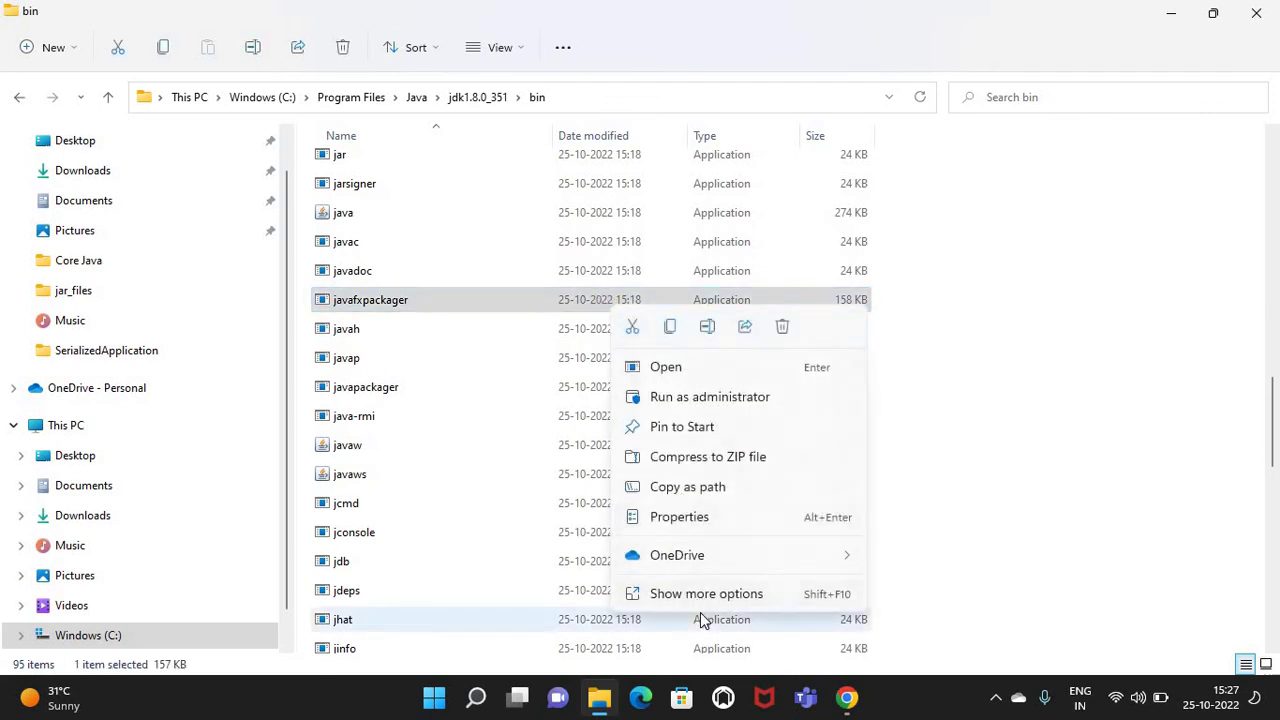
{"action": "left_click", "coordinate": [696, 524]}
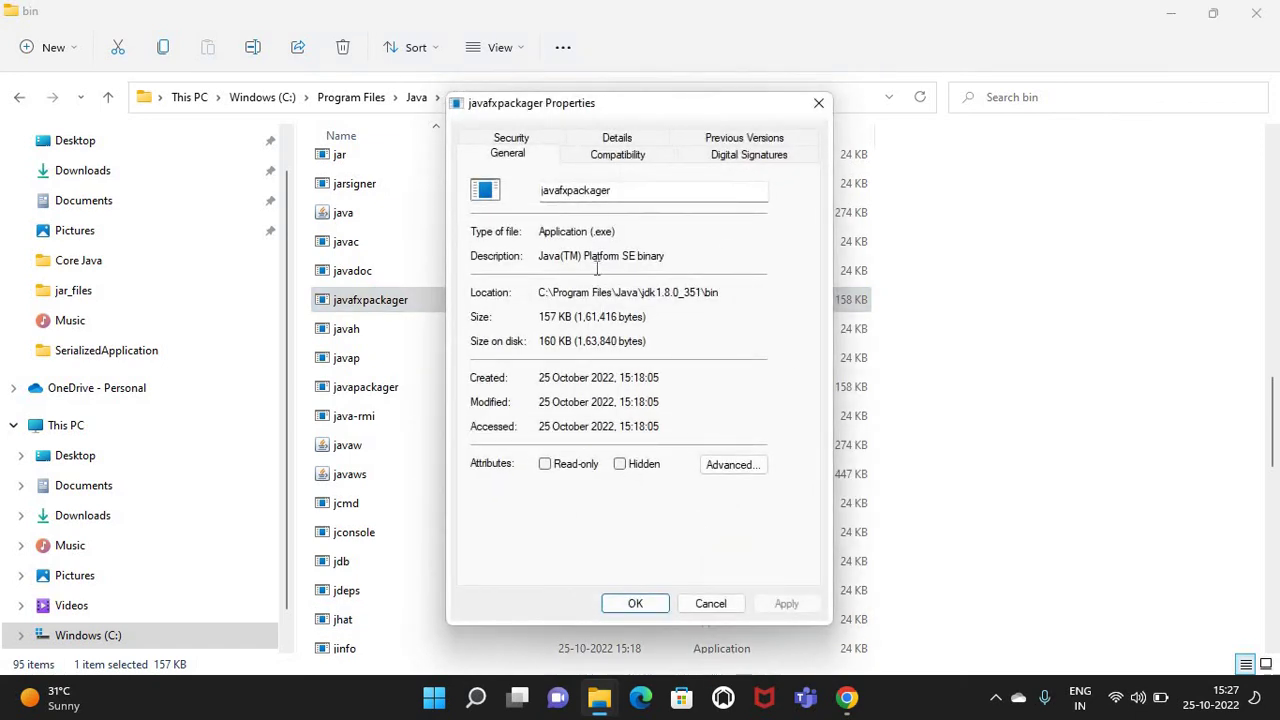
{"action": "left_click_drag", "start_coordinate": [597, 232], "coordinate": [615, 233]}
{"action": "left_click", "coordinate": [818, 106]}
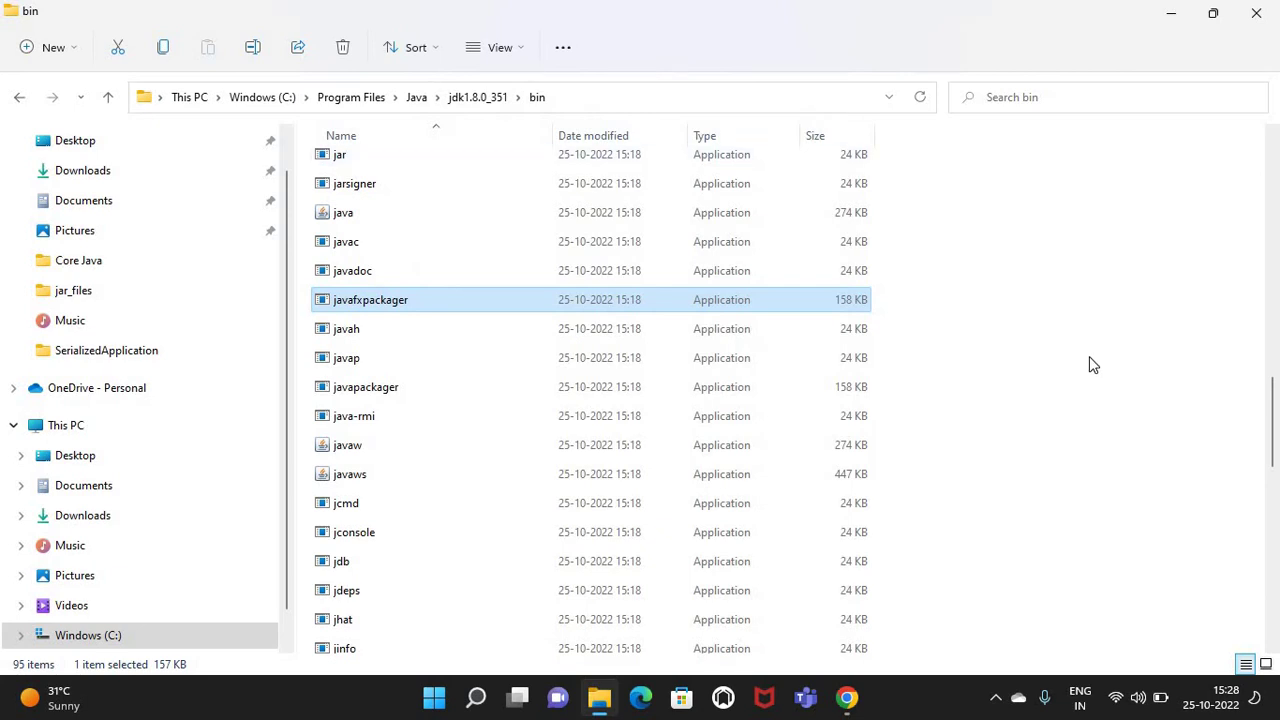
Show and select the full path C:\Program Files\Java\jdk1.8.0_351\bin in the address bar
{"action": "left_click", "coordinate": [629, 102]}
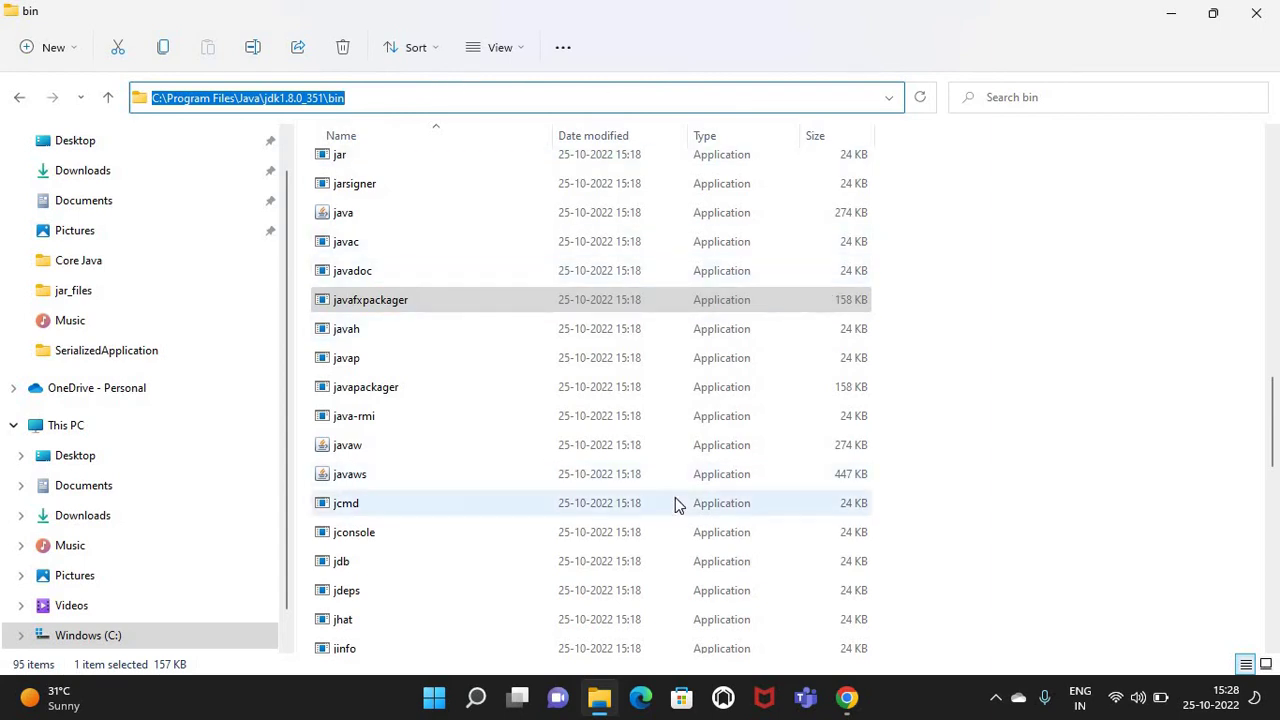
{"action": "left_click", "coordinate": [354, 96]}
{"action": "key", "text": "ctrl+shift+Left"}
{"action": "key", "text": "ctrl+shift+Left"}
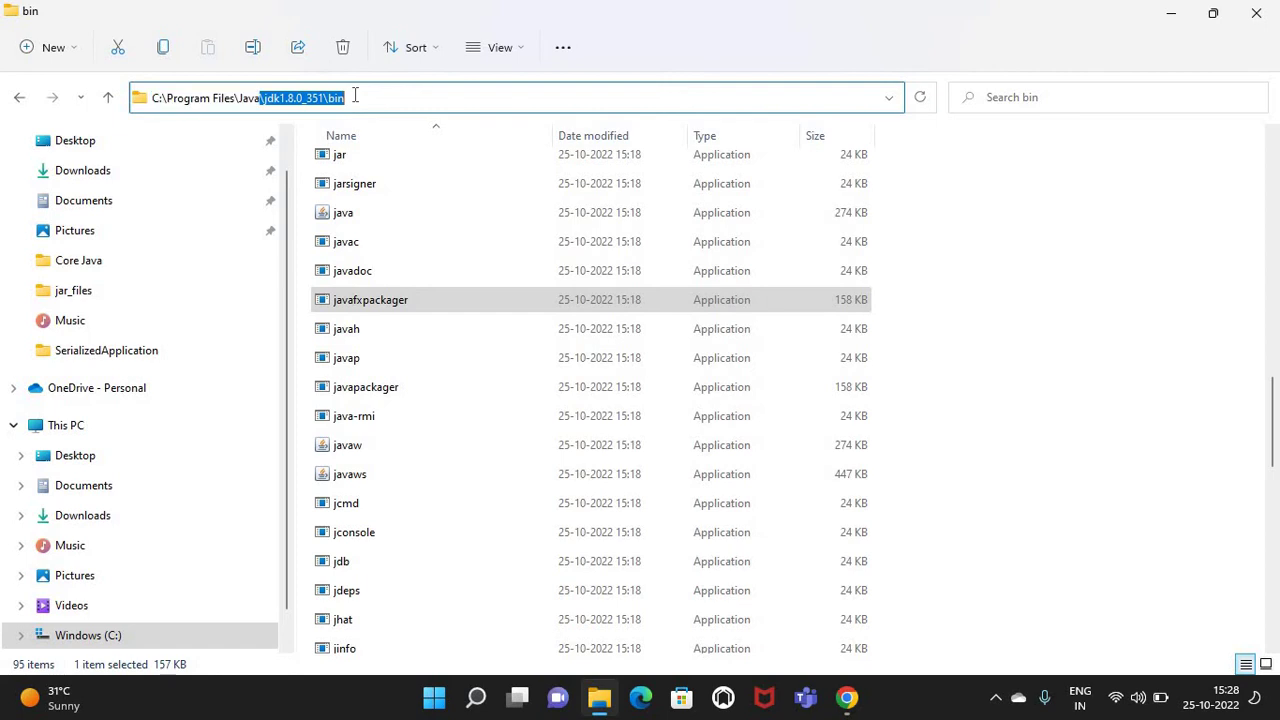
{"action": "left_click", "coordinate": [354, 96]}
{"action": "key", "text": "ctrl+shift+Left"}
{"action": "key", "text": "ctrl+shift+Left"}
{"action": "left_click", "coordinate": [354, 96]}
{"action": "left_click_drag", "start_coordinate": [354, 96], "coordinate": [141, 93]}
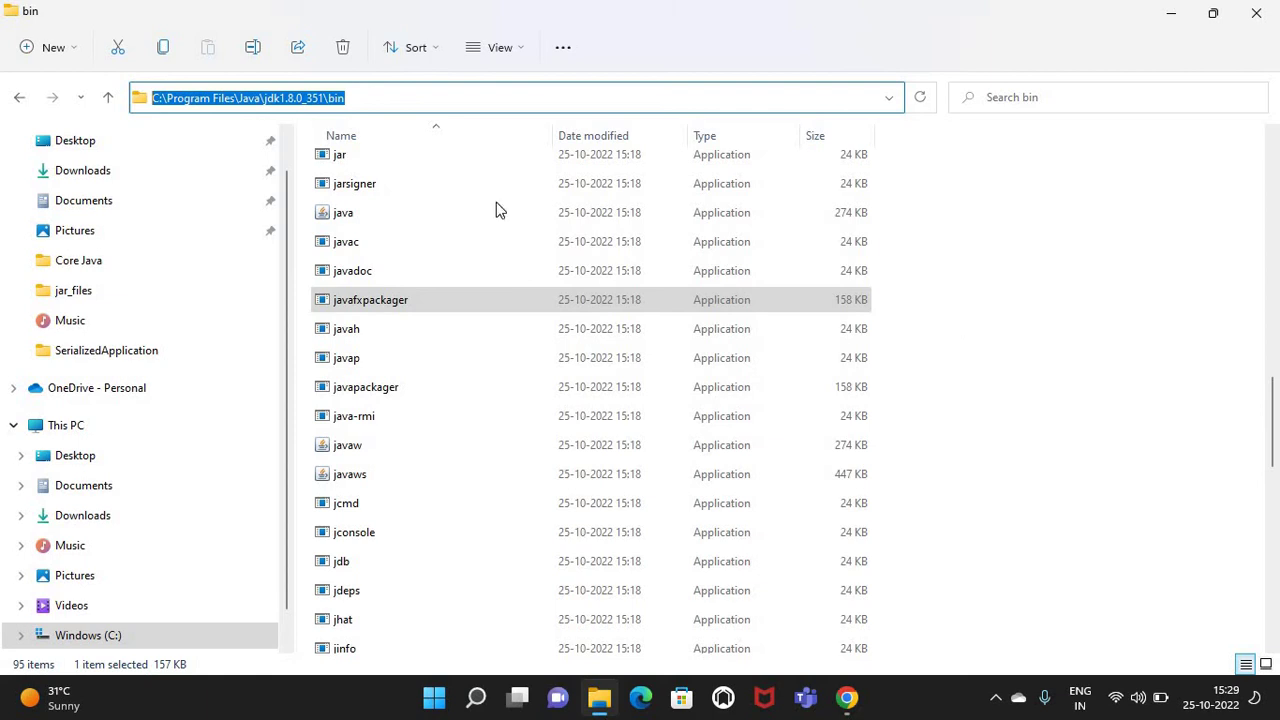
{"action": "left_click", "coordinate": [287, 98]}
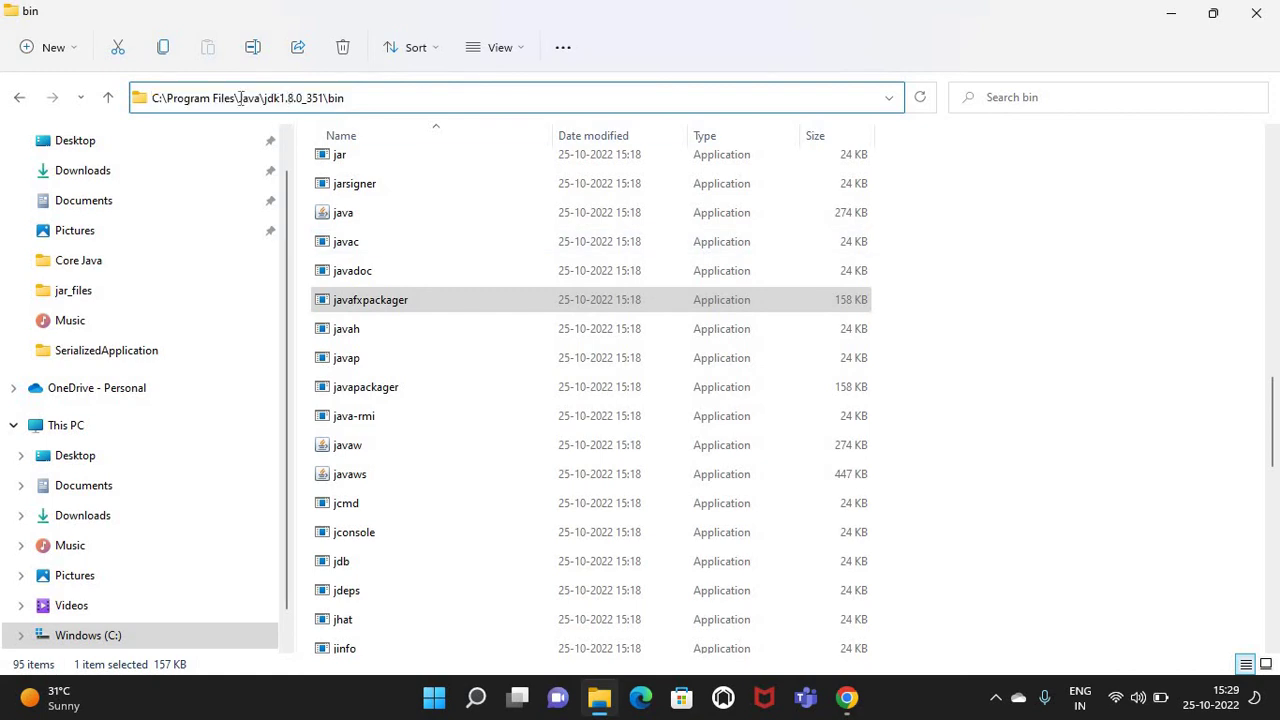
{"action": "left_click", "coordinate": [17, 100]}
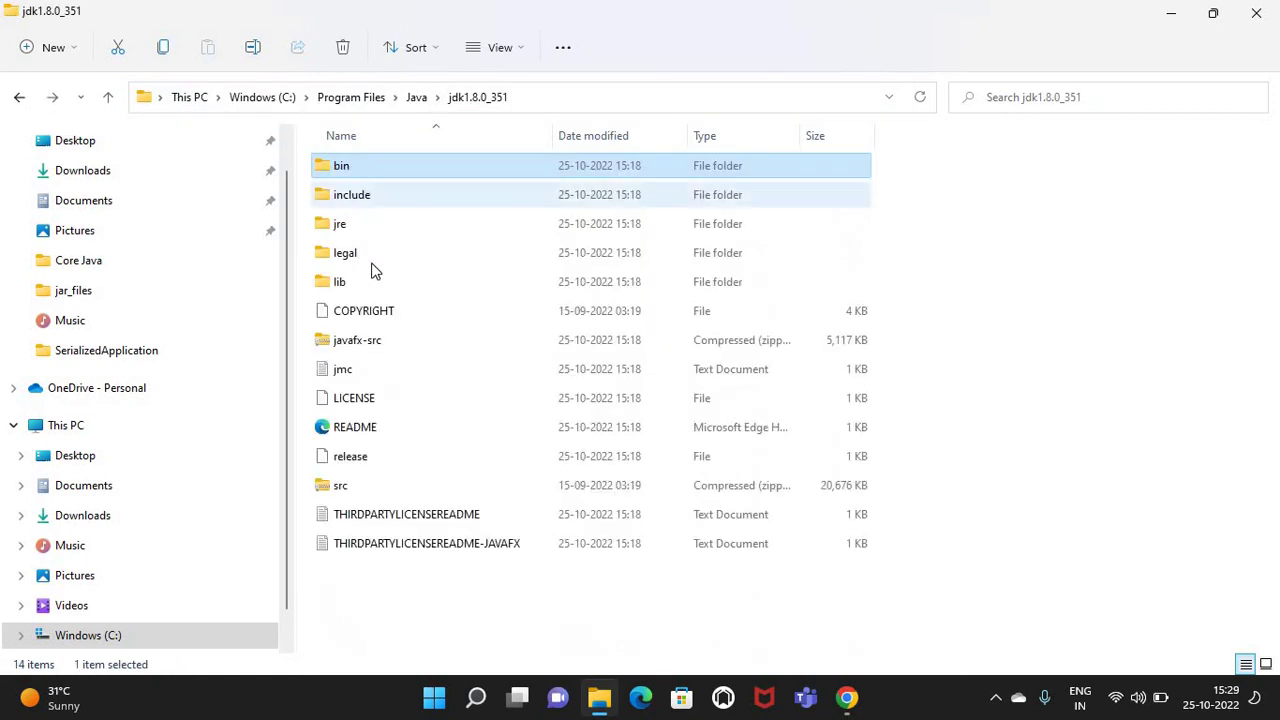
{"action": "left_click", "coordinate": [370, 282]}
{"action": "double_click", "coordinate": [848, 285]}
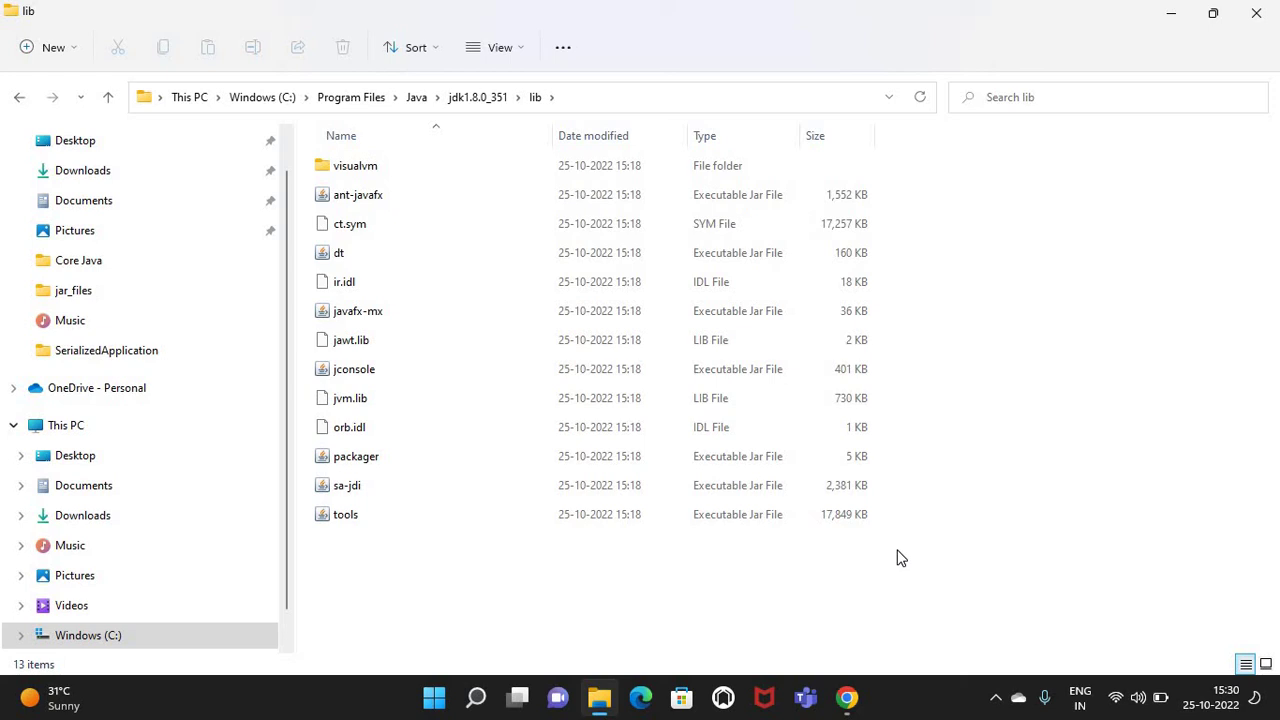
{"action": "left_click", "coordinate": [481, 100]}
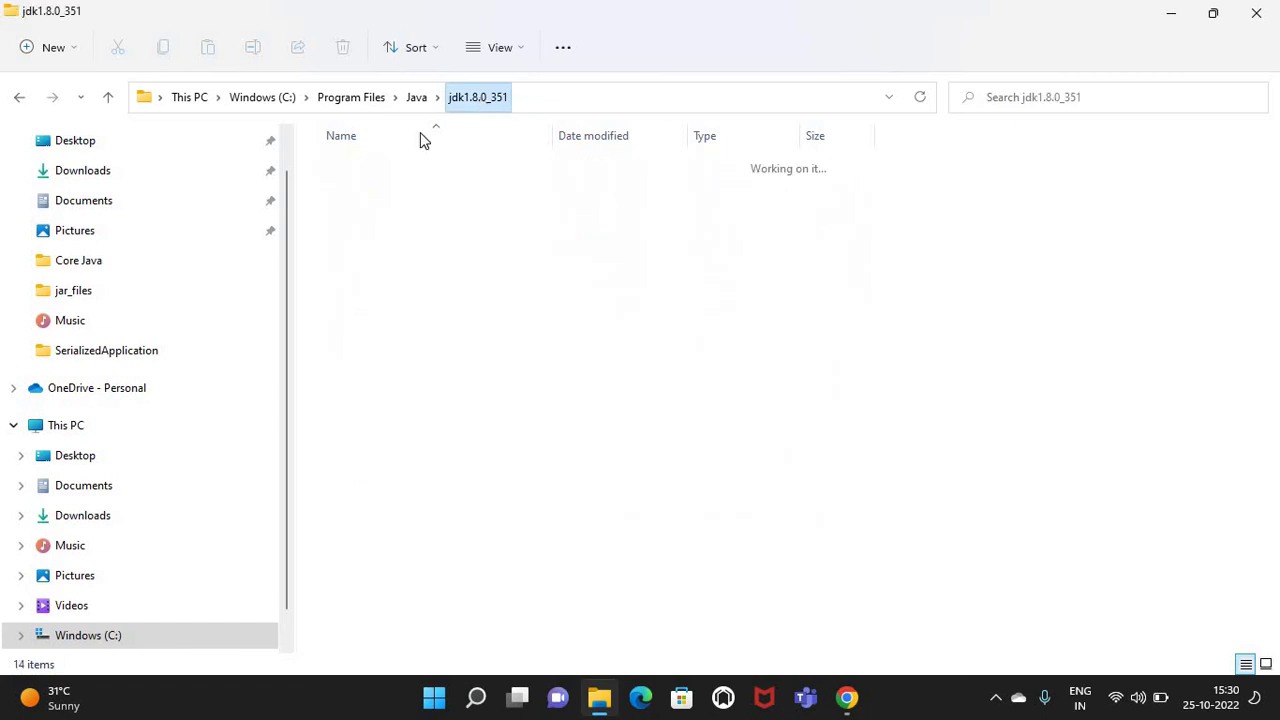
{"action": "left_click", "coordinate": [390, 167]}
{"action": "key", "text": "Return"}
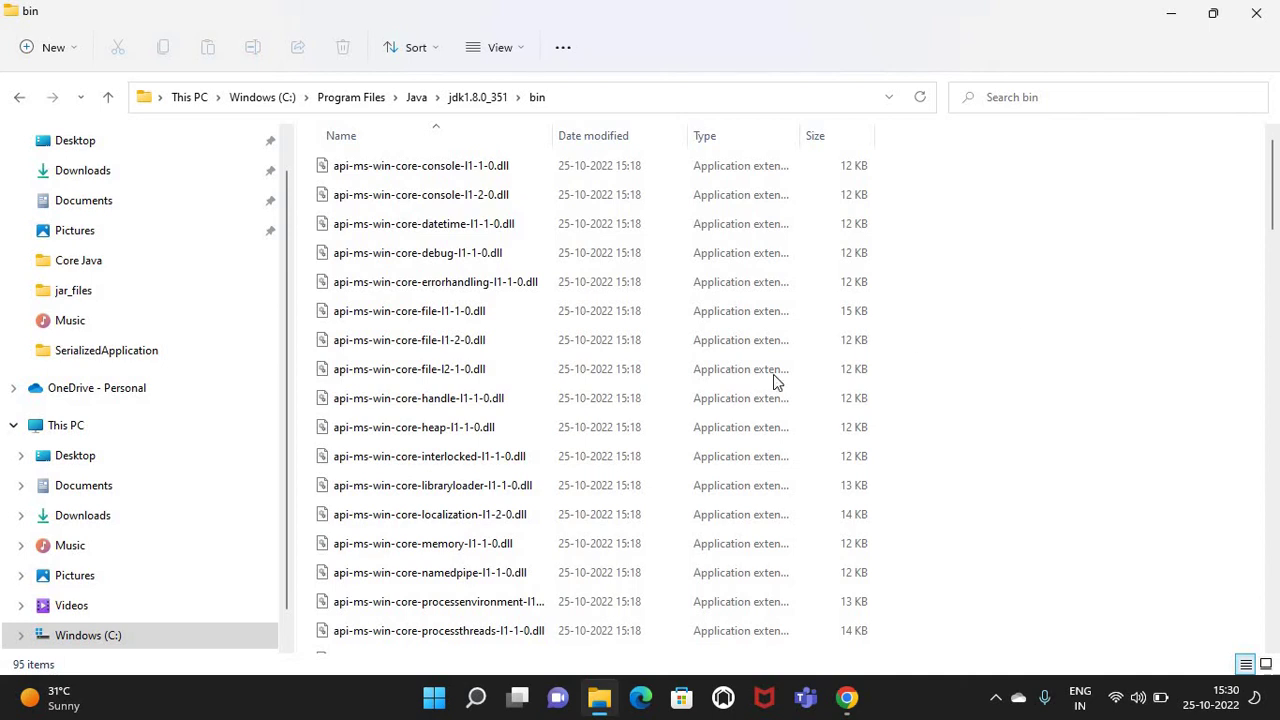
Search 'SYSTEM EN' to reopen System Properties and go to Environment Variables
{"action": "left_click", "coordinate": [477, 698]}
{"action": "type", "text": "SYS"}
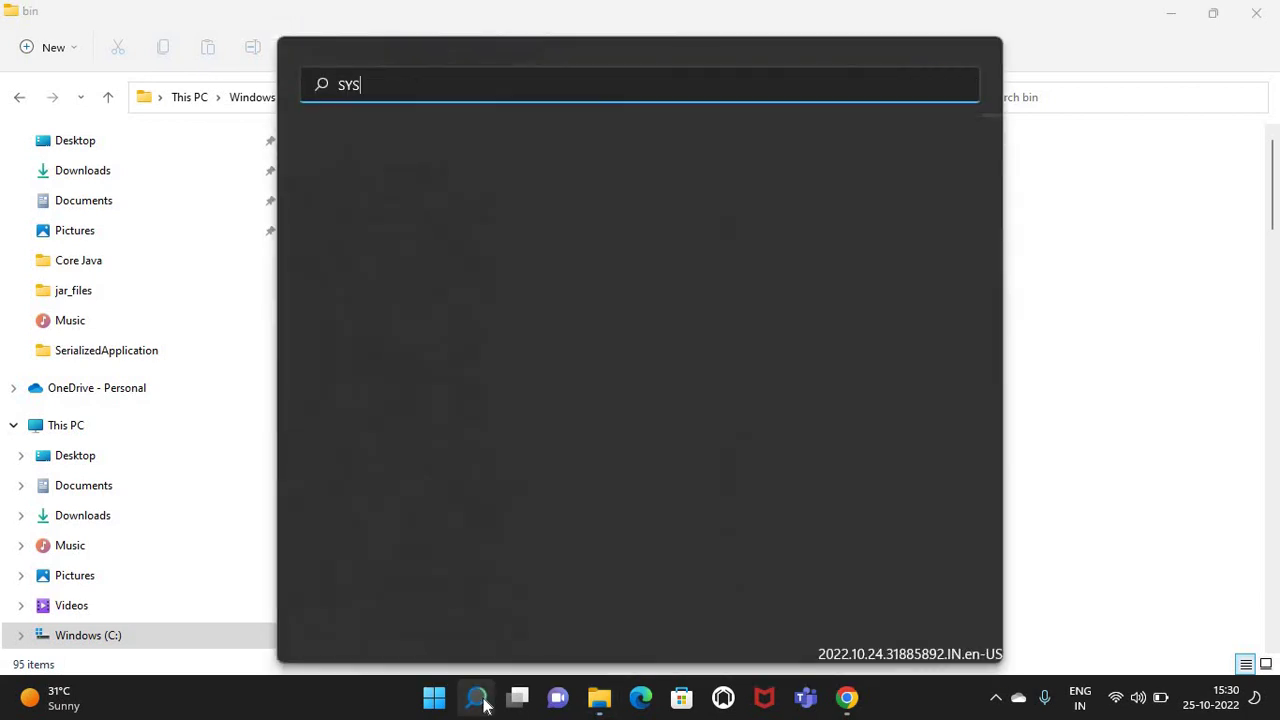
{"action": "type", "text": "TEM"}
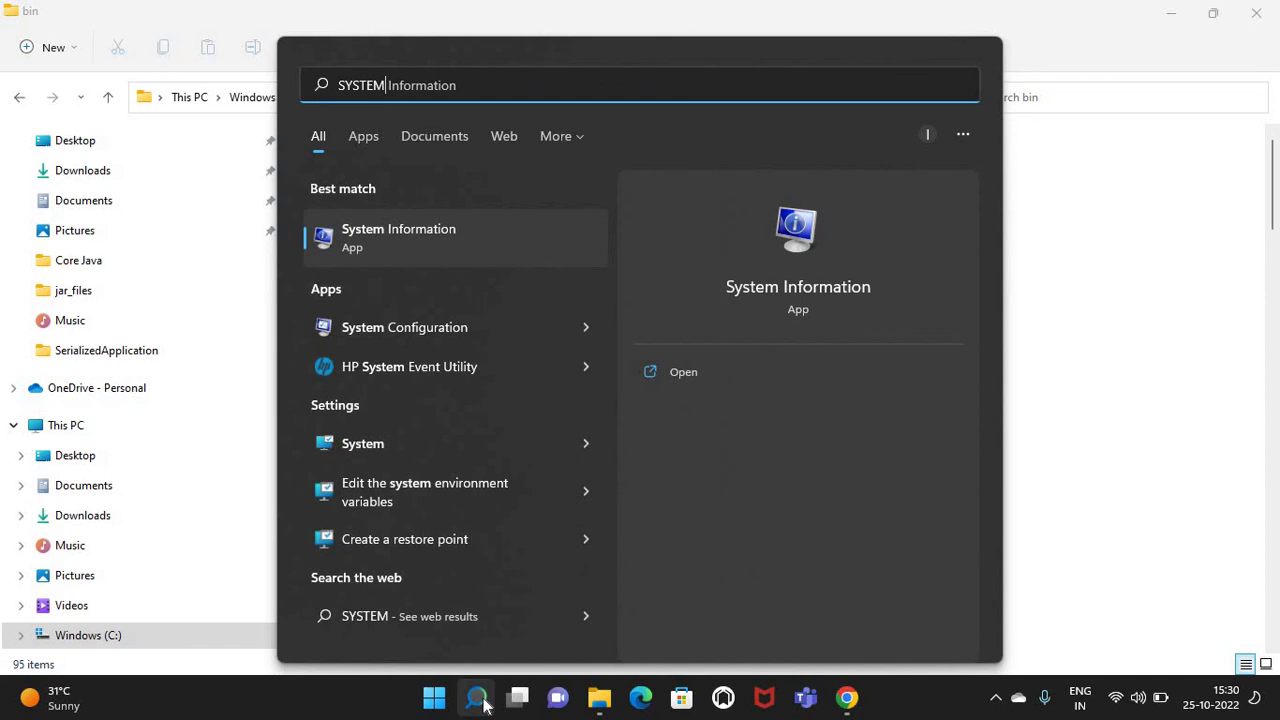
{"action": "type", "text": " EN"}
{"action": "left_click", "coordinate": [483, 705]}
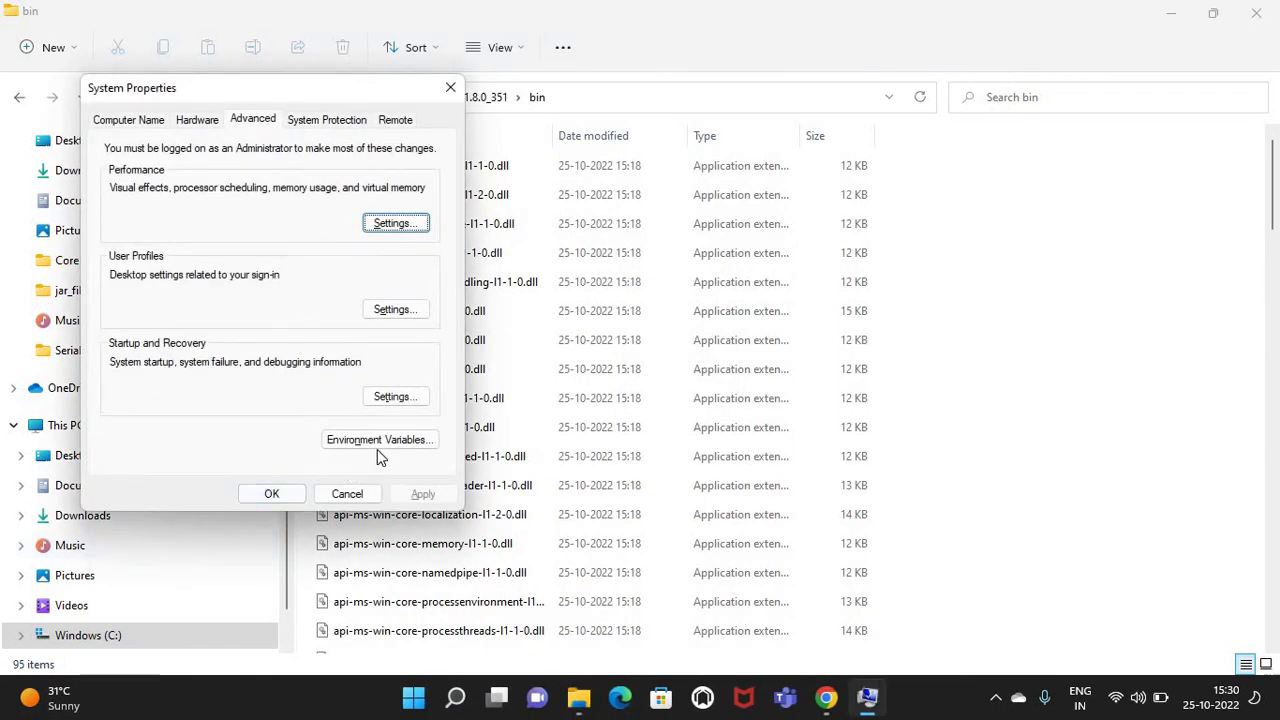
{"action": "left_click", "coordinate": [378, 442]}
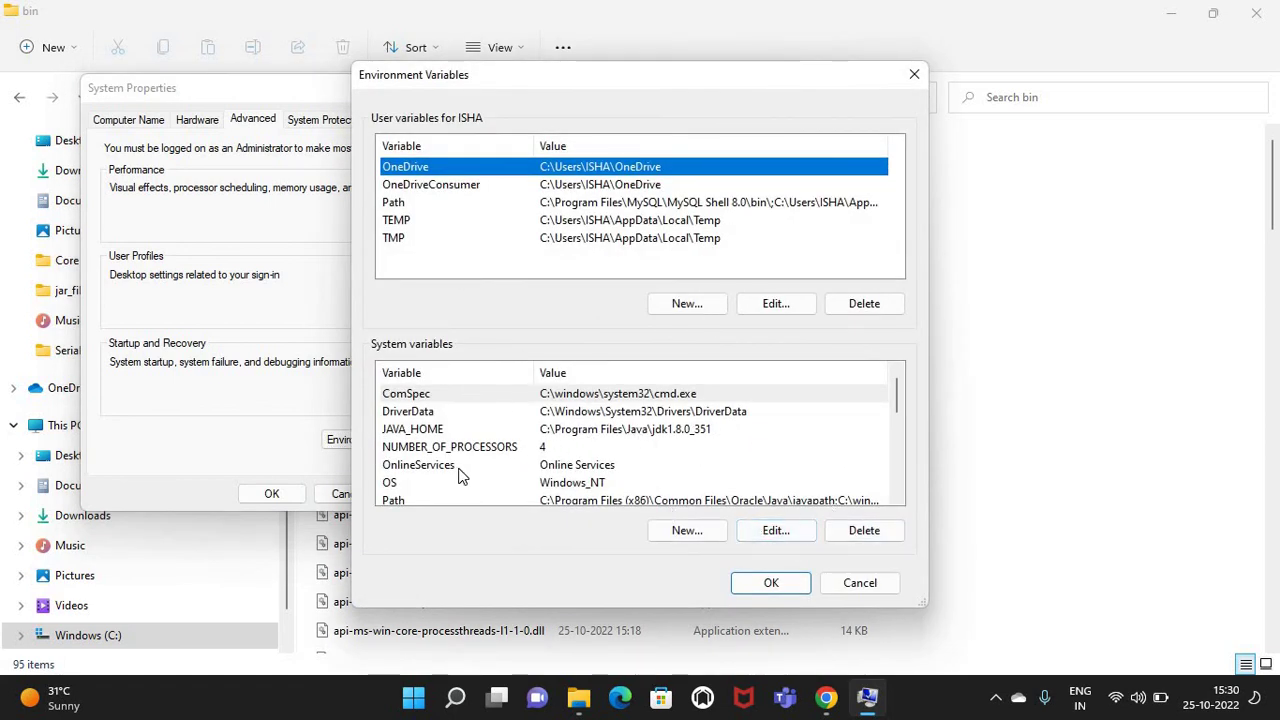
Select the system Path variable and open its six-entry list for editing
{"action": "scroll", "coordinate": [457, 470], "scroll_direction": "down", "scroll_amount": 1}
{"action": "left_click", "coordinate": [409, 449]}
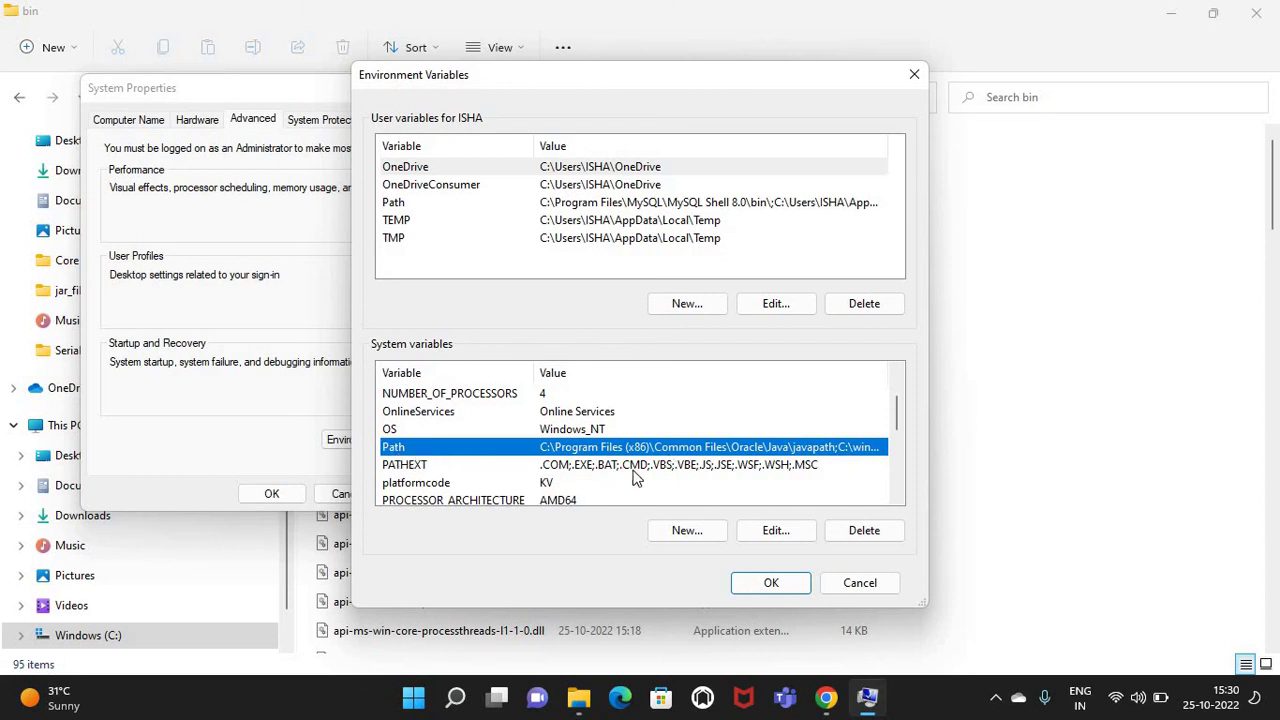
{"action": "left_click", "coordinate": [769, 529]}
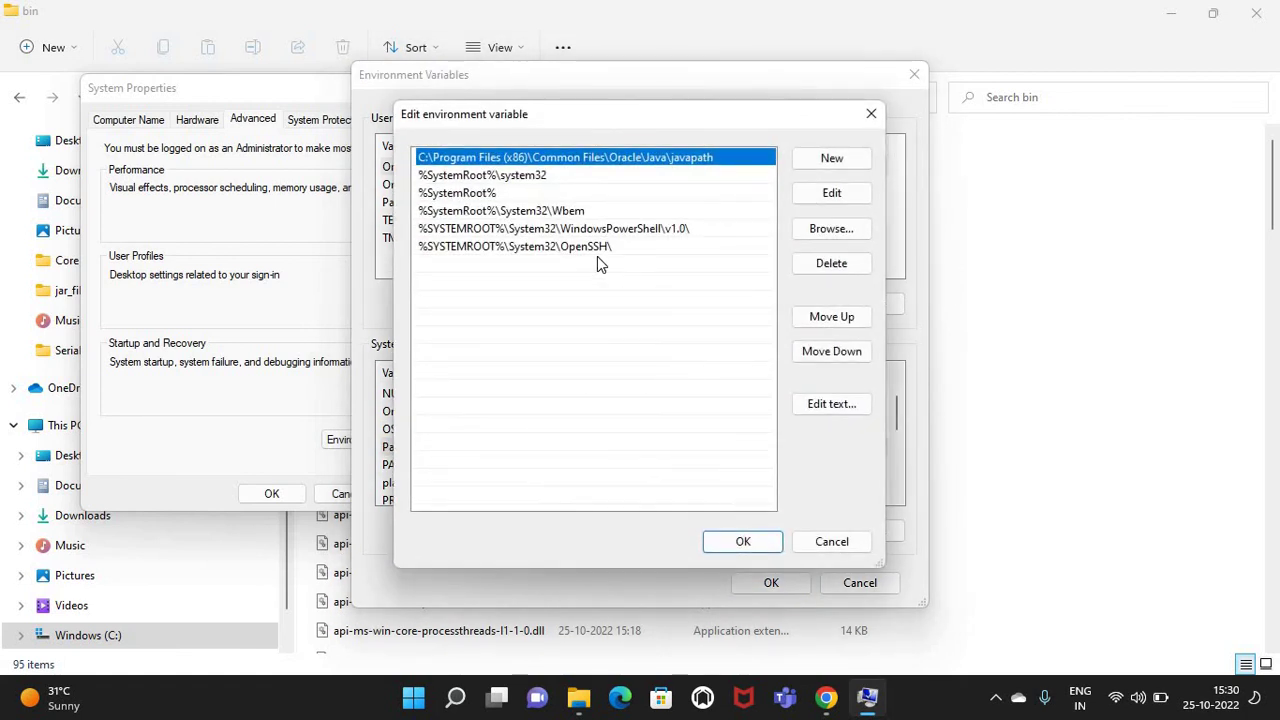
Append %JAVA_HOME%\bin as a new system Path entry and accept the edit
{"action": "left_click", "coordinate": [663, 250]}
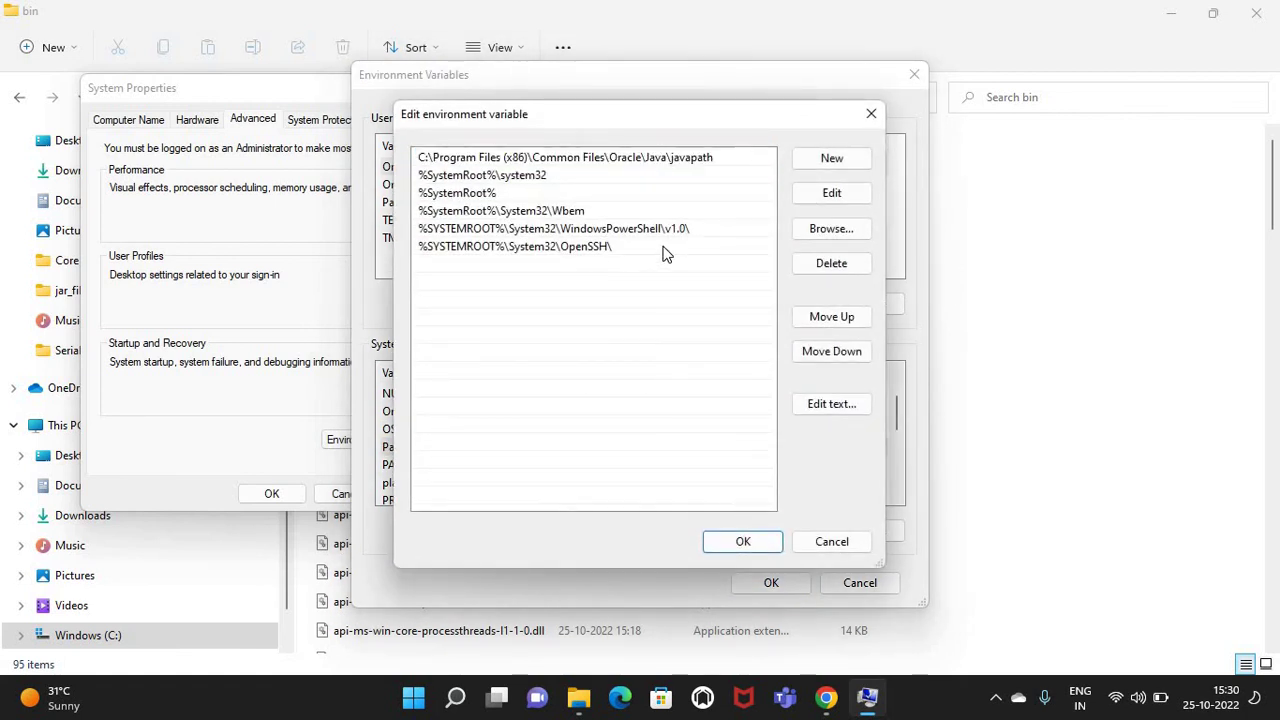
{"action": "left_click", "coordinate": [834, 160]}
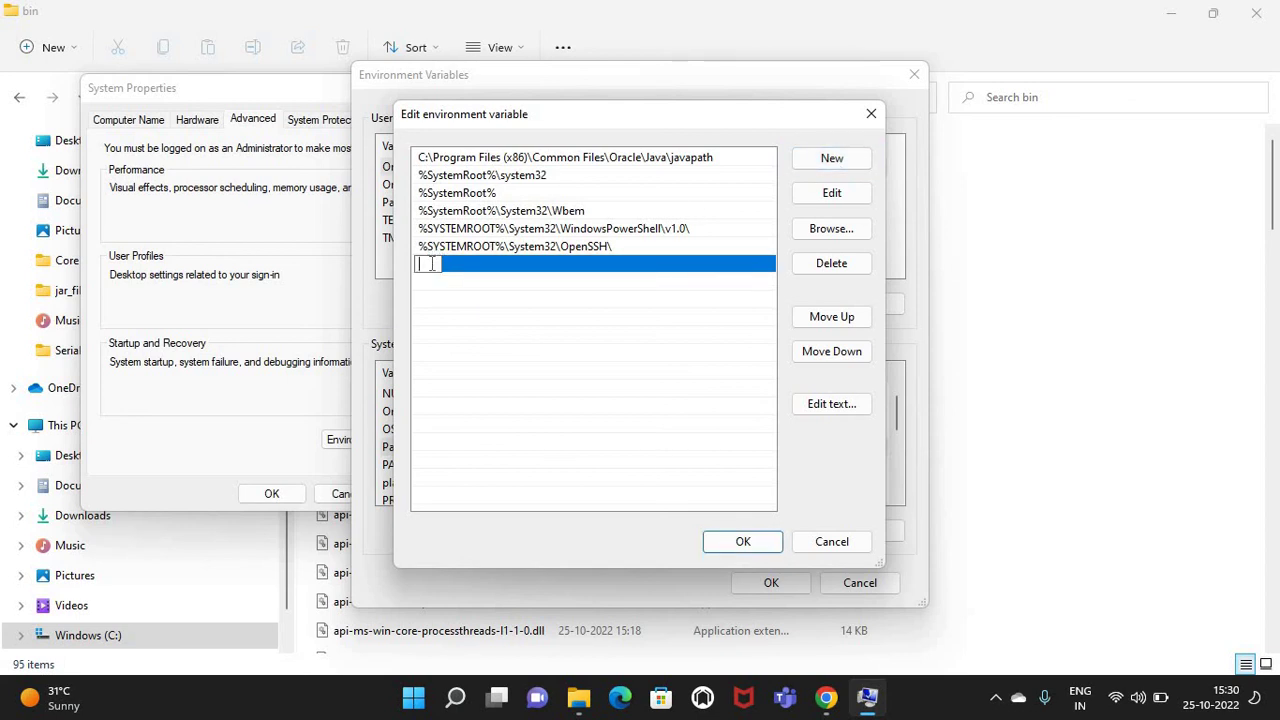
{"action": "type", "text": "%JAVA_HOME%"}
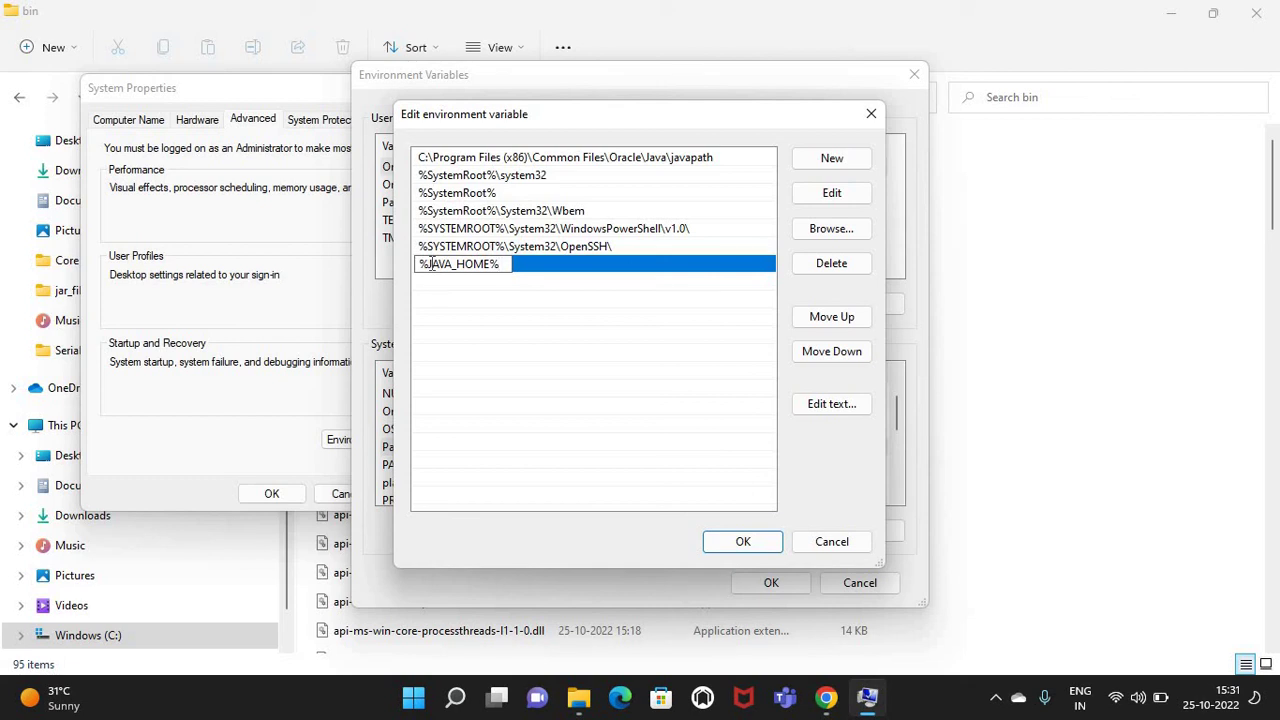
{"action": "type", "text": "\\"}
{"action": "key", "text": "BackSpace"}
{"action": "key", "text": "BackSpace"}
{"action": "type", "text": "bin"}
{"action": "left_click_drag", "start_coordinate": [418, 264], "coordinate": [499, 264]}
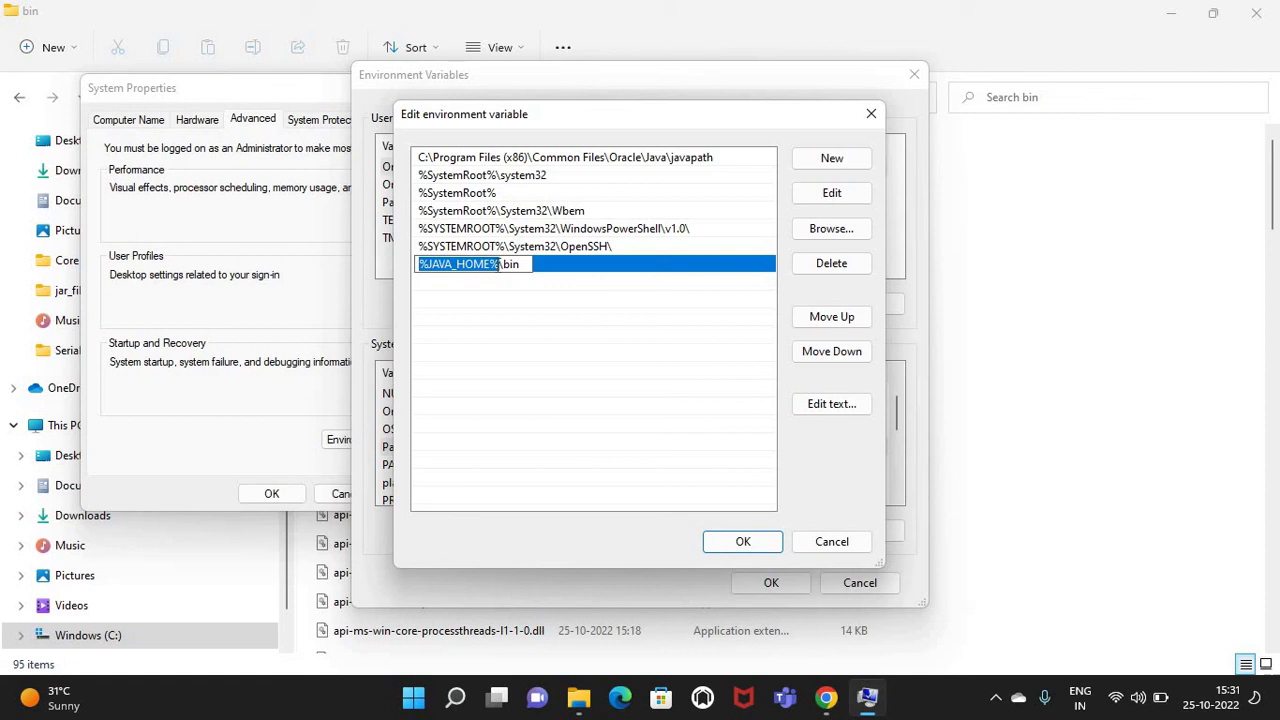
{"action": "left_click", "coordinate": [432, 264]}
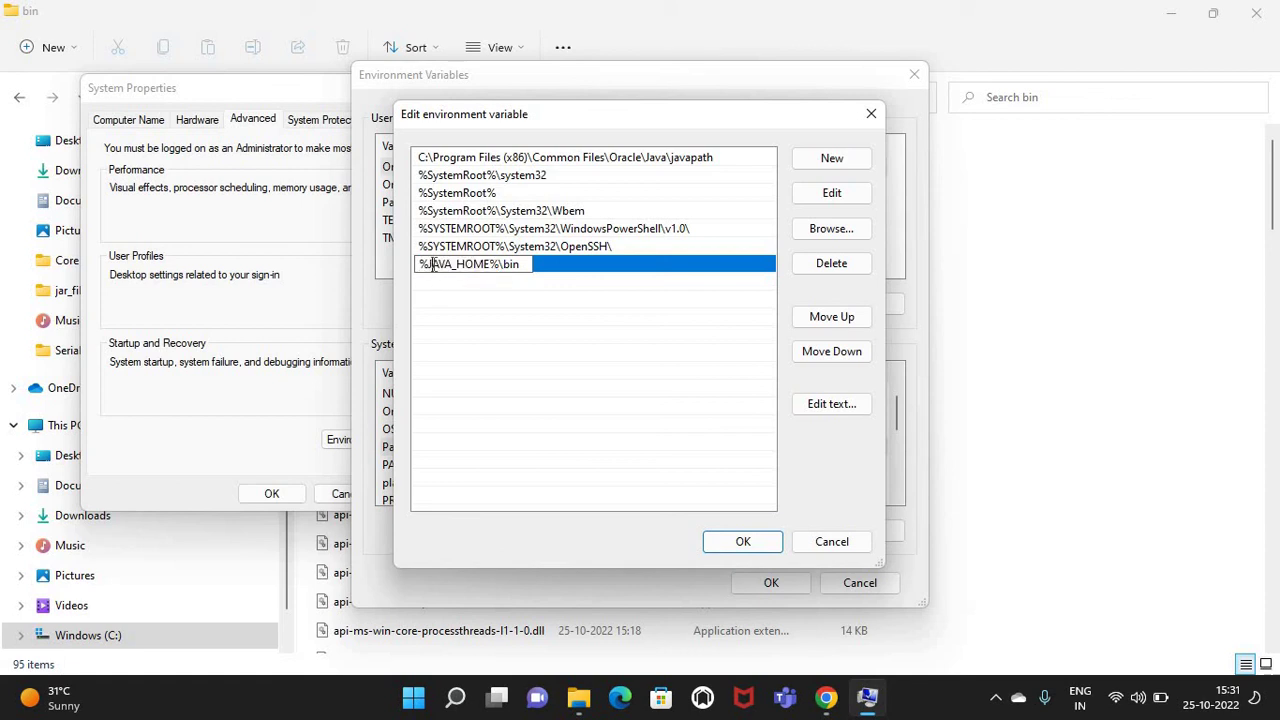
{"action": "left_click_drag", "start_coordinate": [426, 264], "coordinate": [490, 264]}
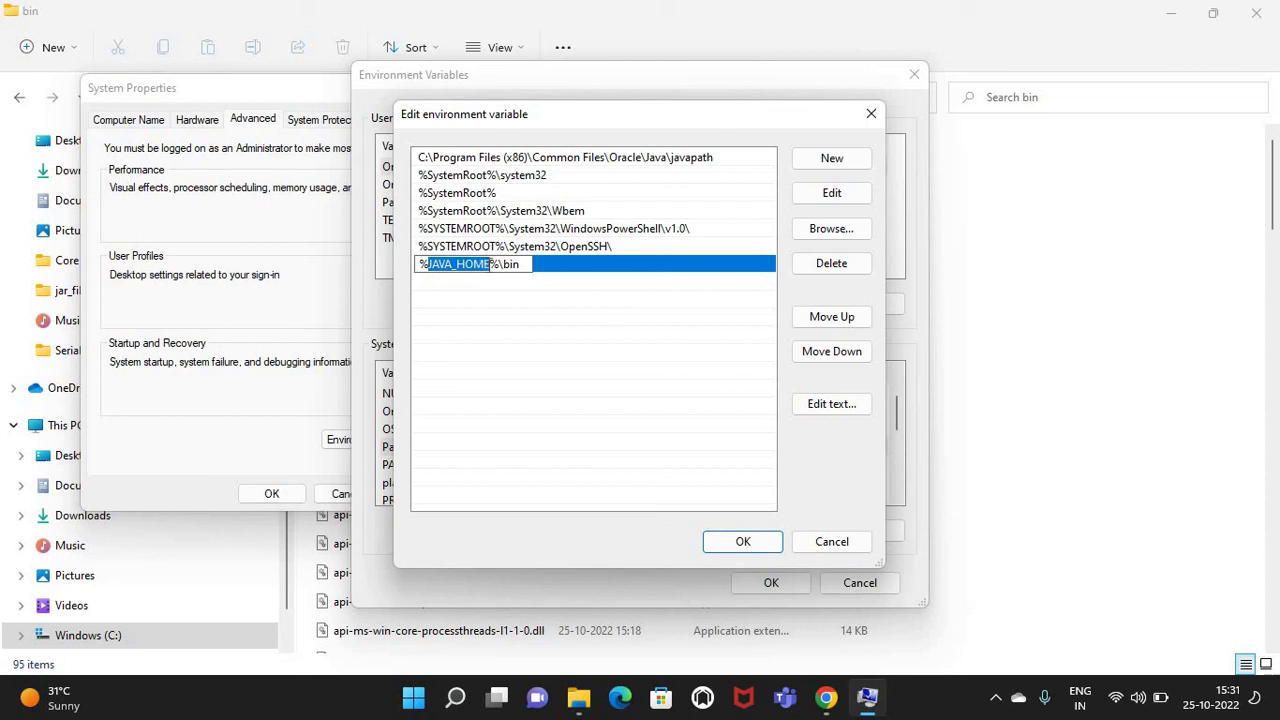
{"action": "left_click", "coordinate": [727, 541]}
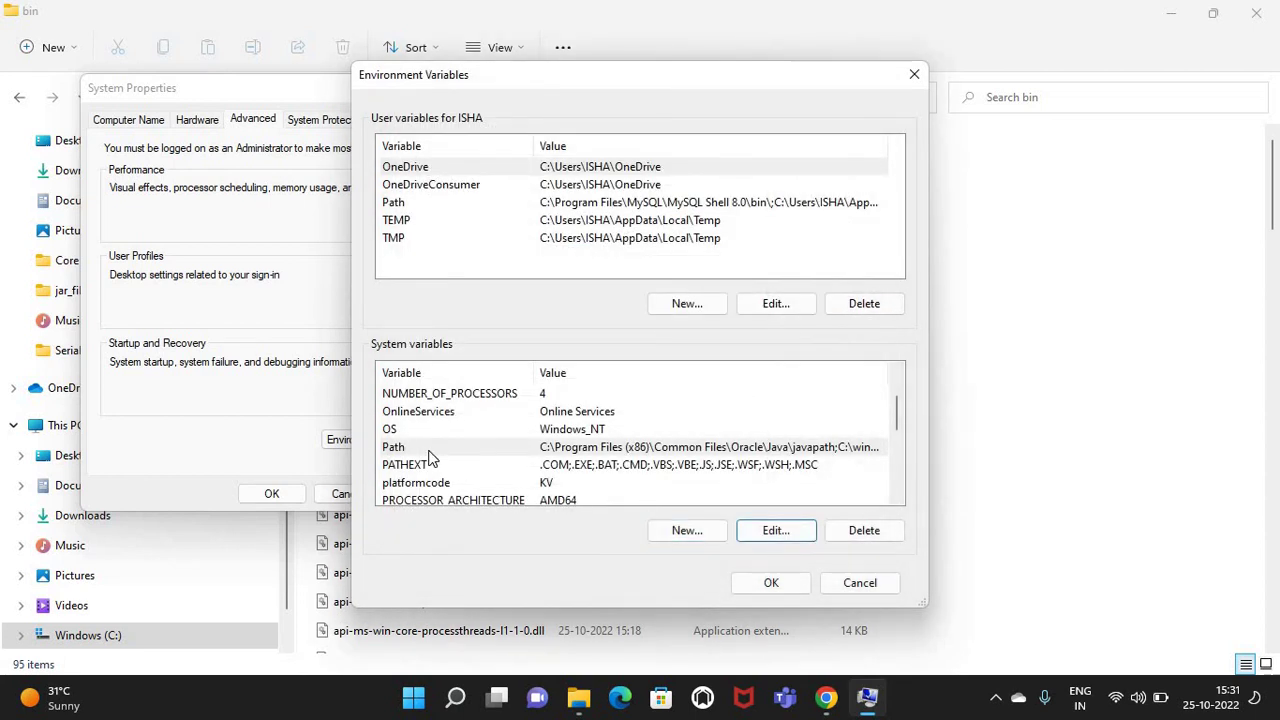
Check the JAVA_HOME system variable, then save the JAVA_HOME and Path changes
{"action": "scroll", "coordinate": [430, 458], "scroll_direction": "down", "scroll_amount": 3}
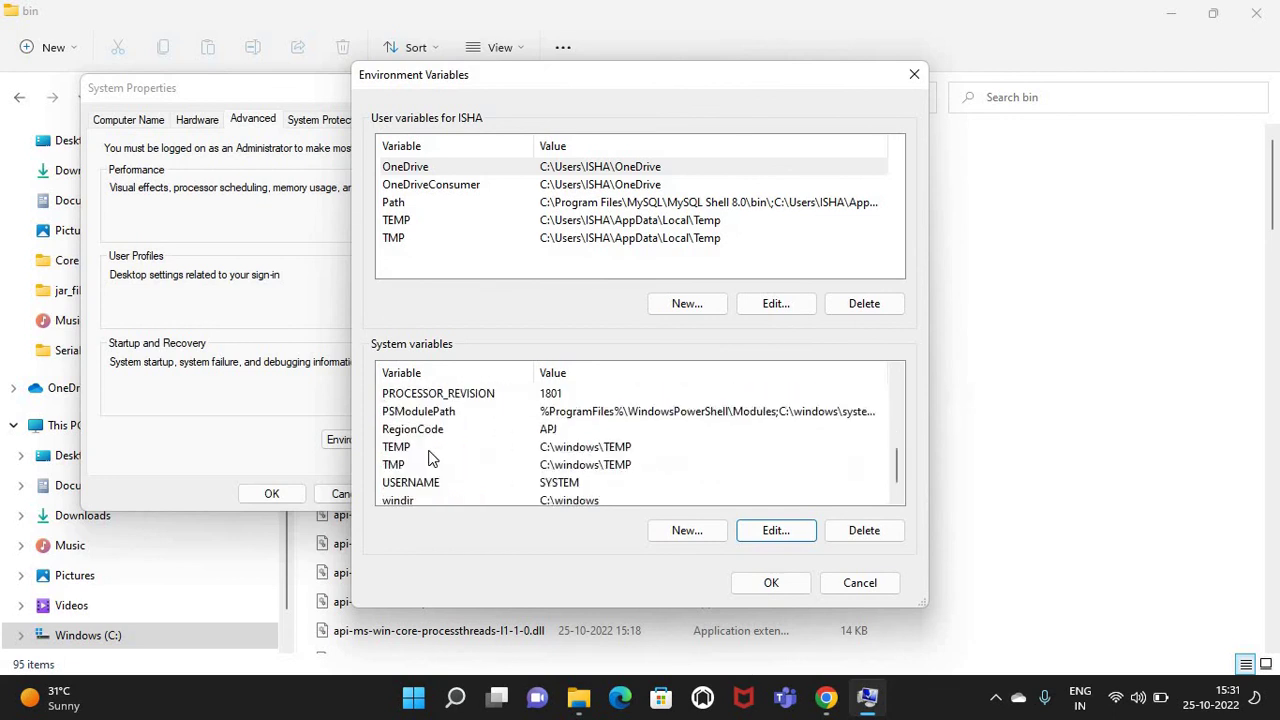
{"action": "scroll", "coordinate": [430, 458], "scroll_direction": "up", "scroll_amount": 4}
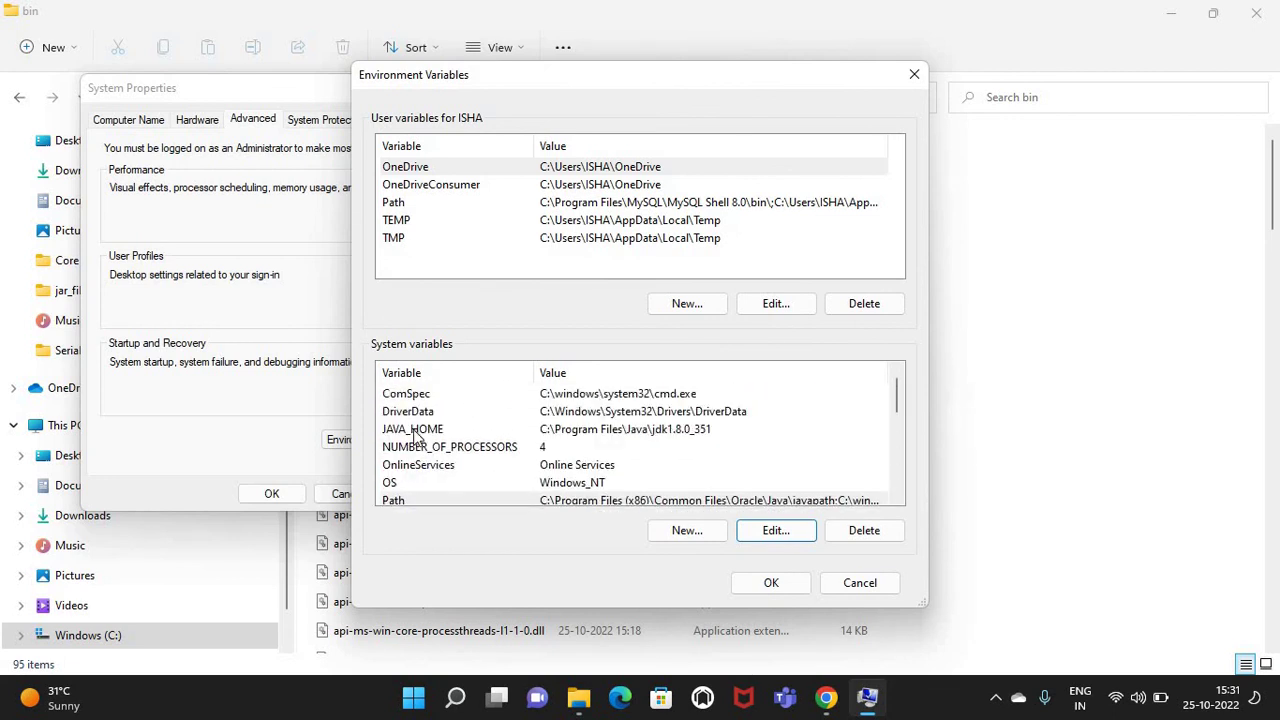
{"action": "left_click", "coordinate": [413, 432]}
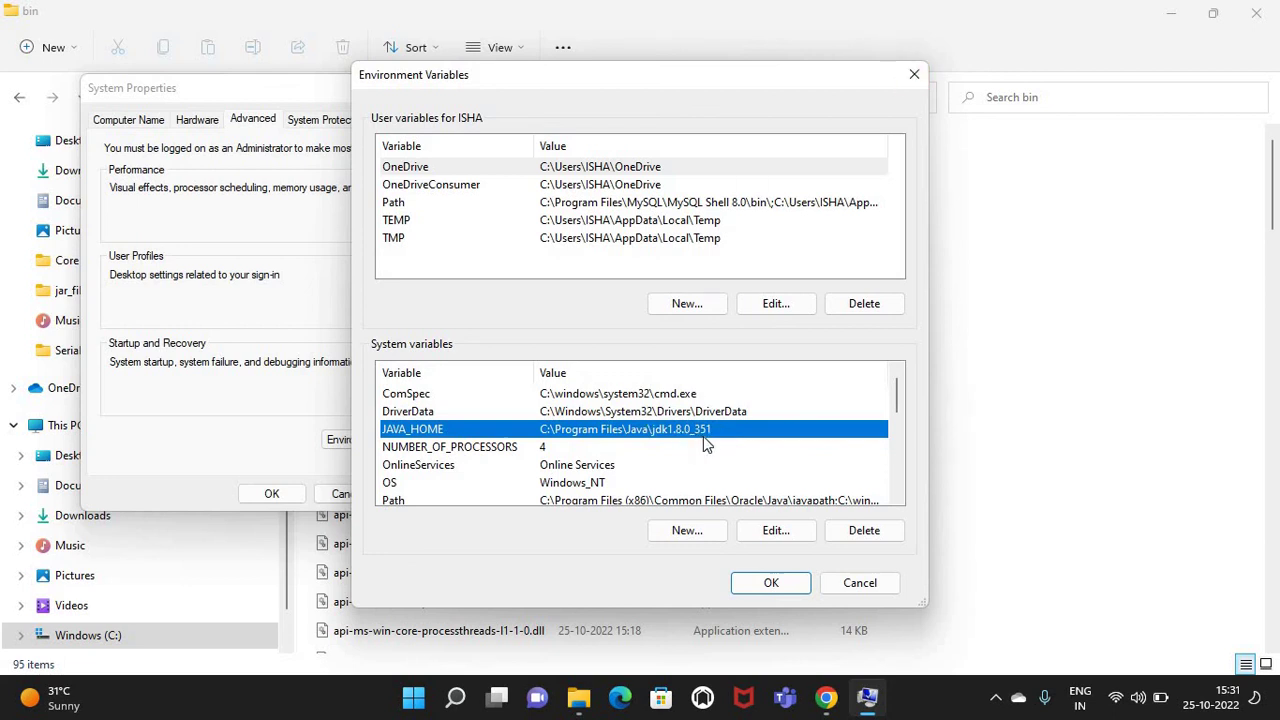
{"action": "left_click", "coordinate": [769, 585]}
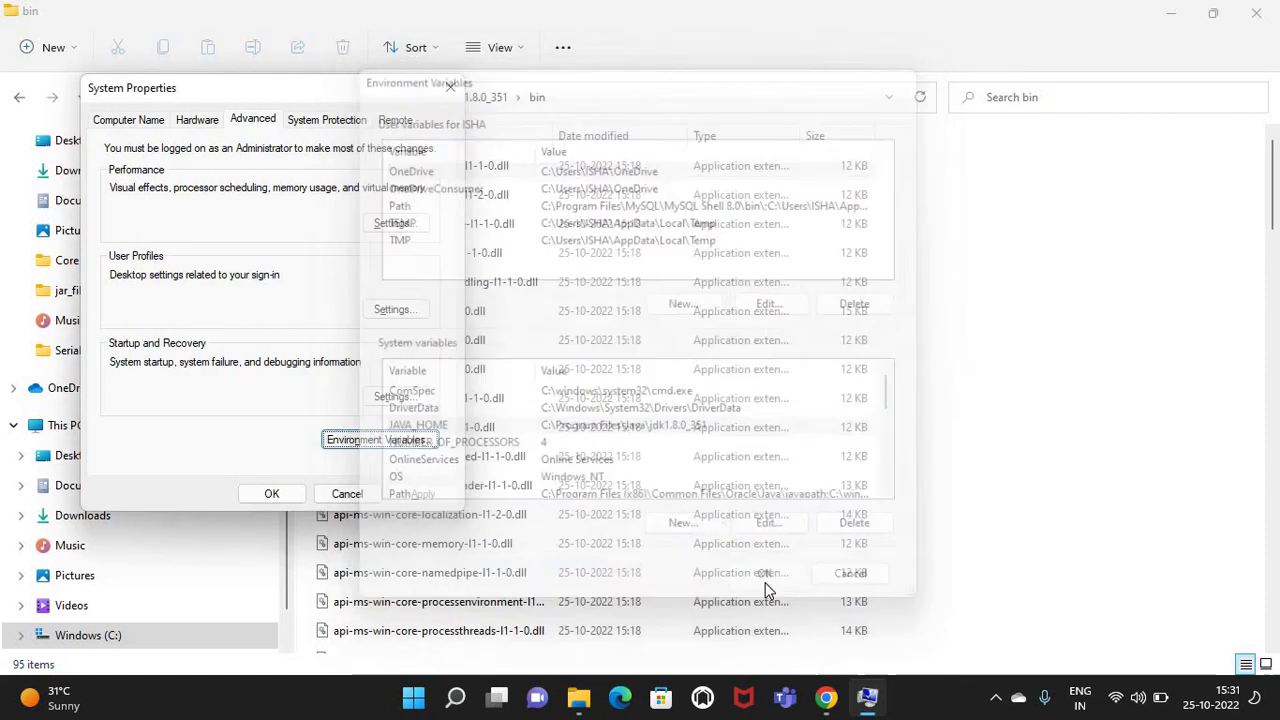
Close System Properties and browse the 95 items in the jdk1.8.0_351 bin folder
{"action": "left_click", "coordinate": [271, 494]}
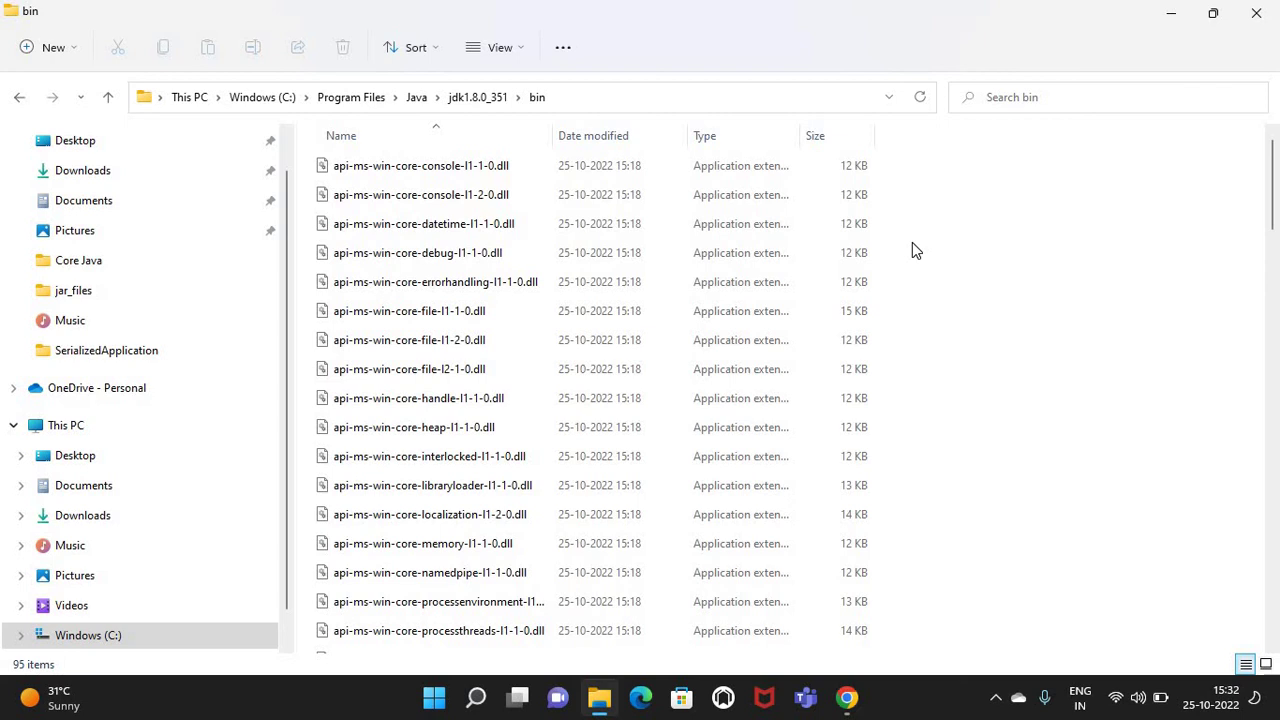
{"action": "scroll", "coordinate": [912, 242], "scroll_direction": "down", "scroll_amount": 20}
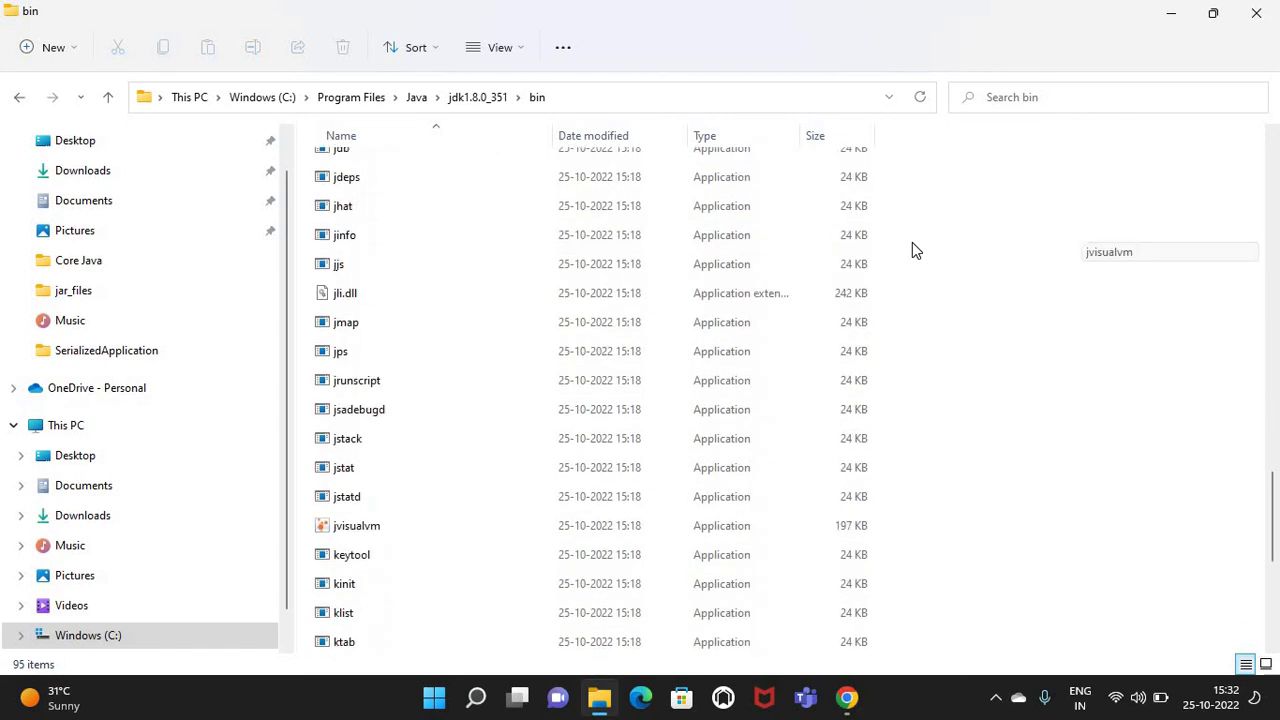
{"action": "scroll", "coordinate": [912, 250], "scroll_direction": "down", "scroll_amount": 6}
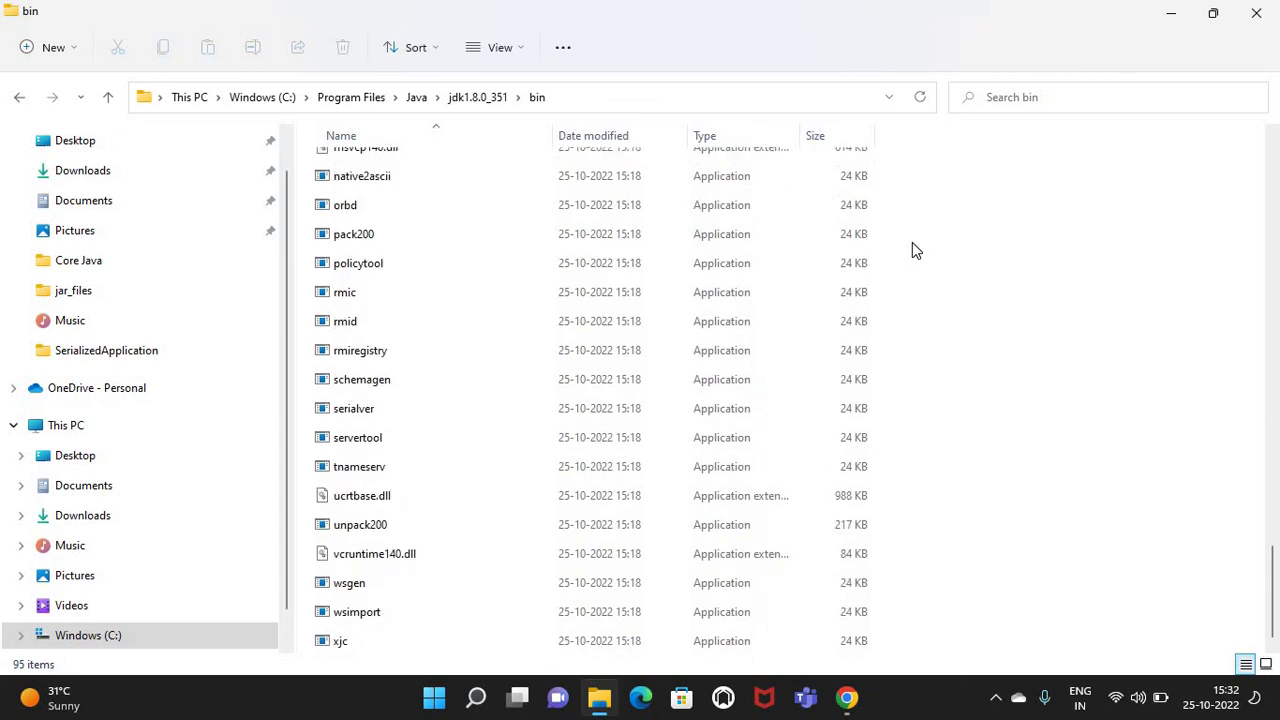
{"action": "scroll", "coordinate": [912, 242], "scroll_direction": "up", "scroll_amount": 20}
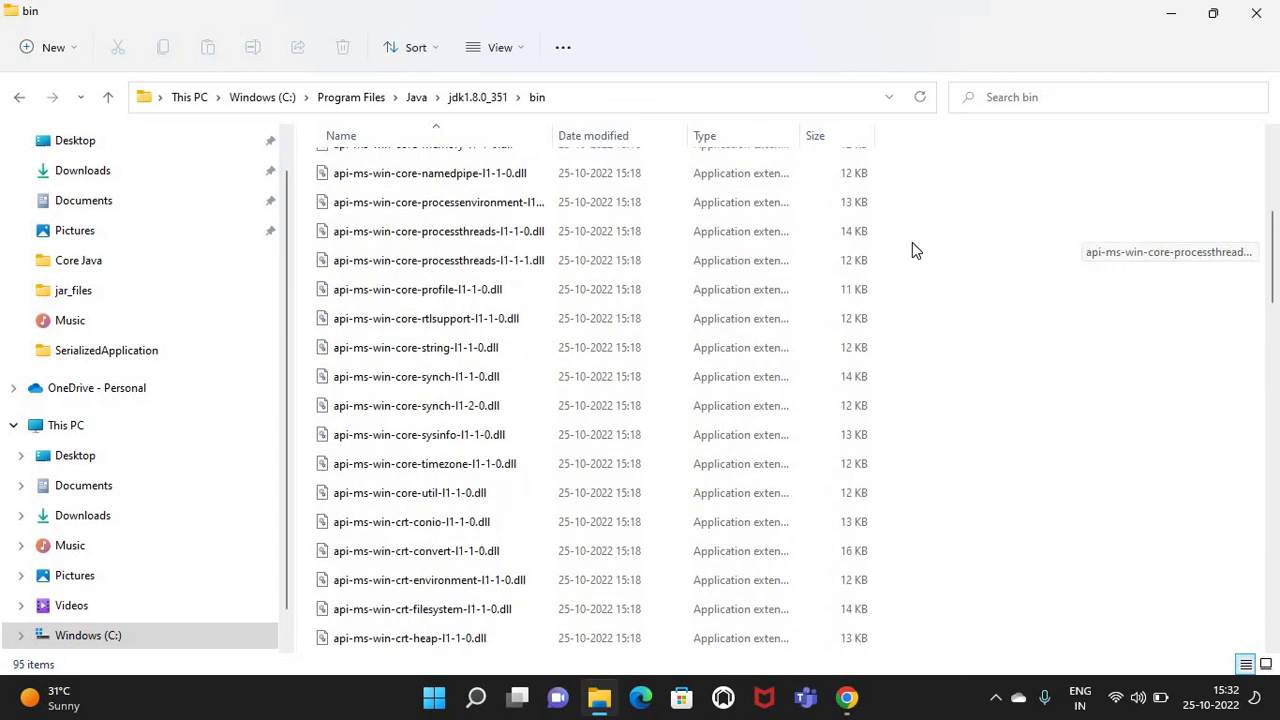